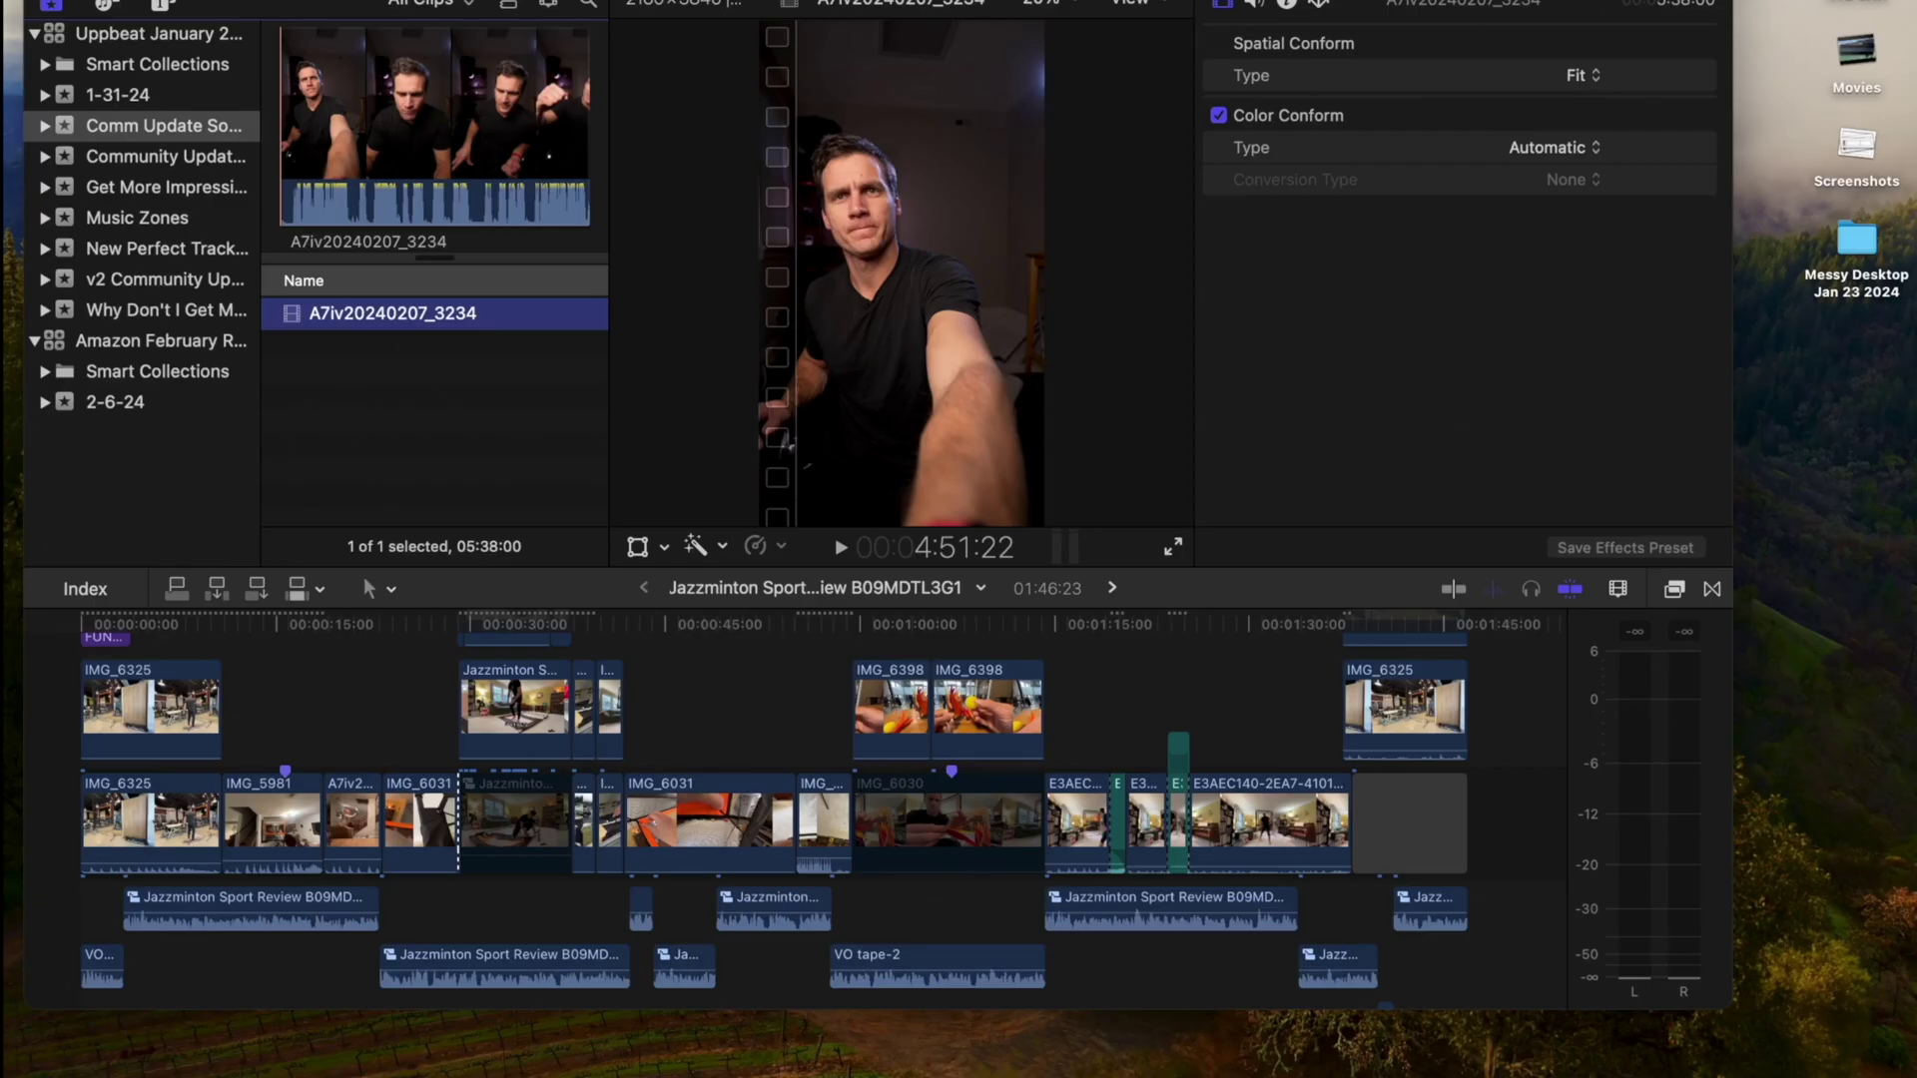
Step: Deselect the clip and launch Recut from Spotlight search
left_click(594, 462)
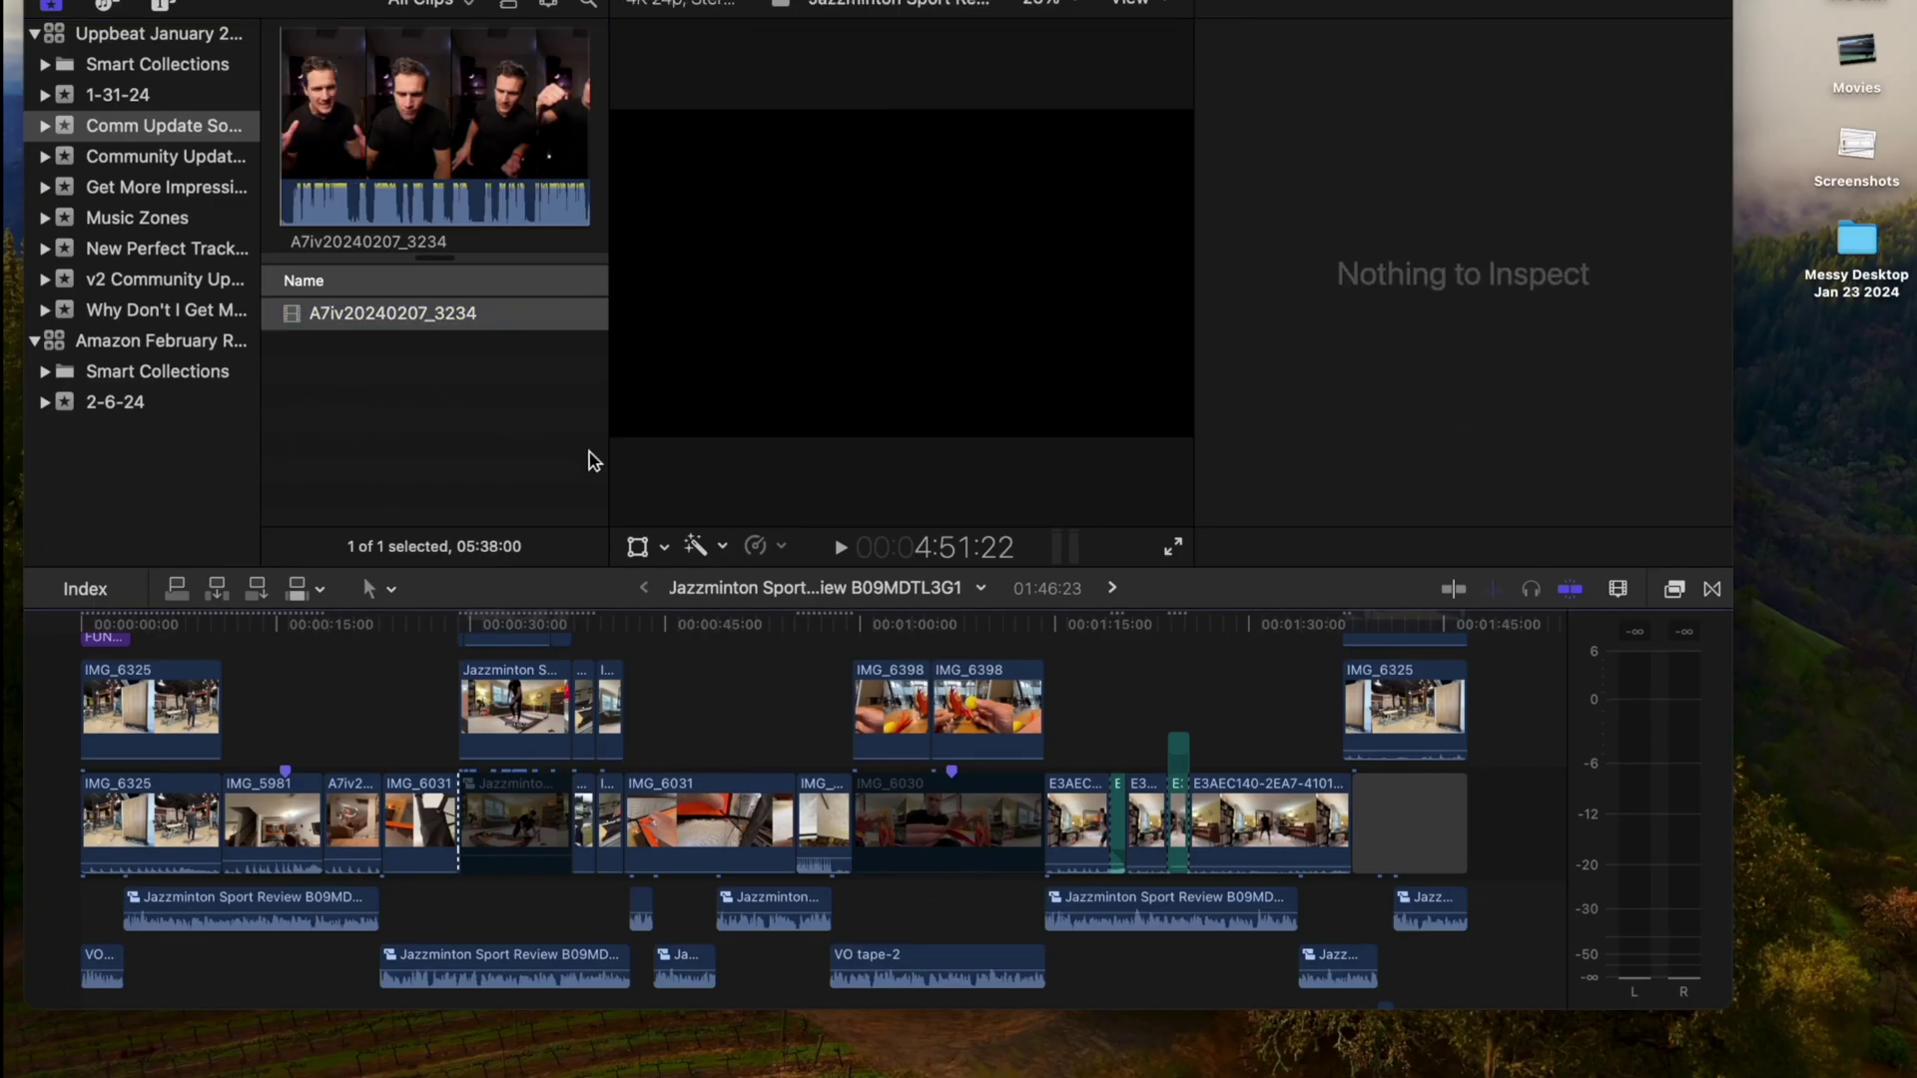
key("super+space")
type("r")
key("Return")
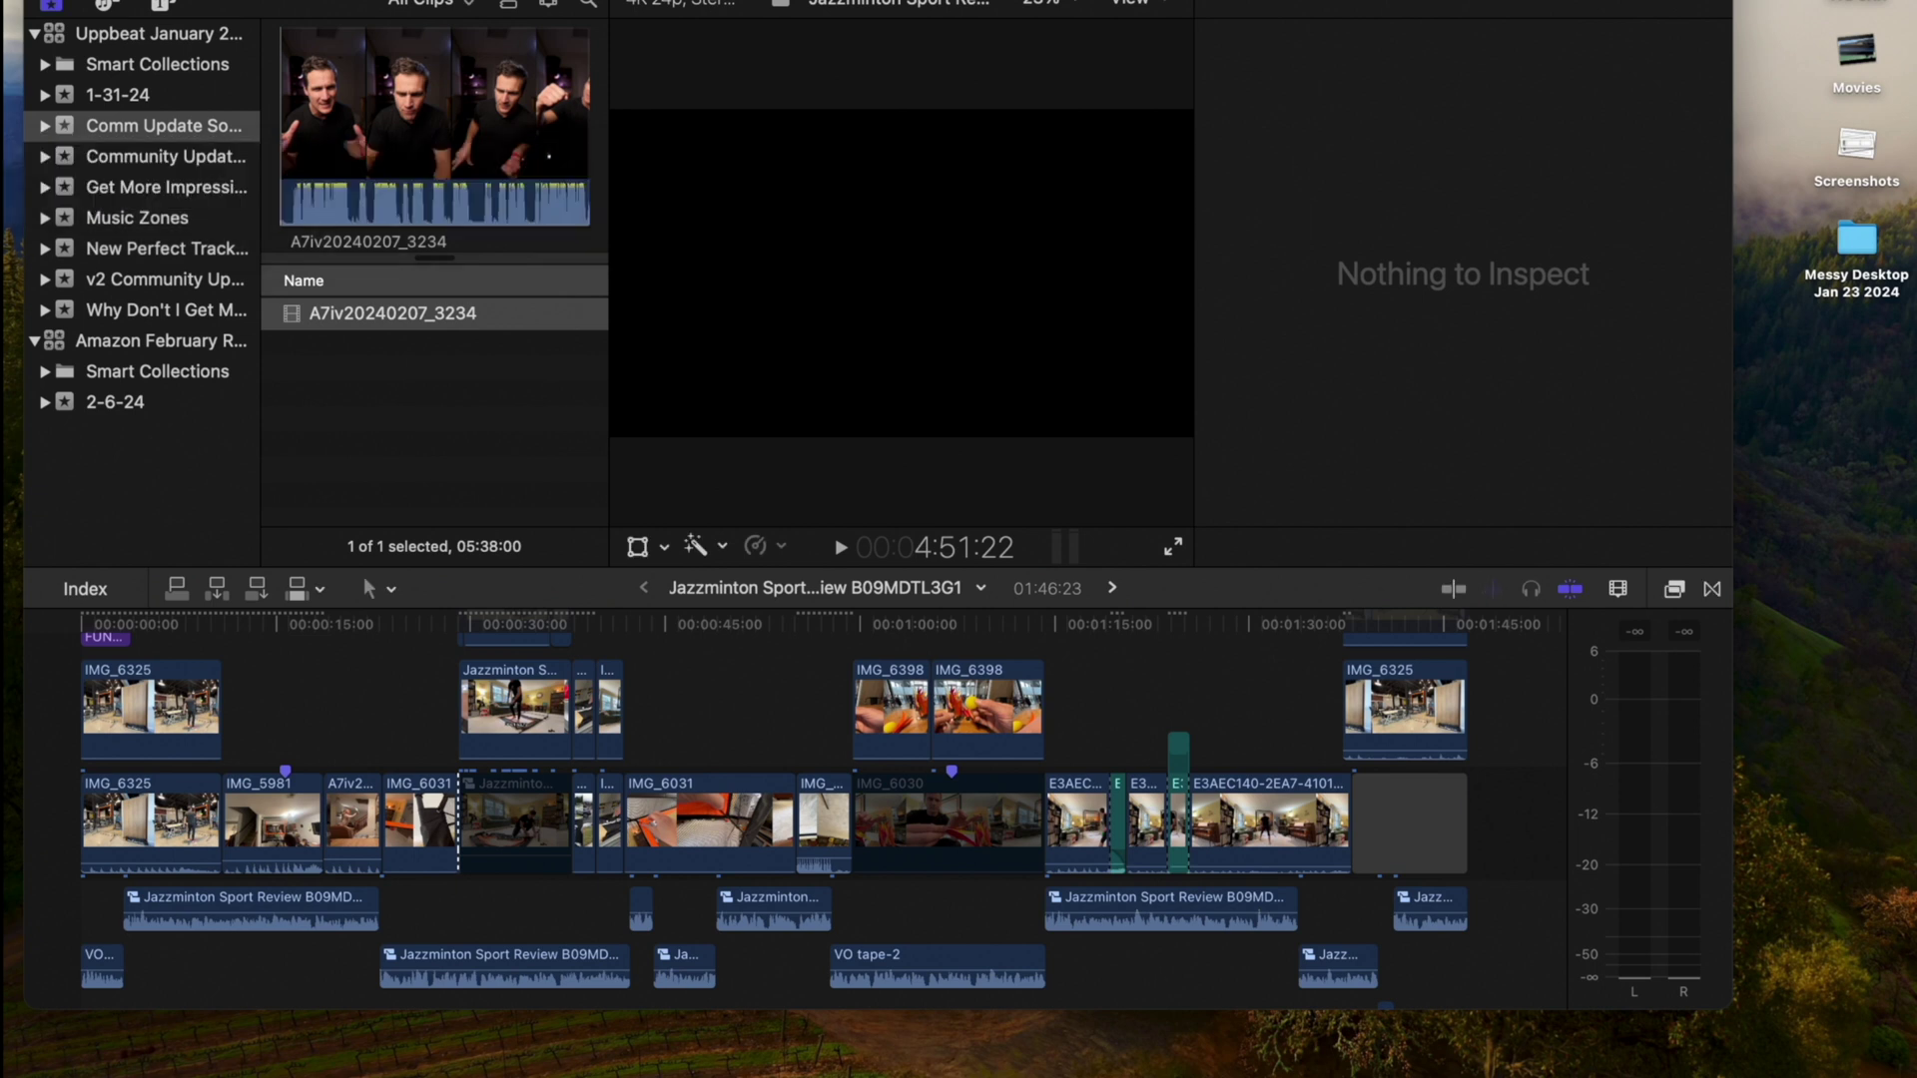
Step: Load A7iv20240207_3234.MP4 from SOCIAL ASSET FROM COMM UPDATE/RAW with the Auto threshold enabled
left_click(651, 347)
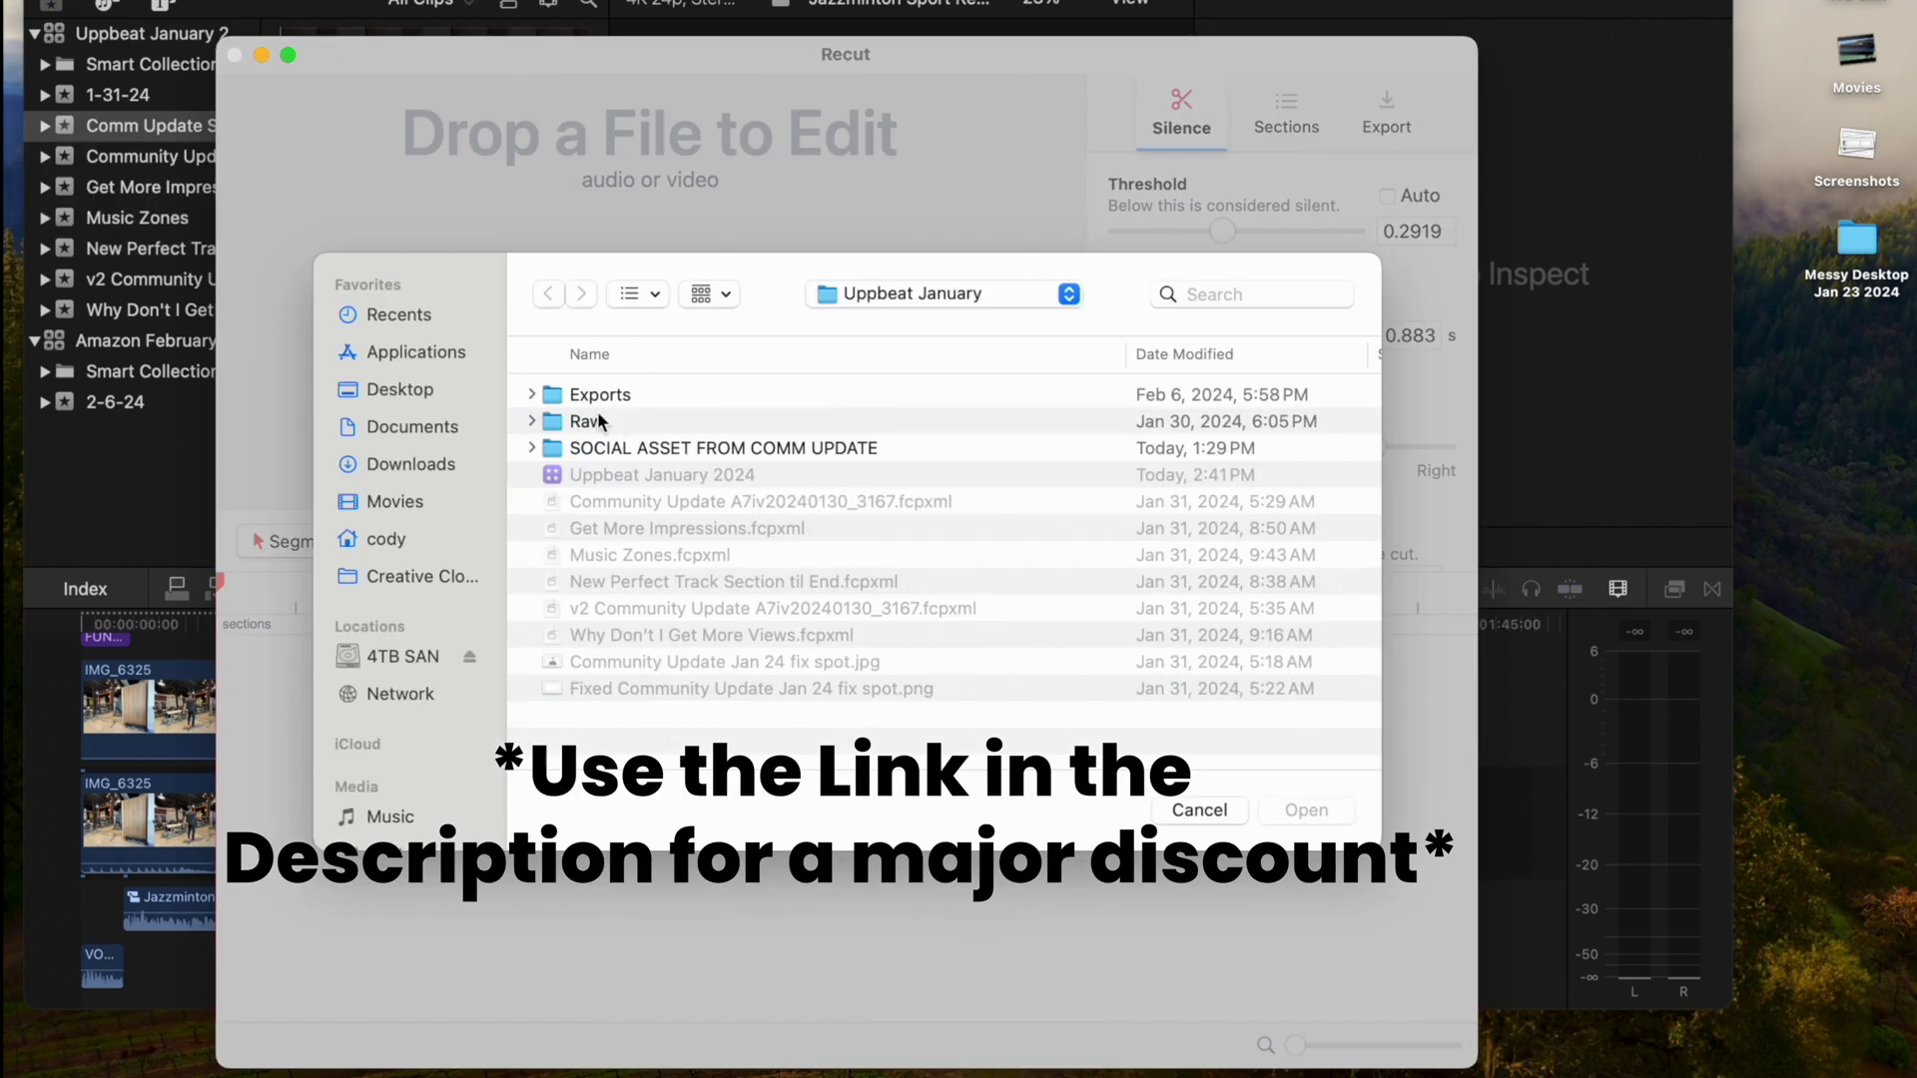
double_click(593, 445)
double_click(589, 392)
double_click(587, 395)
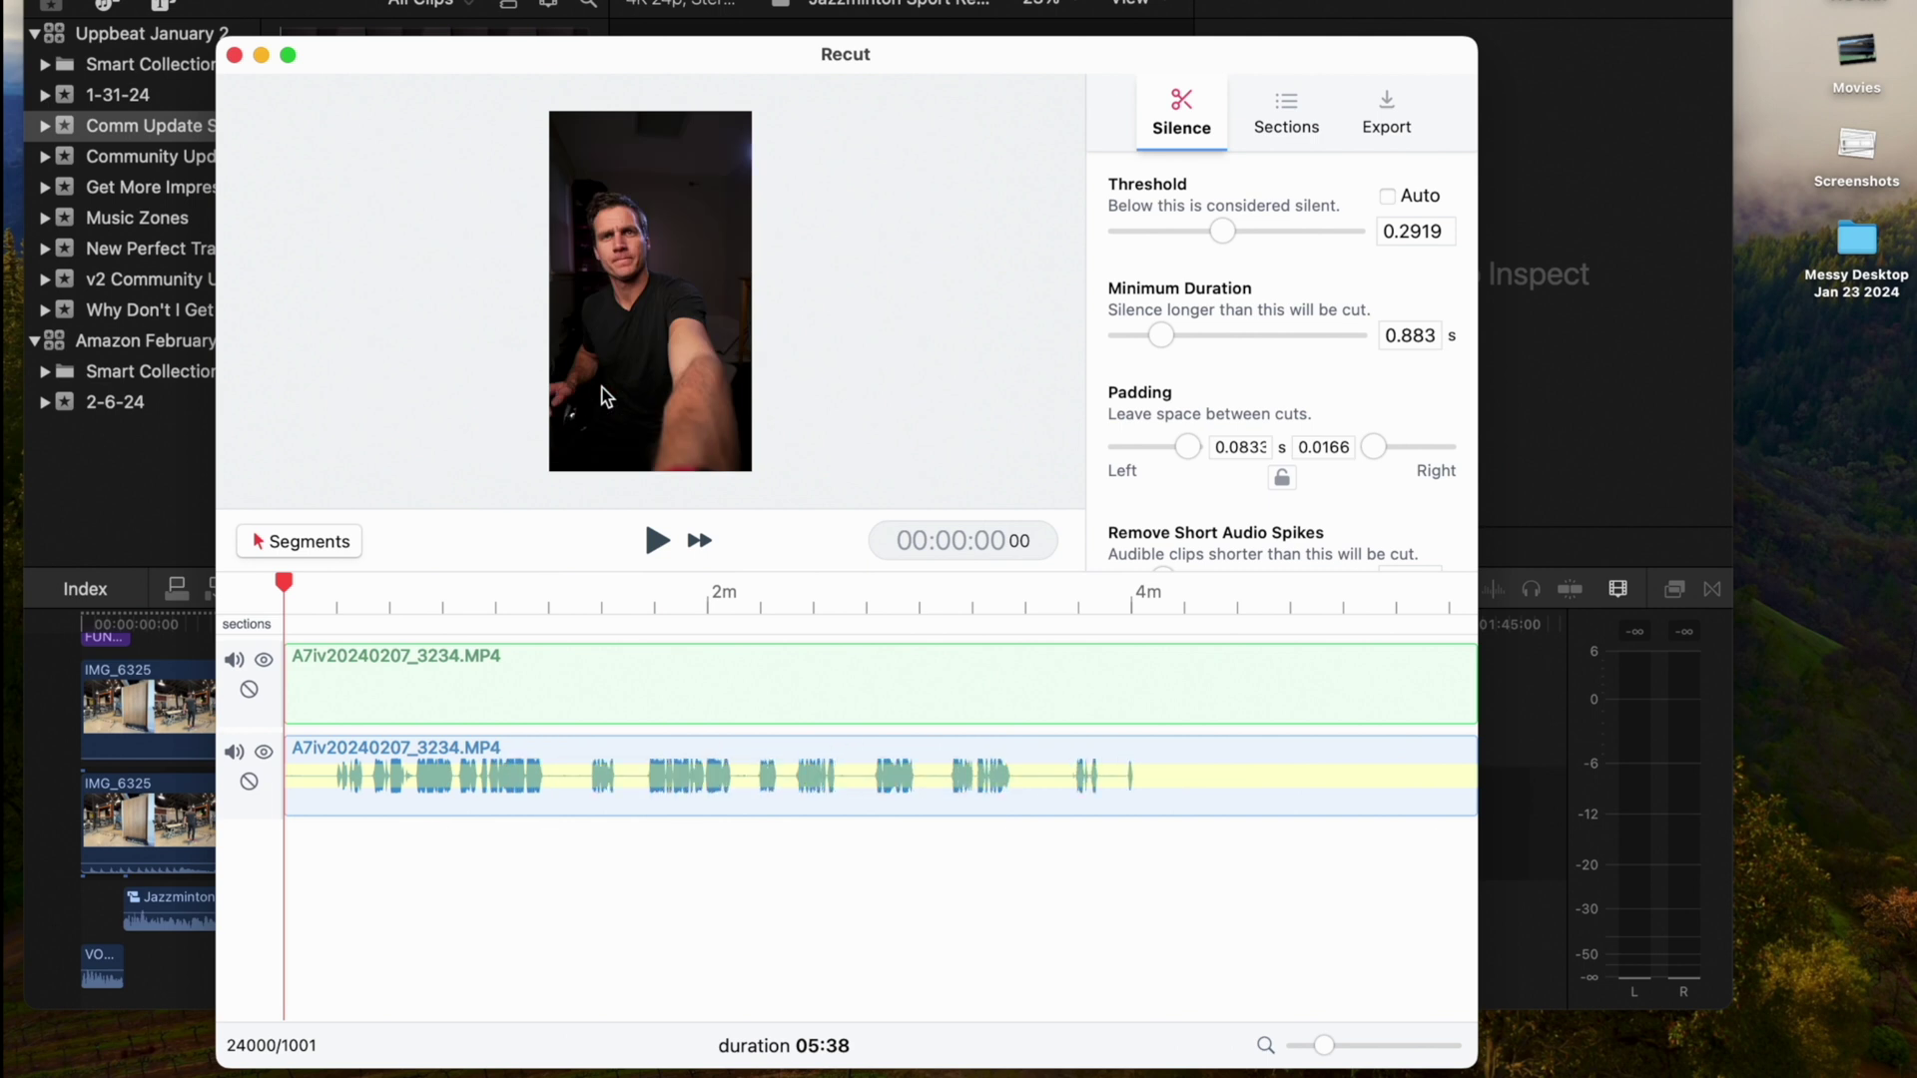
left_click(1388, 195)
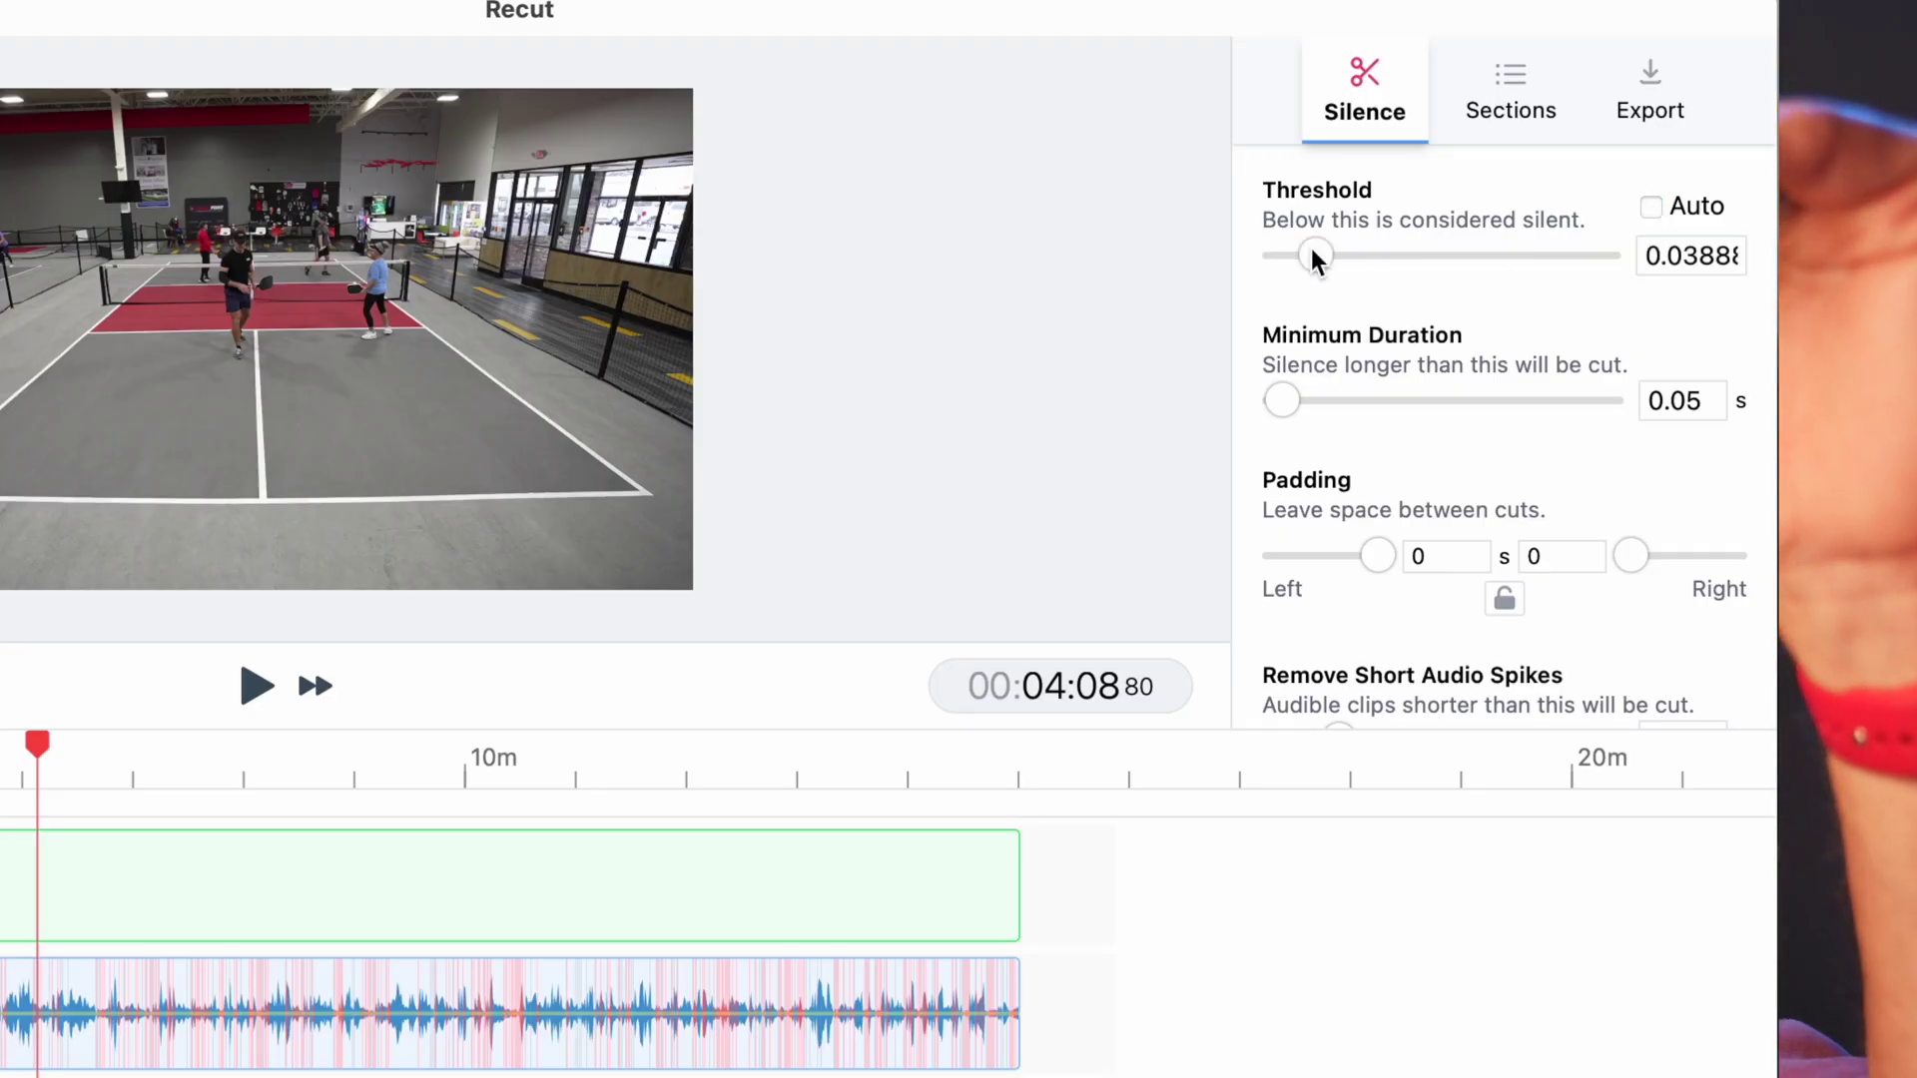
Step: Turn off the automatic threshold and set the silence threshold to 0.0202
left_click_drag(1309, 253, 1338, 258)
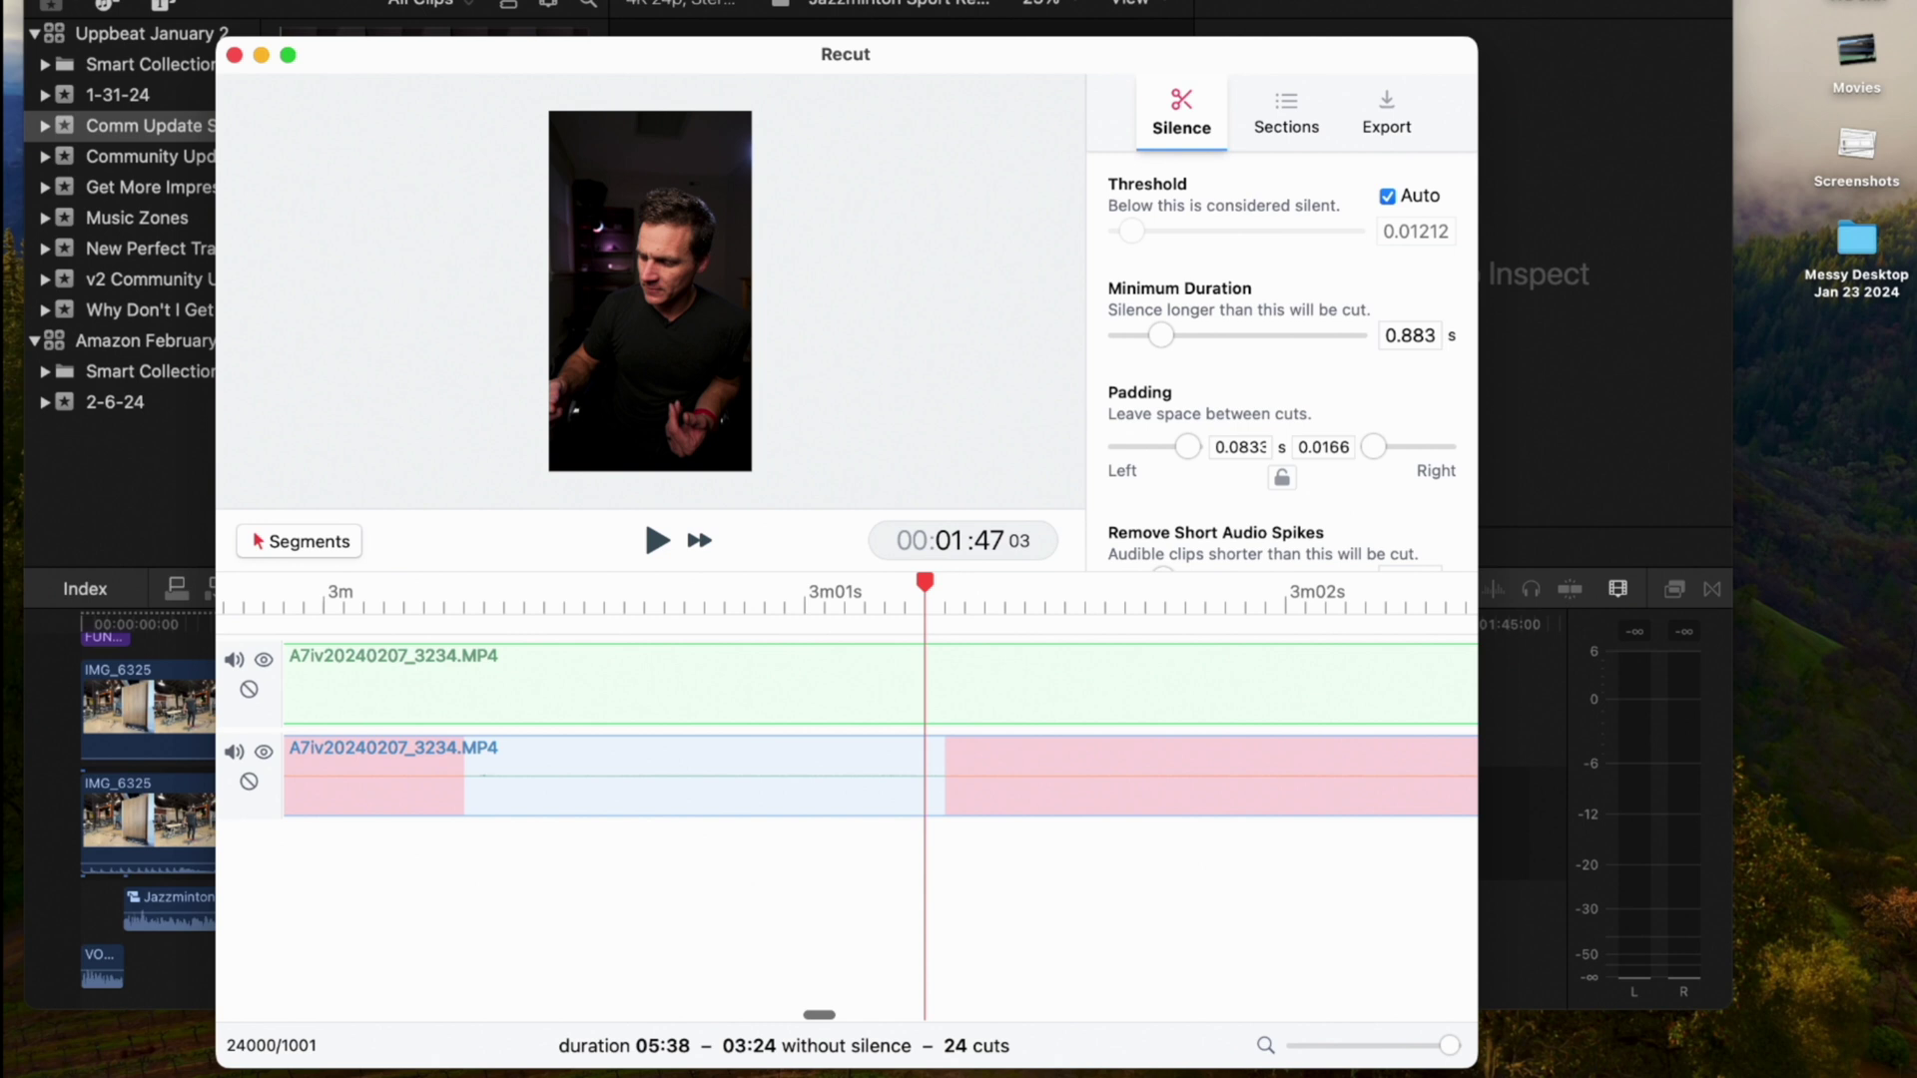
left_click(1388, 196)
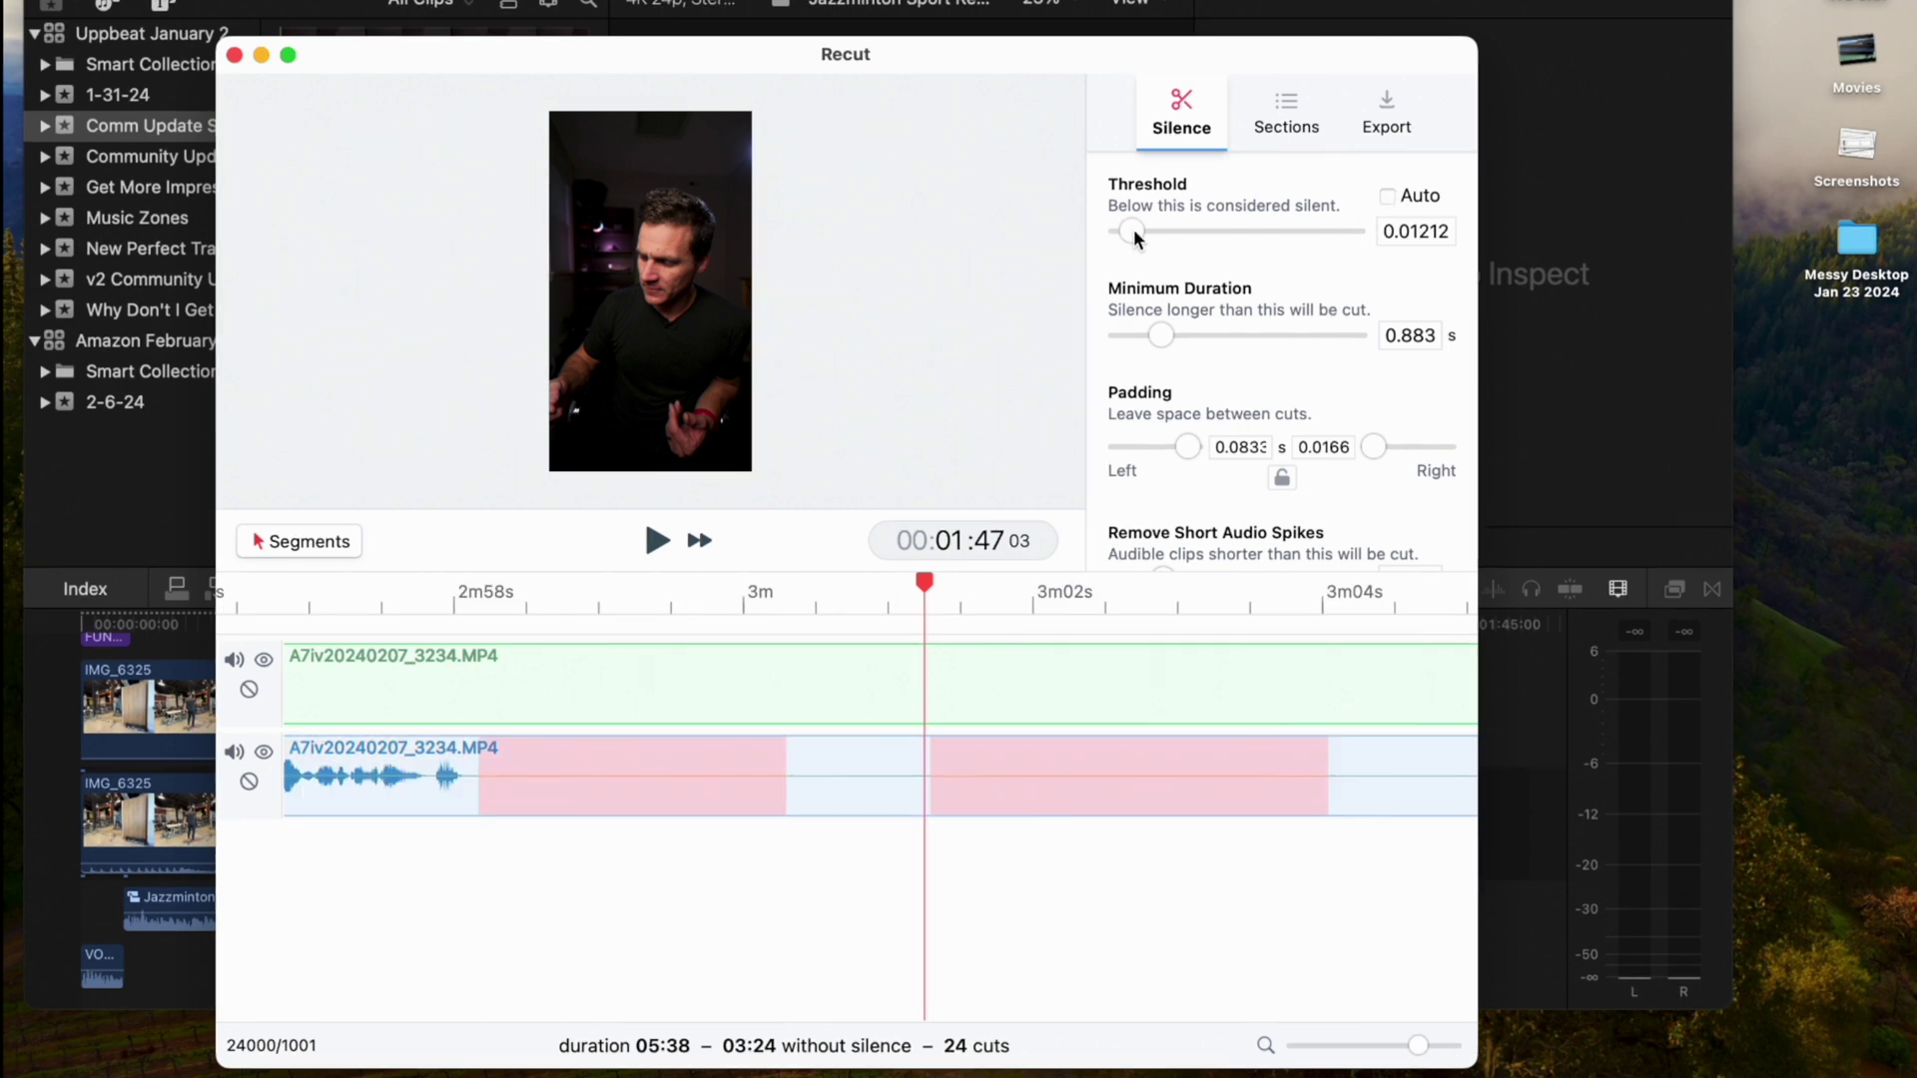
left_click_drag(1134, 229, 1136, 230)
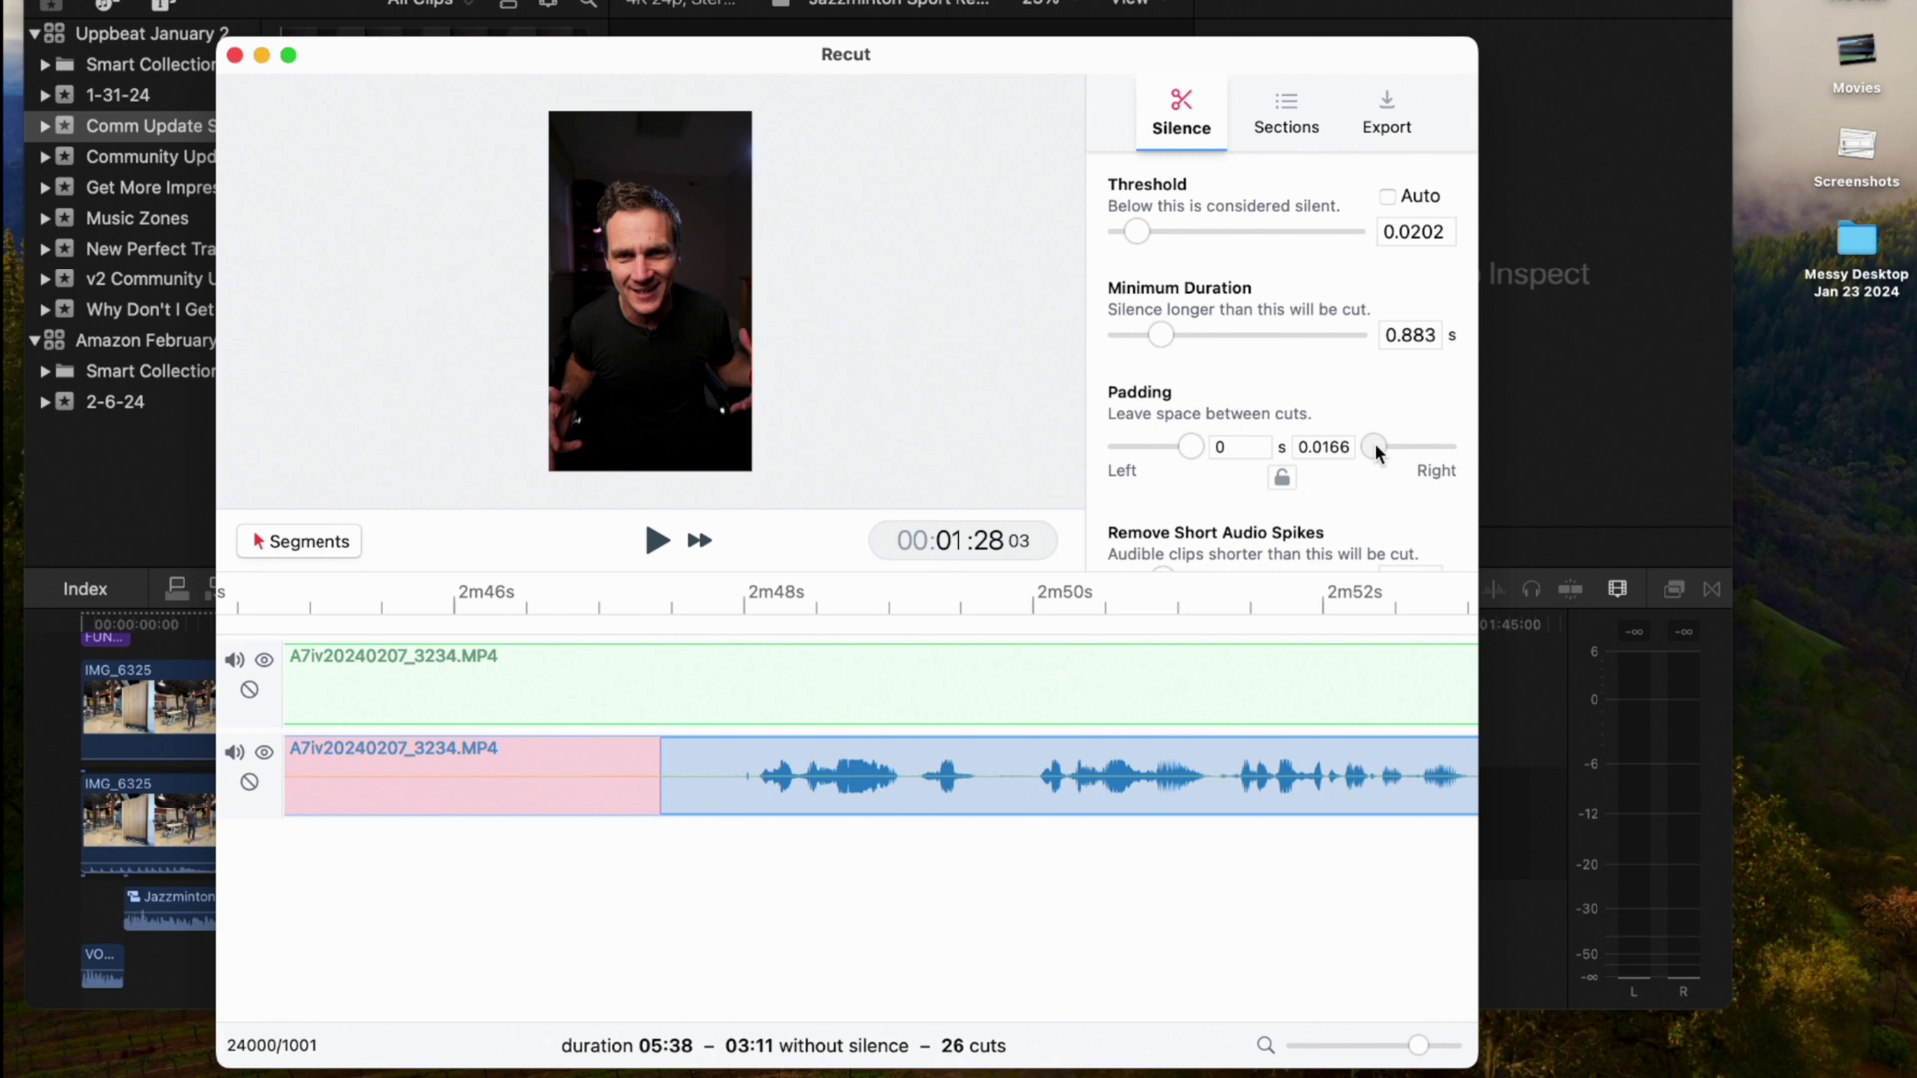
Step: Set both padding sliders to 0
left_click_drag(1374, 447, 1375, 447)
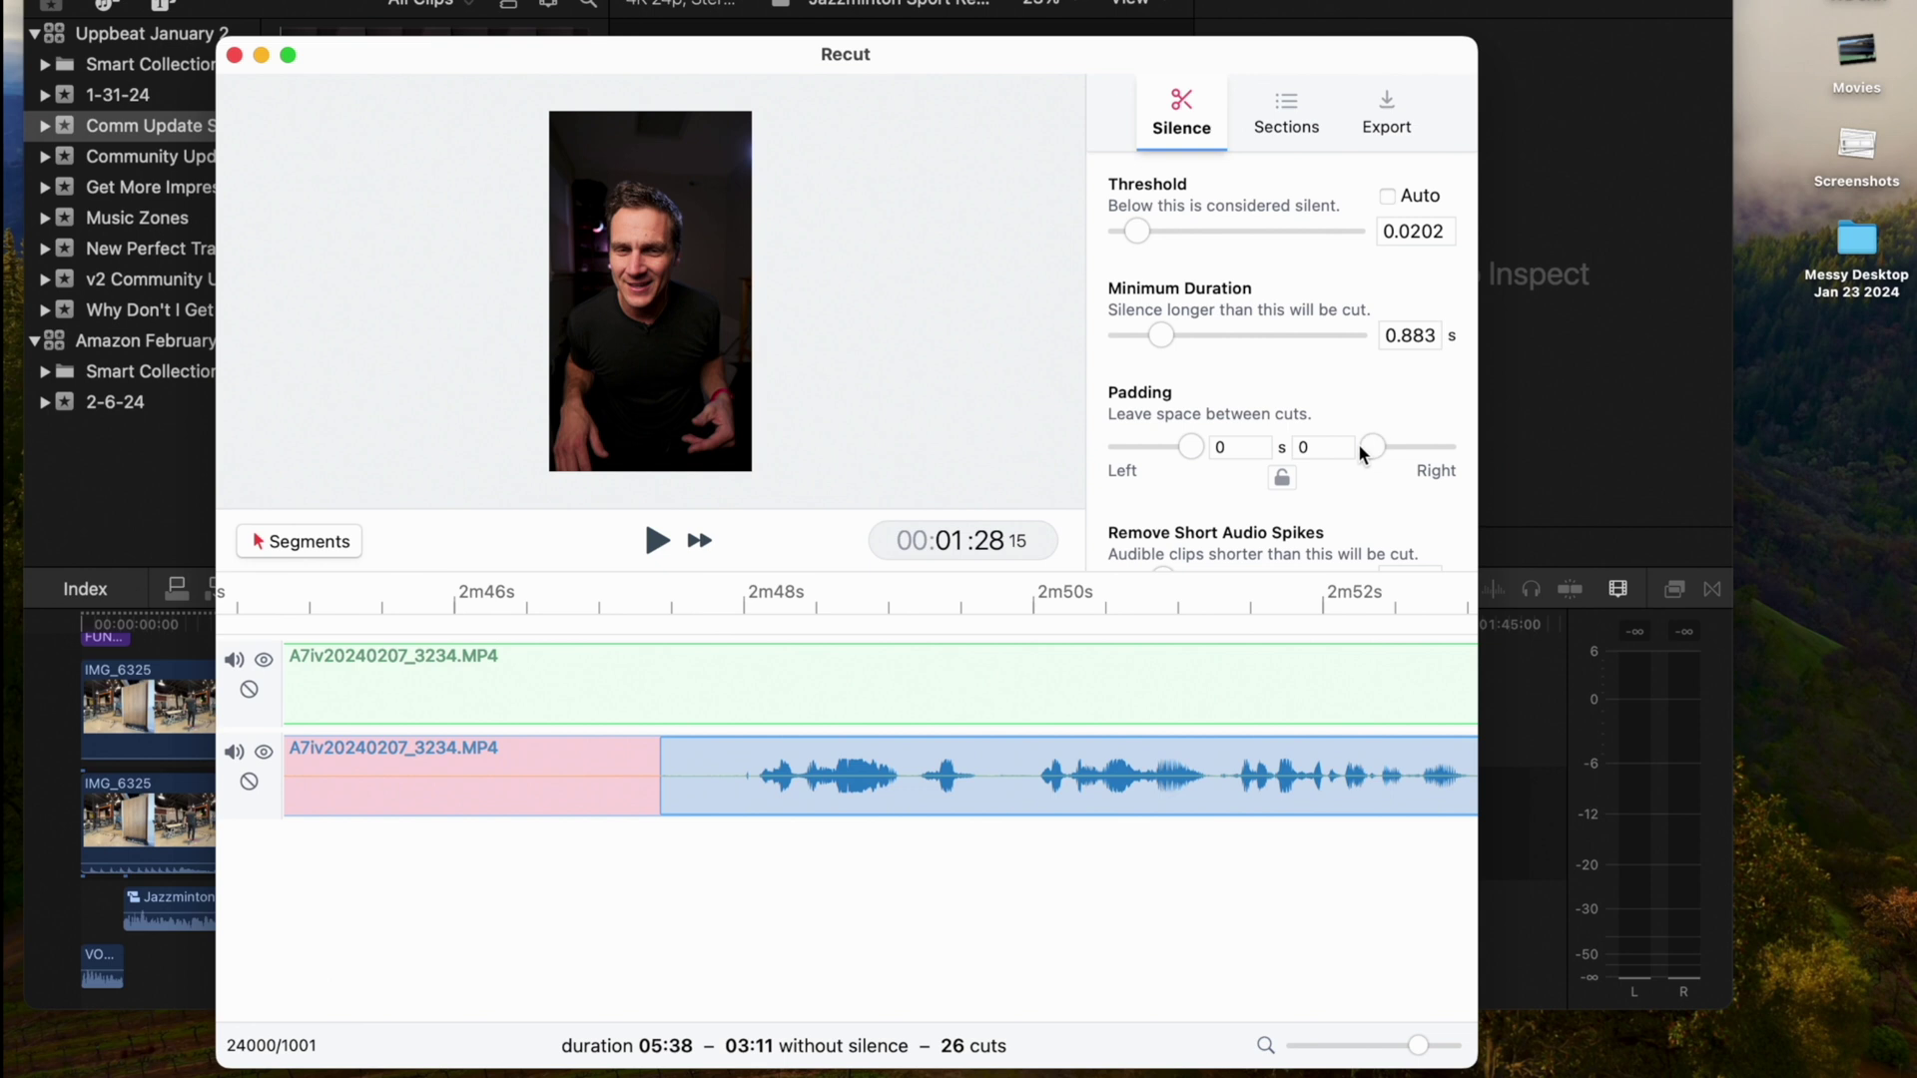
left_click_drag(1186, 447, 1188, 448)
left_click(1373, 447)
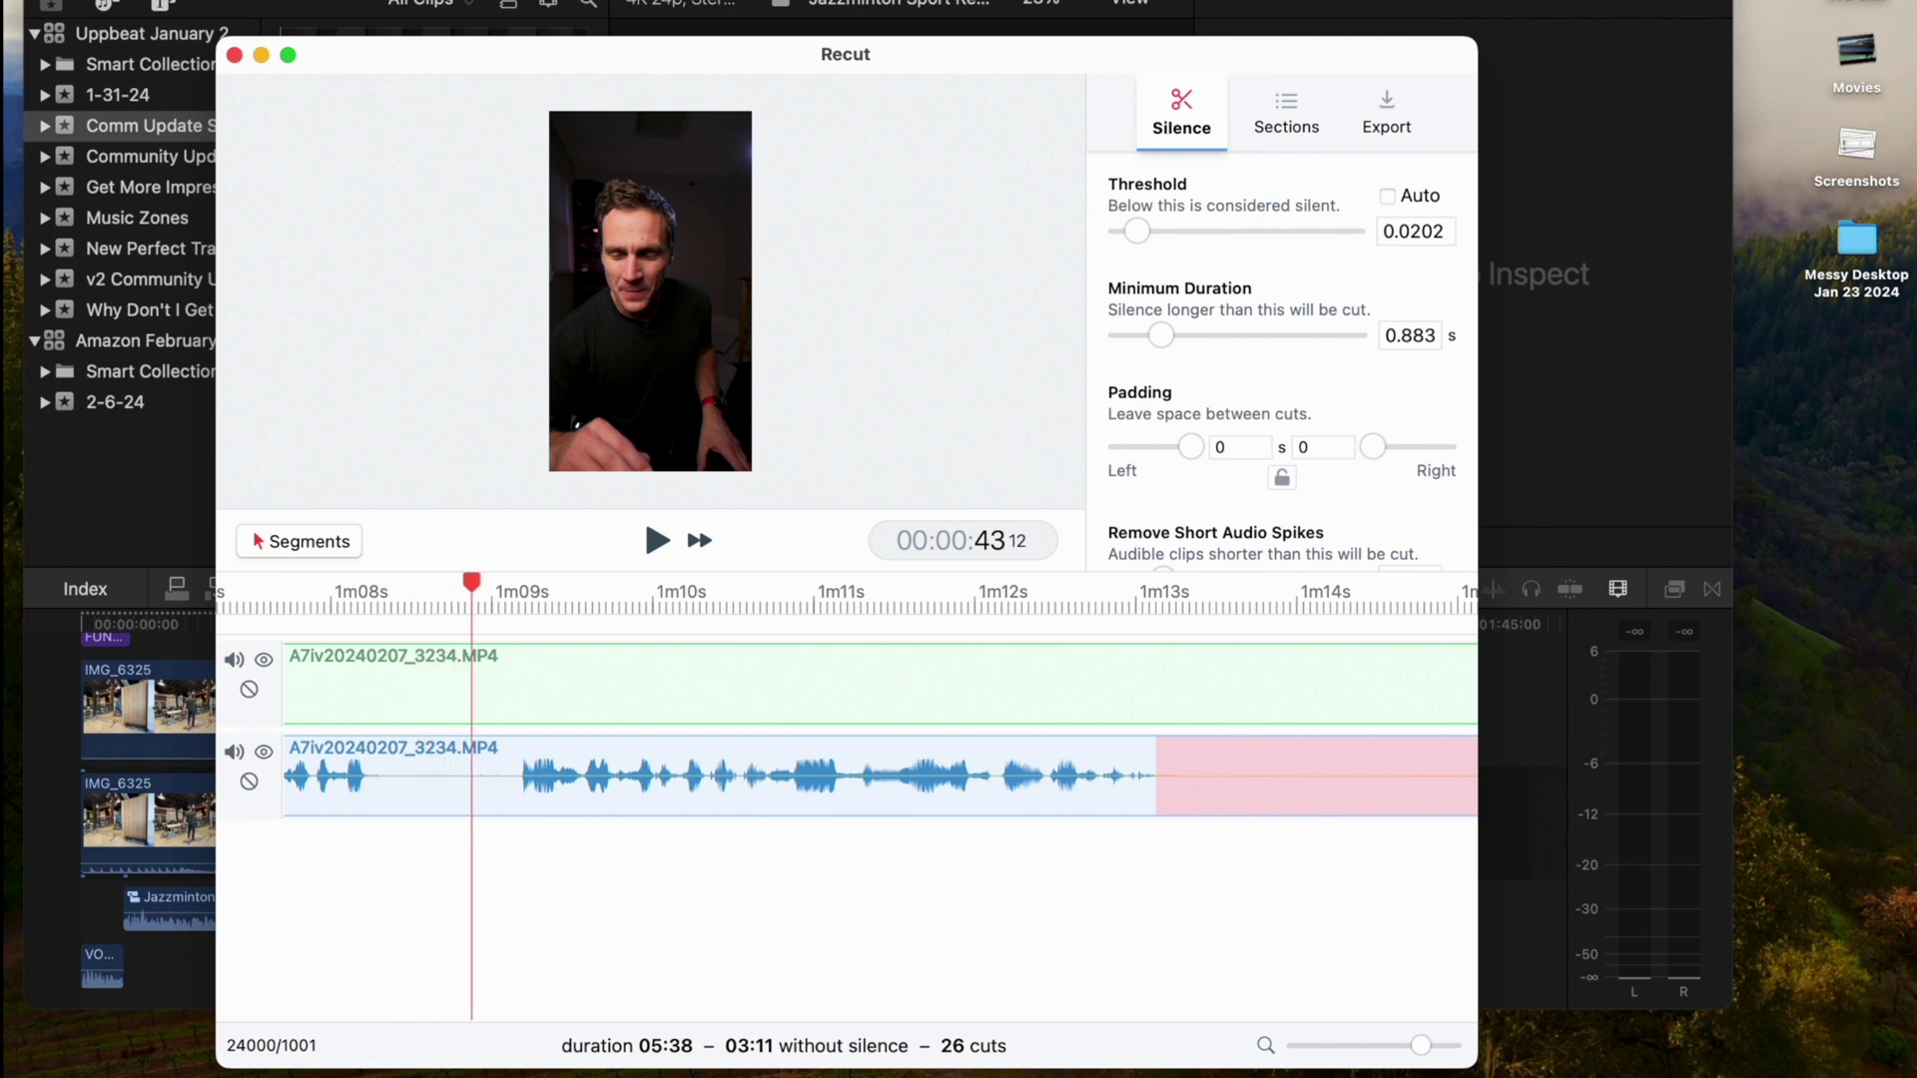
Step: Lower the minimum silence duration to 0.083 s, leaving 02:39 across 81 cuts
left_click_drag(1157, 338, 1130, 340)
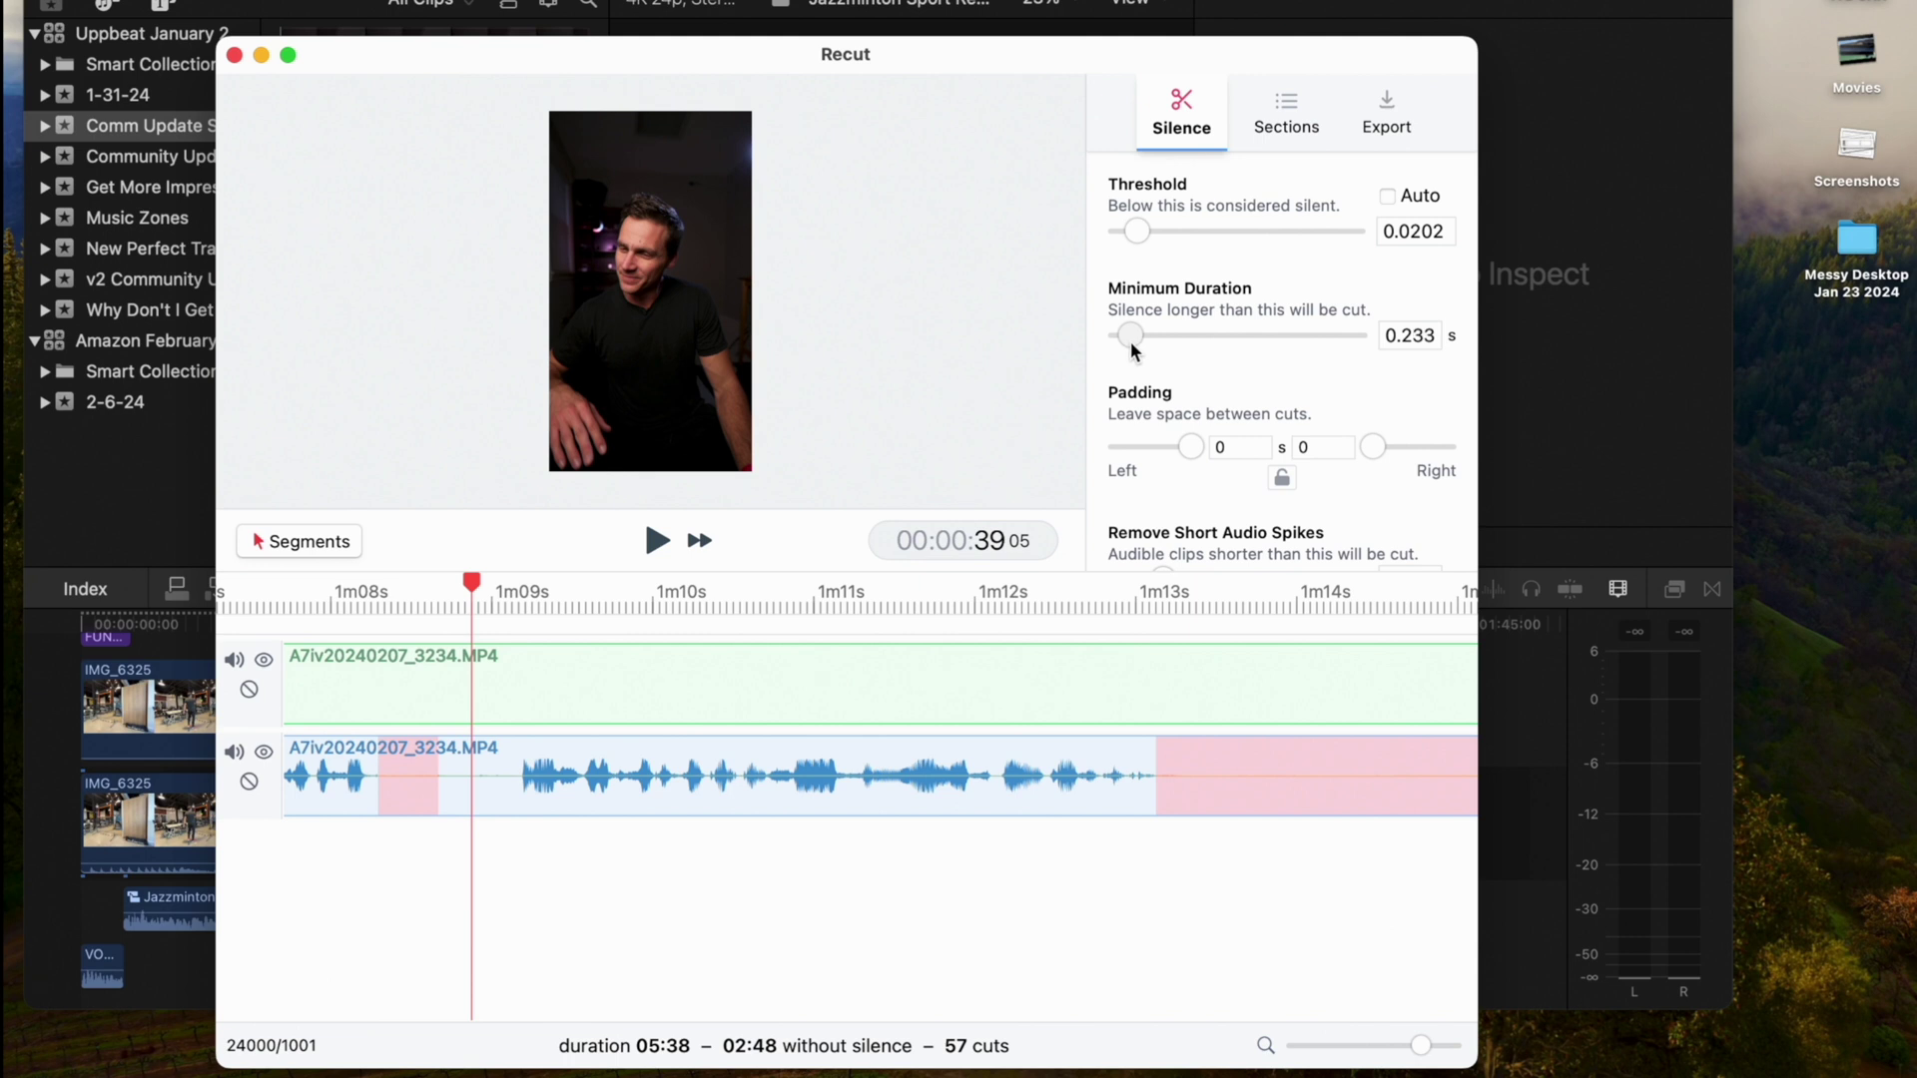
left_click_drag(1130, 339, 1128, 340)
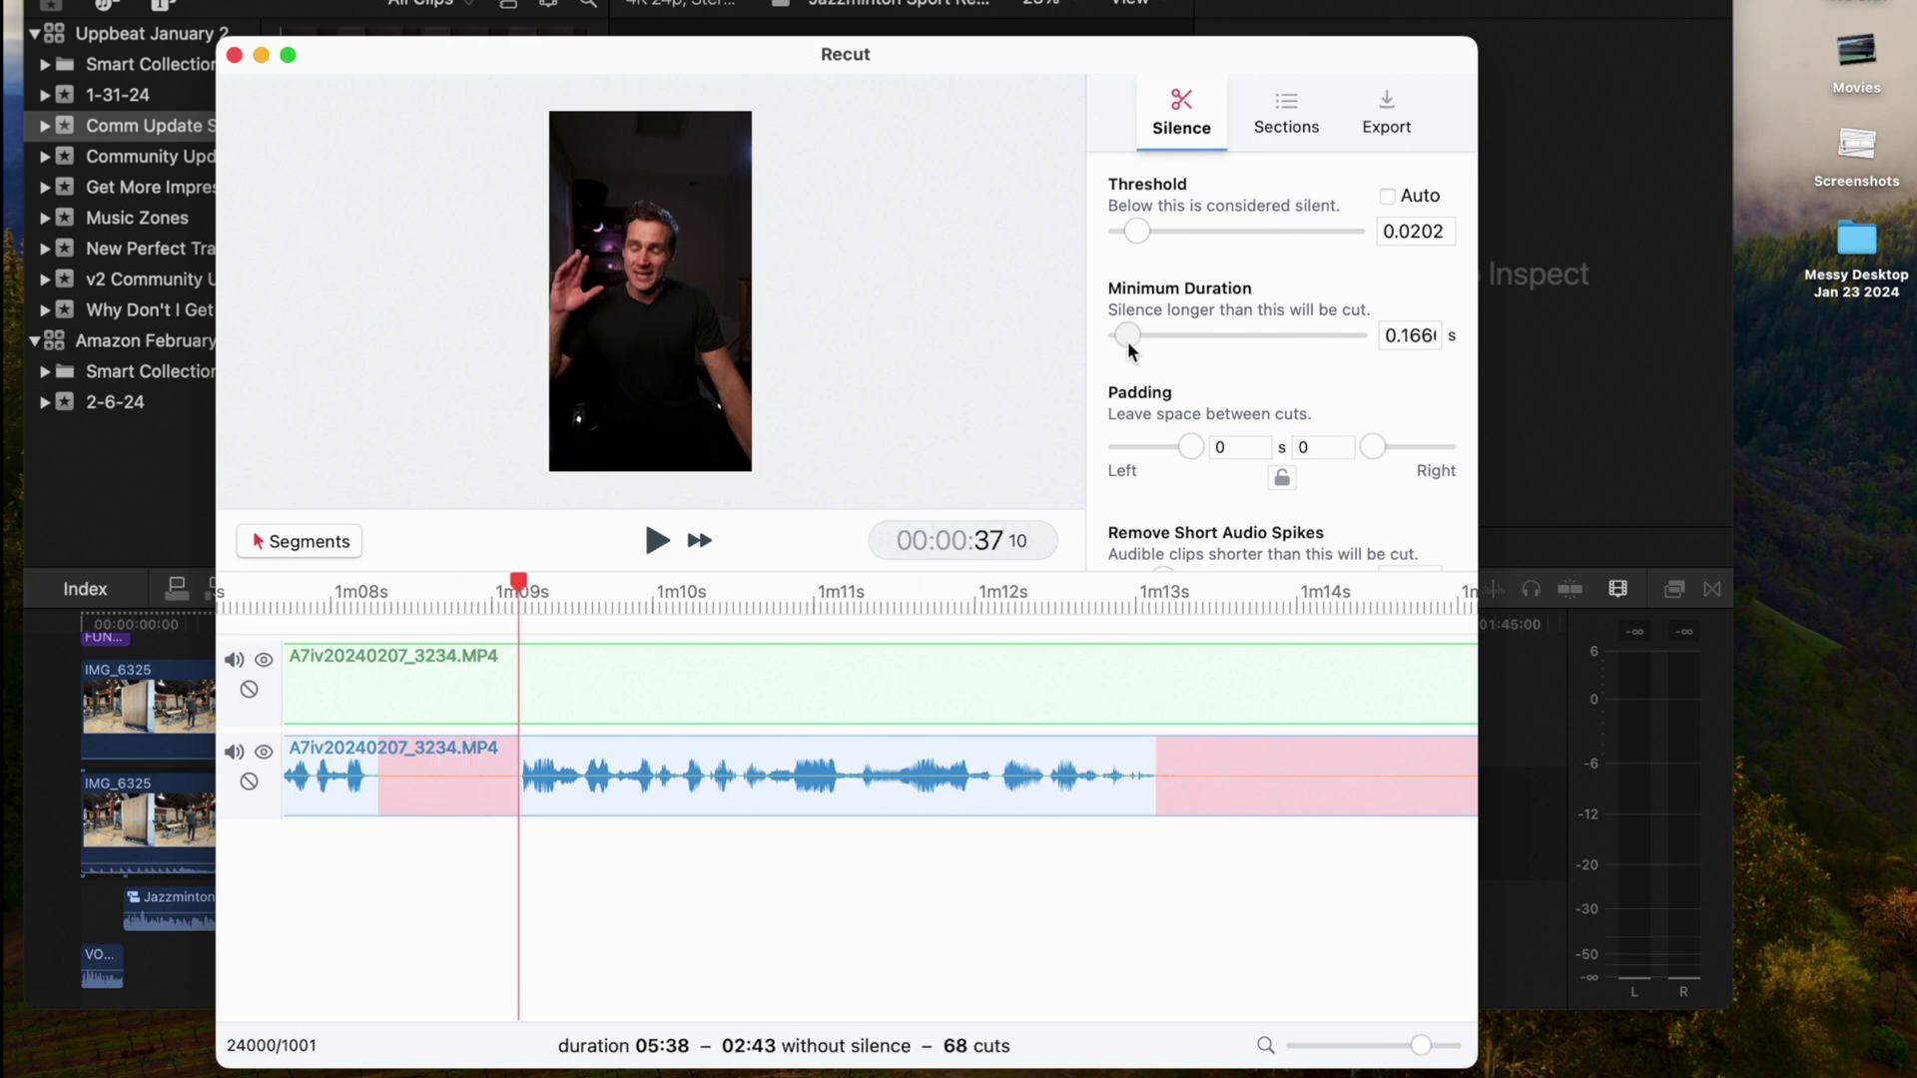
left_click_drag(1128, 339, 1123, 339)
scroll(936, 762, "down", 3)
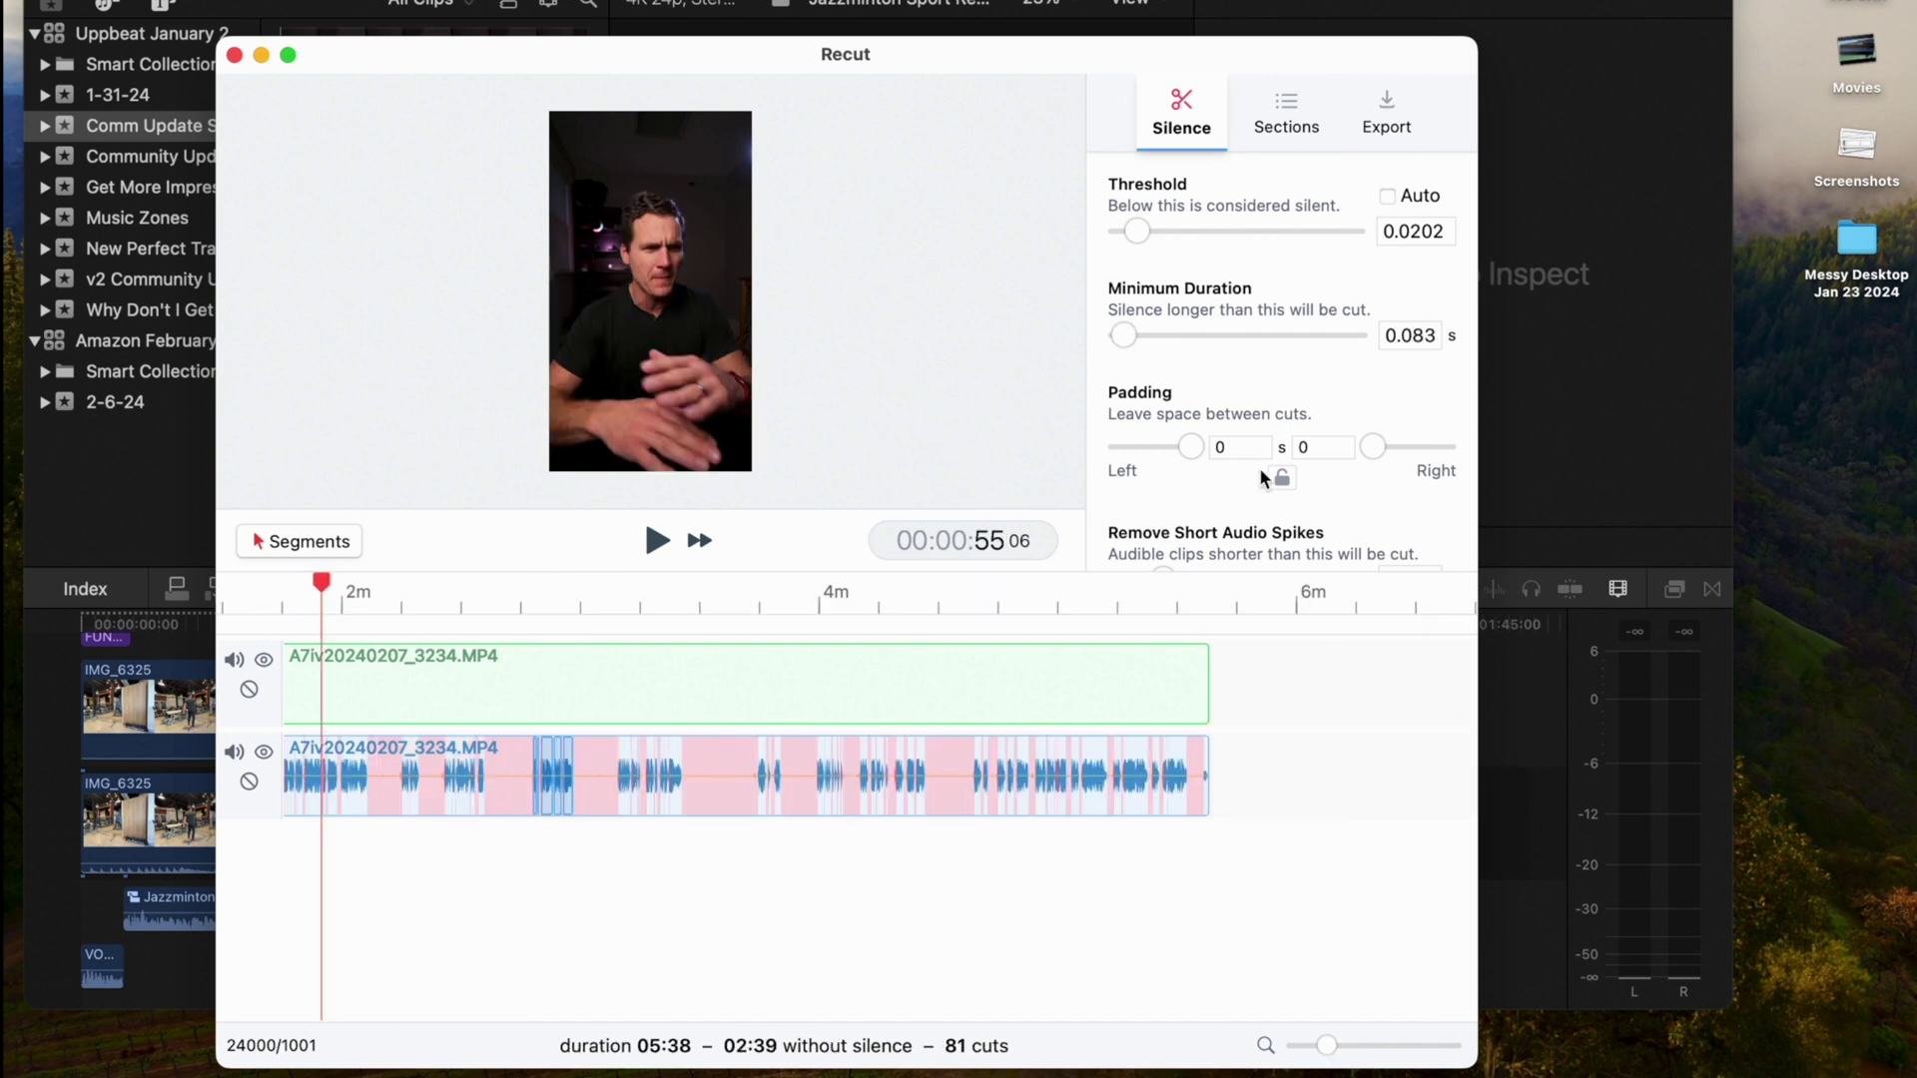
left_click(1385, 96)
Step: Export the cut list as Final Cut Pro 'Comm Update Social A-Roll.fcpxml' into the RAW folder
left_click(1196, 320)
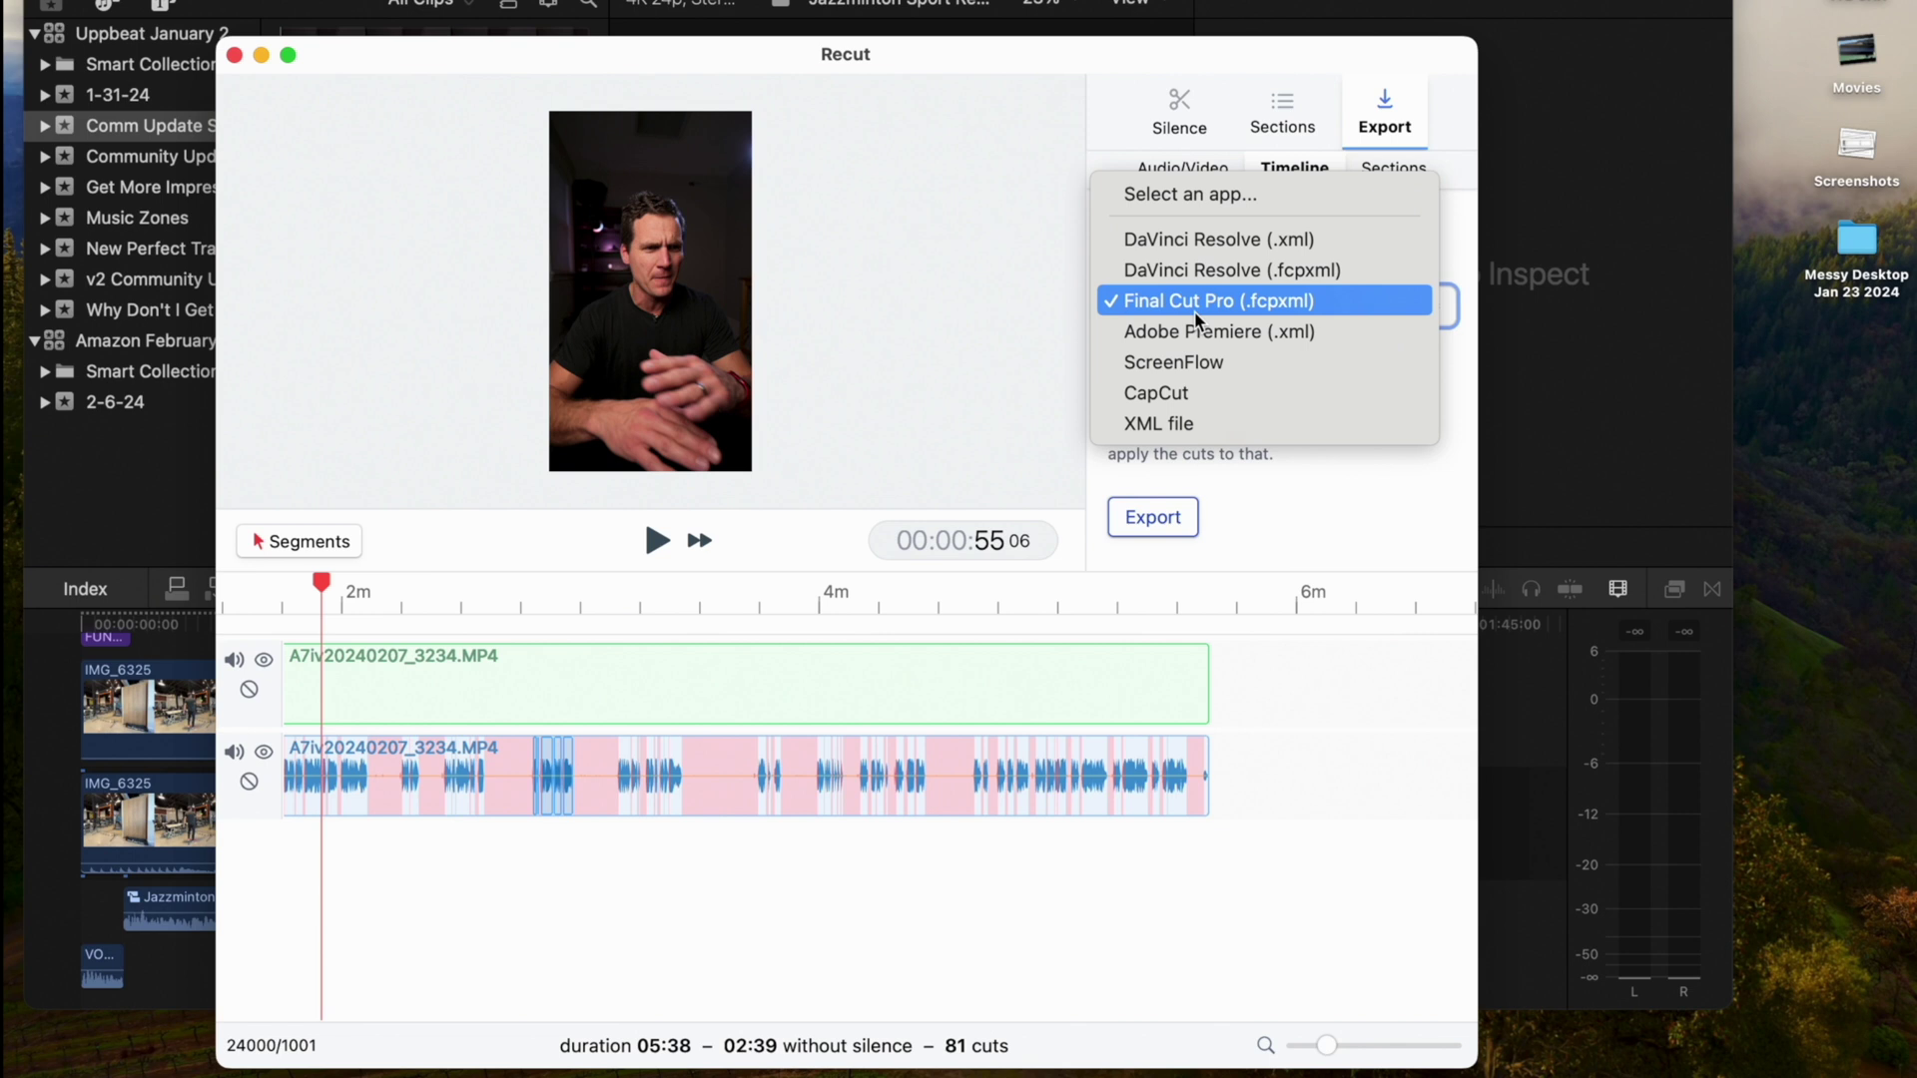
left_click(1190, 303)
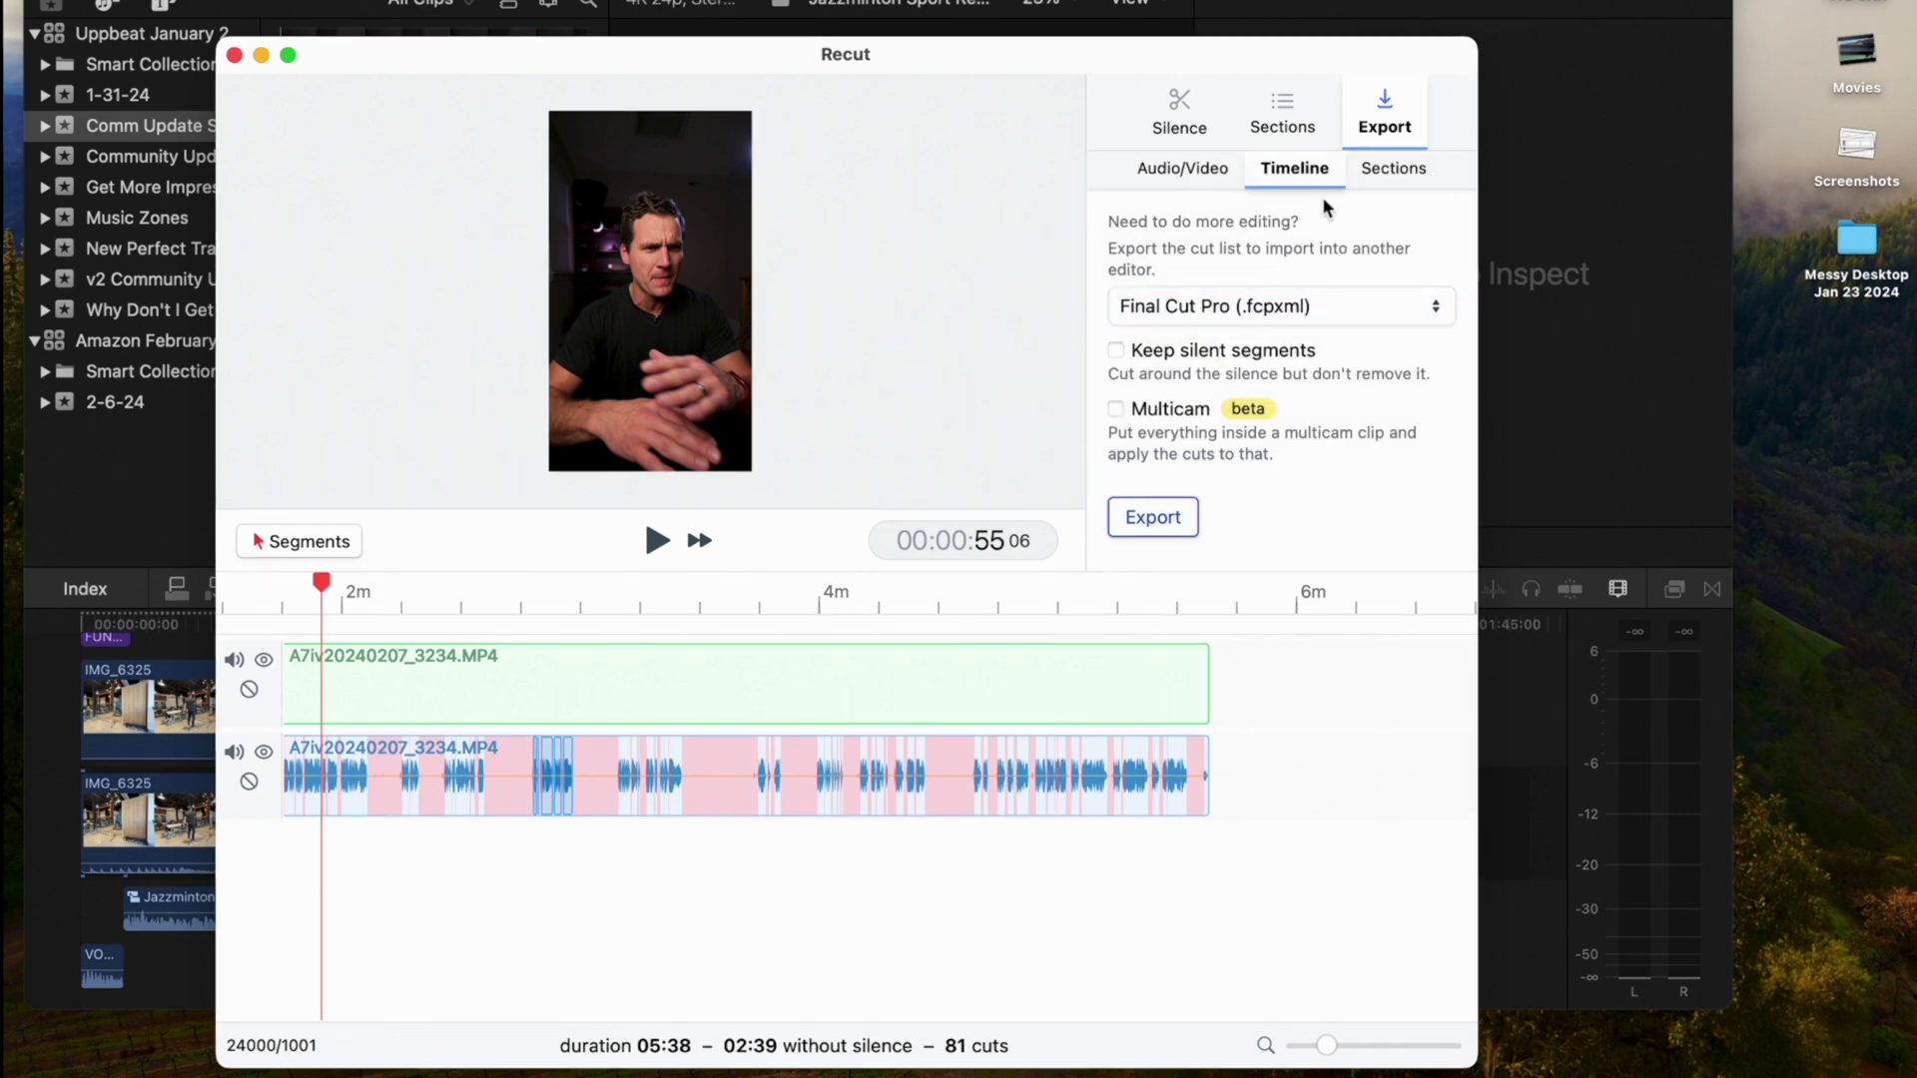
left_click(1152, 516)
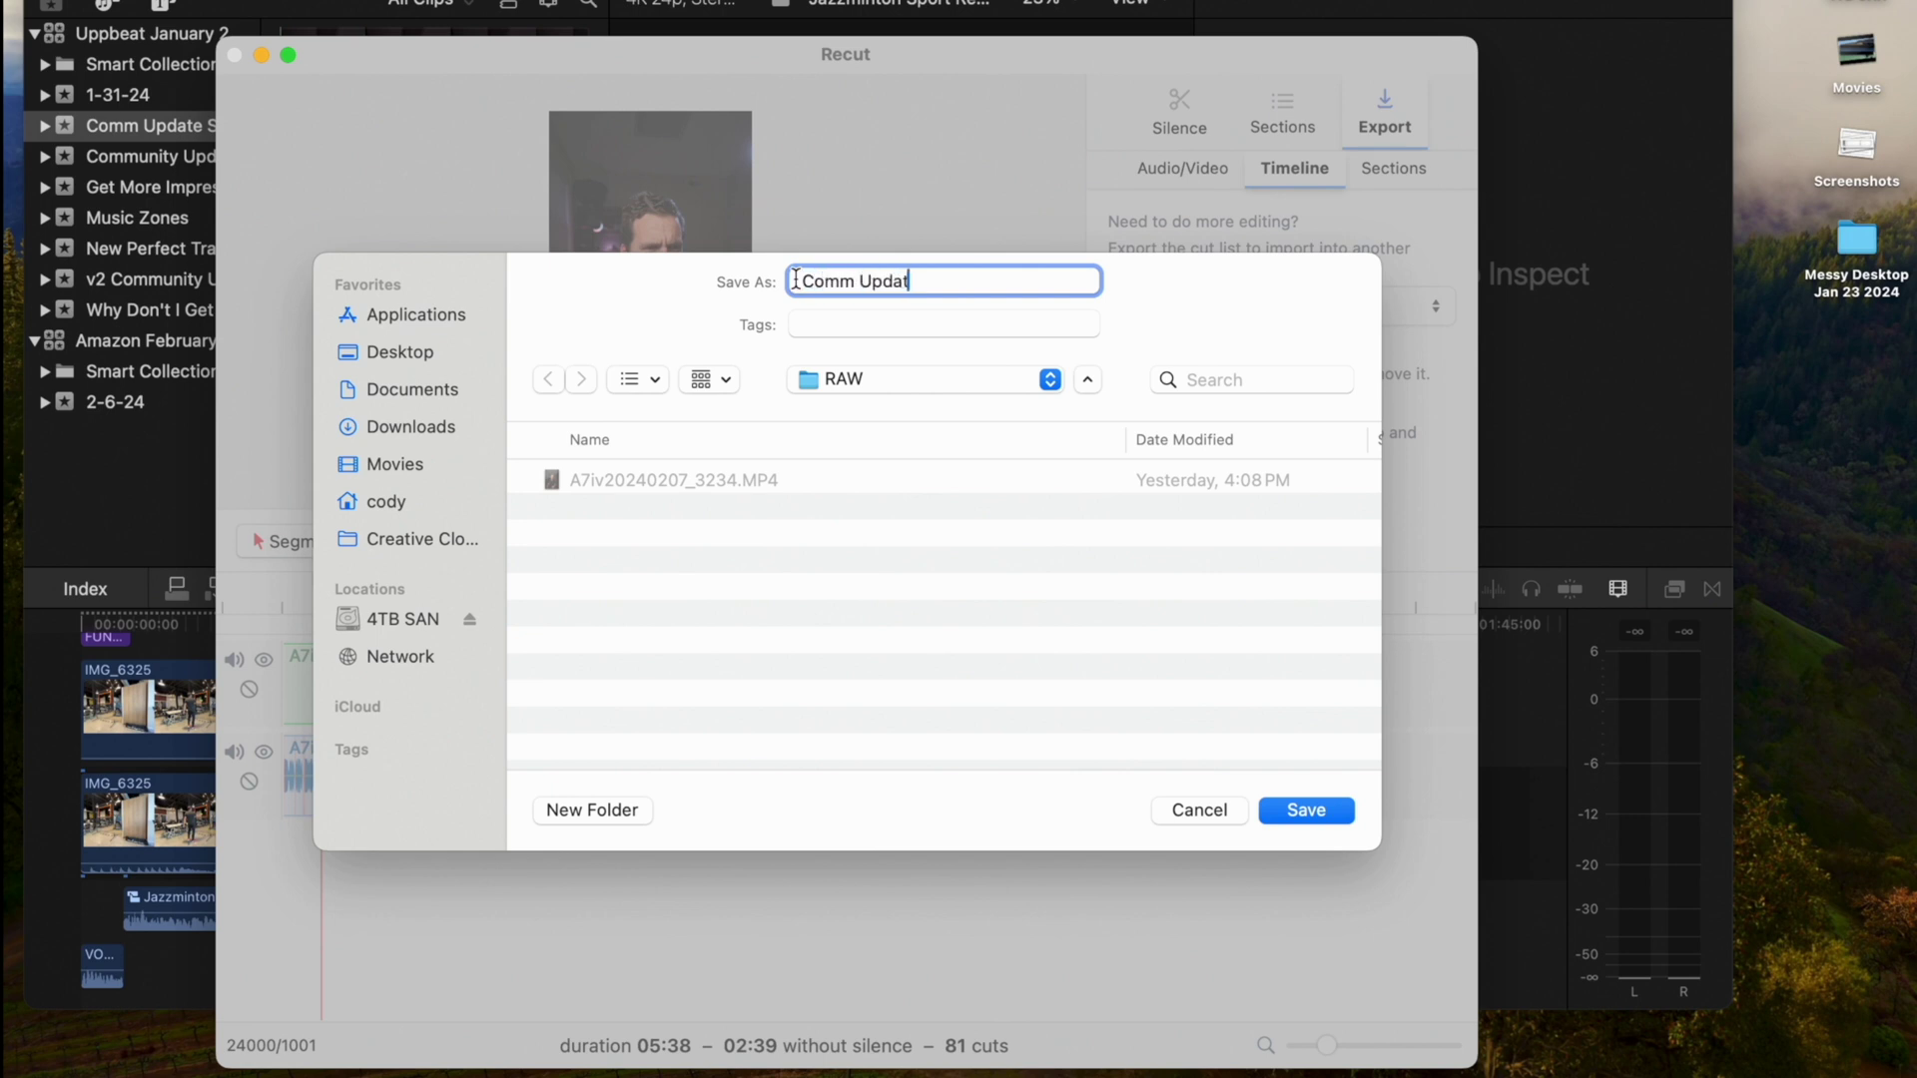
type("Comm Update Social A-Roll")
left_click(1316, 806)
left_click(1443, 519)
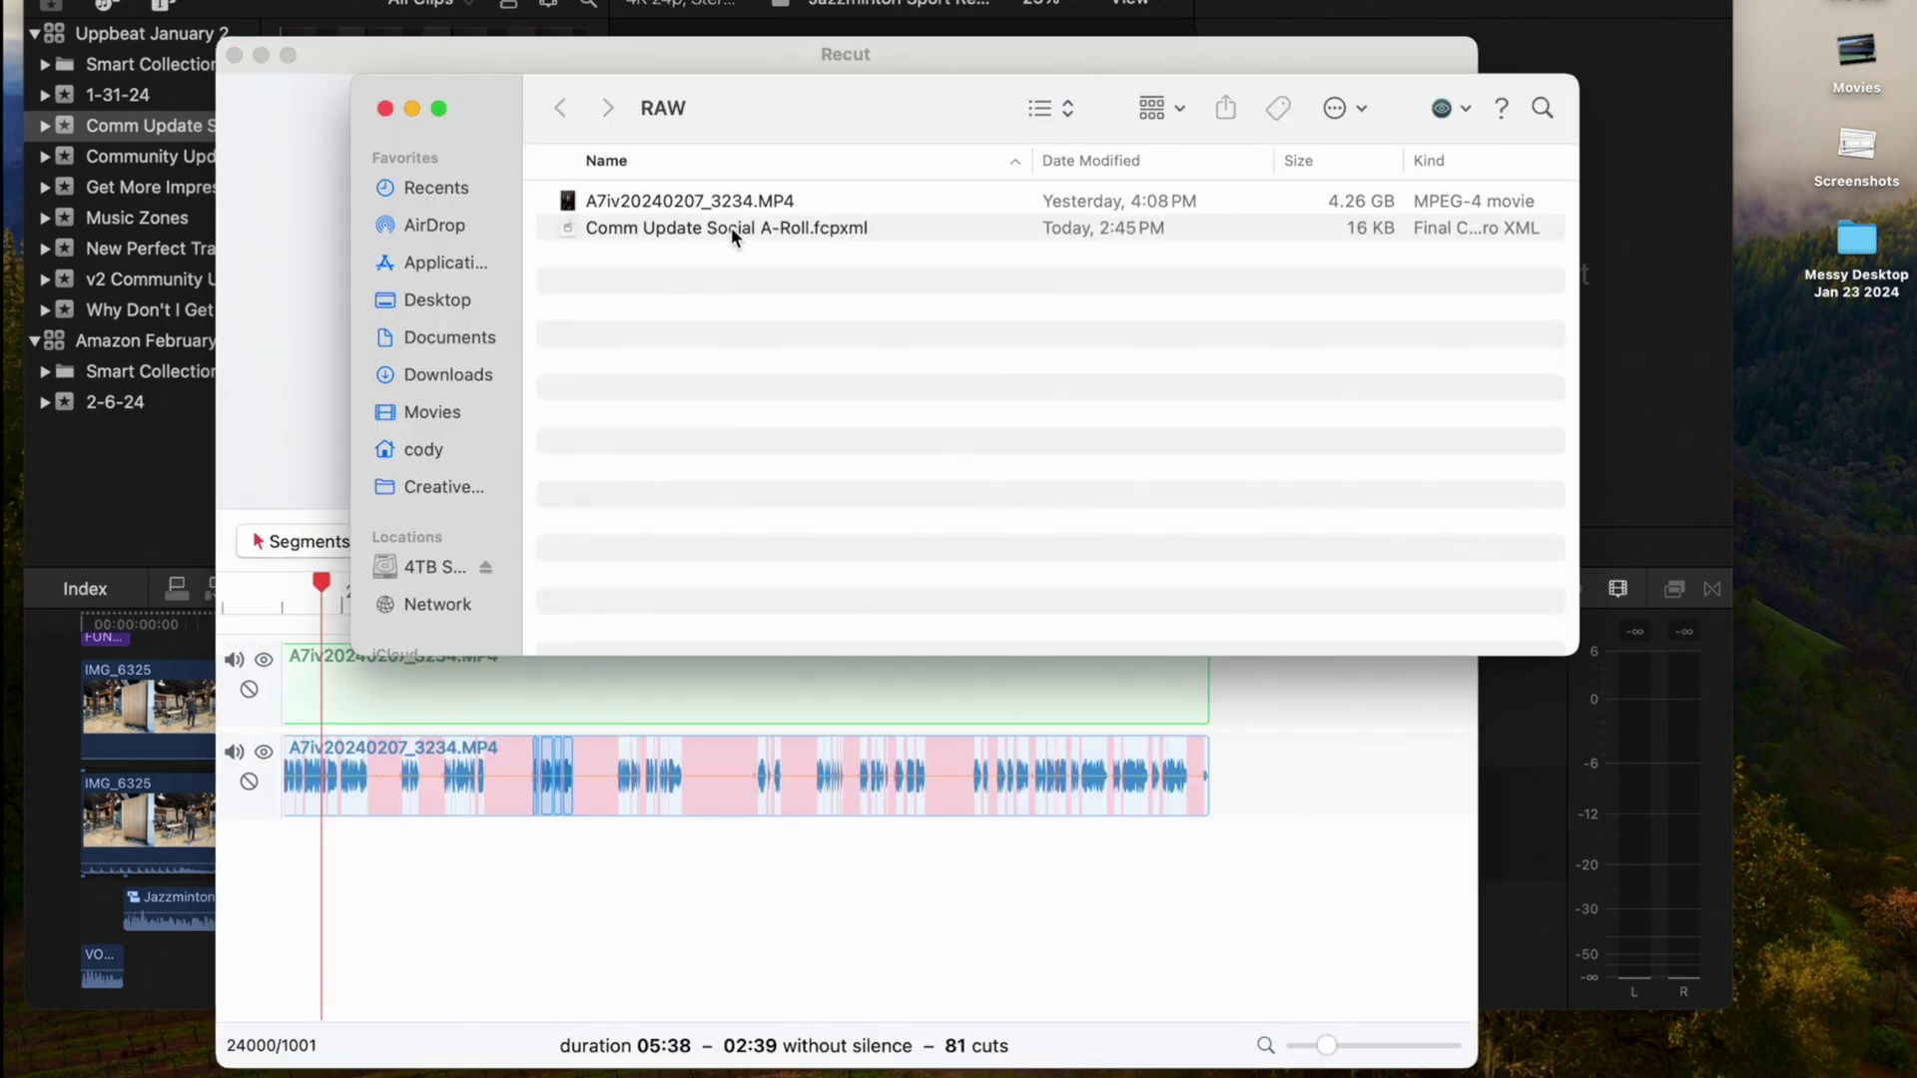
Step: Import the fcpxml into the Uppbeat January 2024 library and open the Comm Update Social A-Roll project
double_click(731, 225)
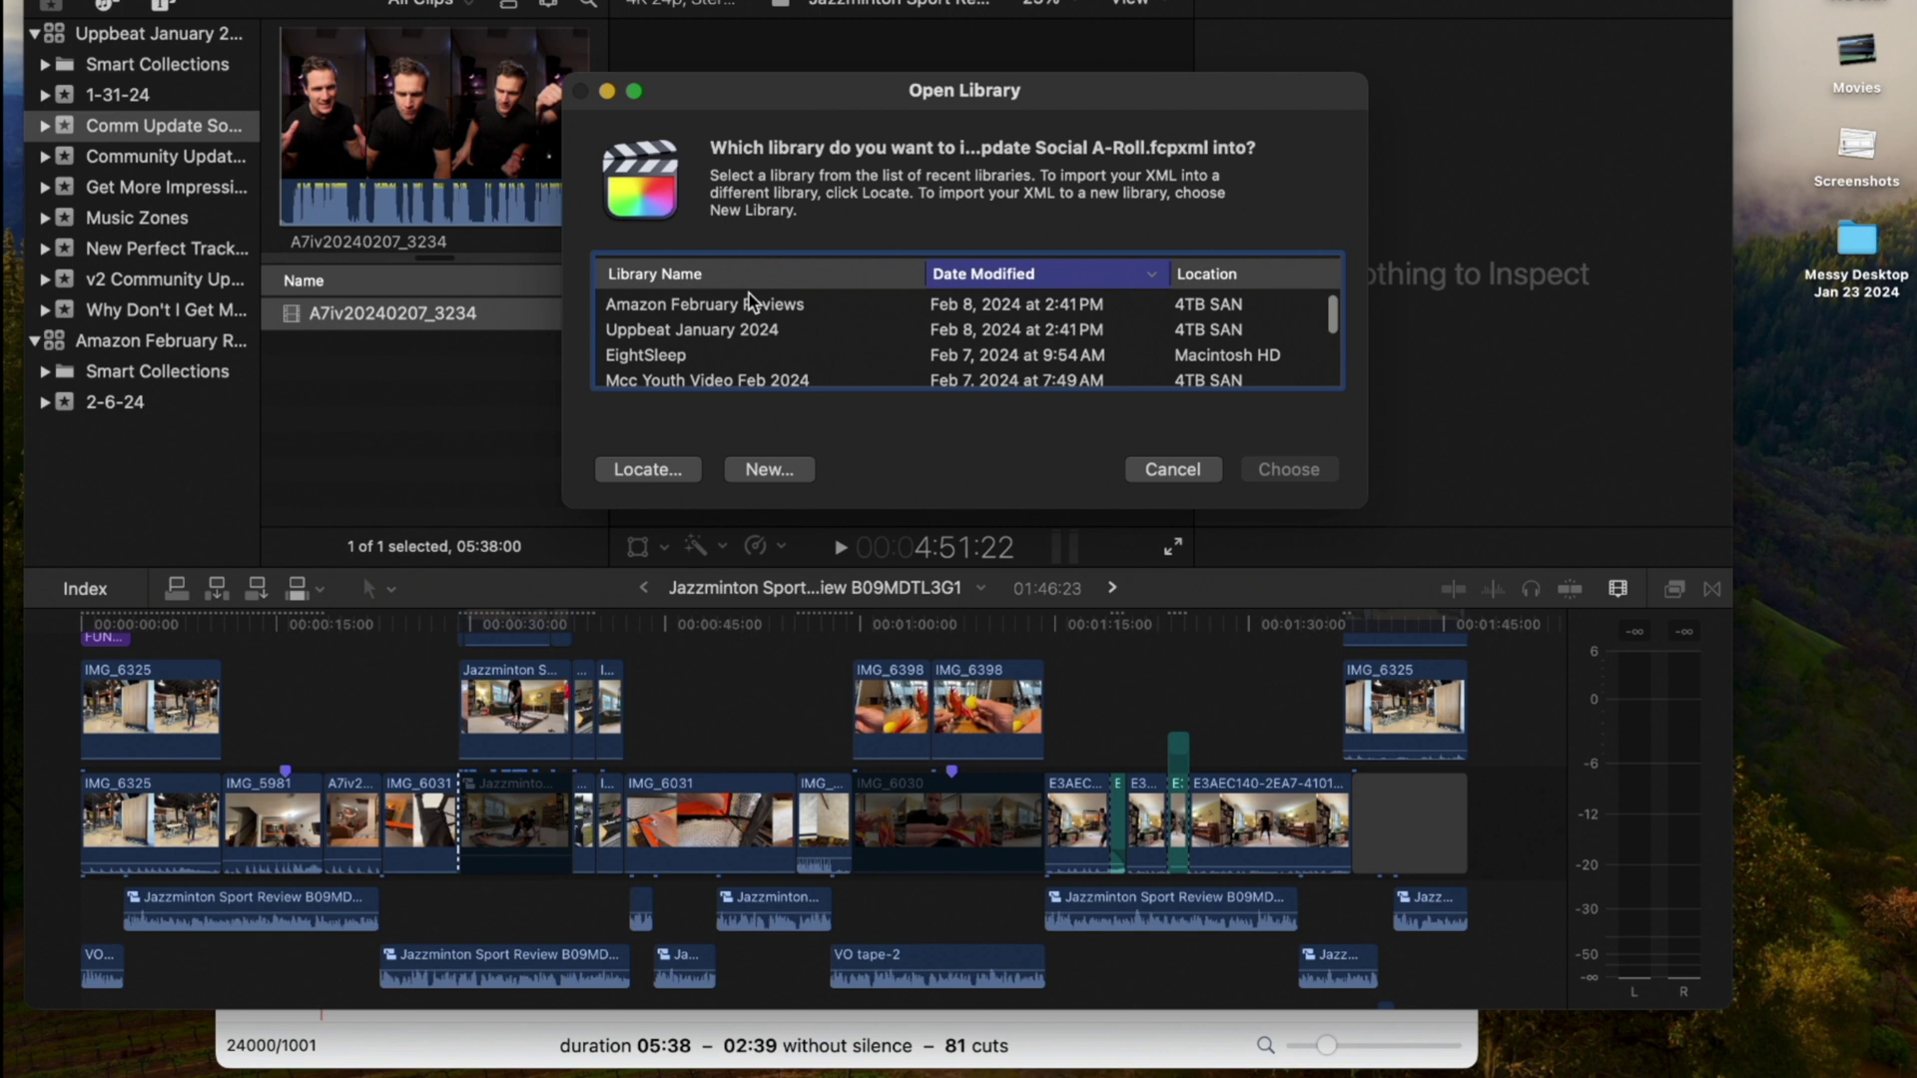
double_click(698, 329)
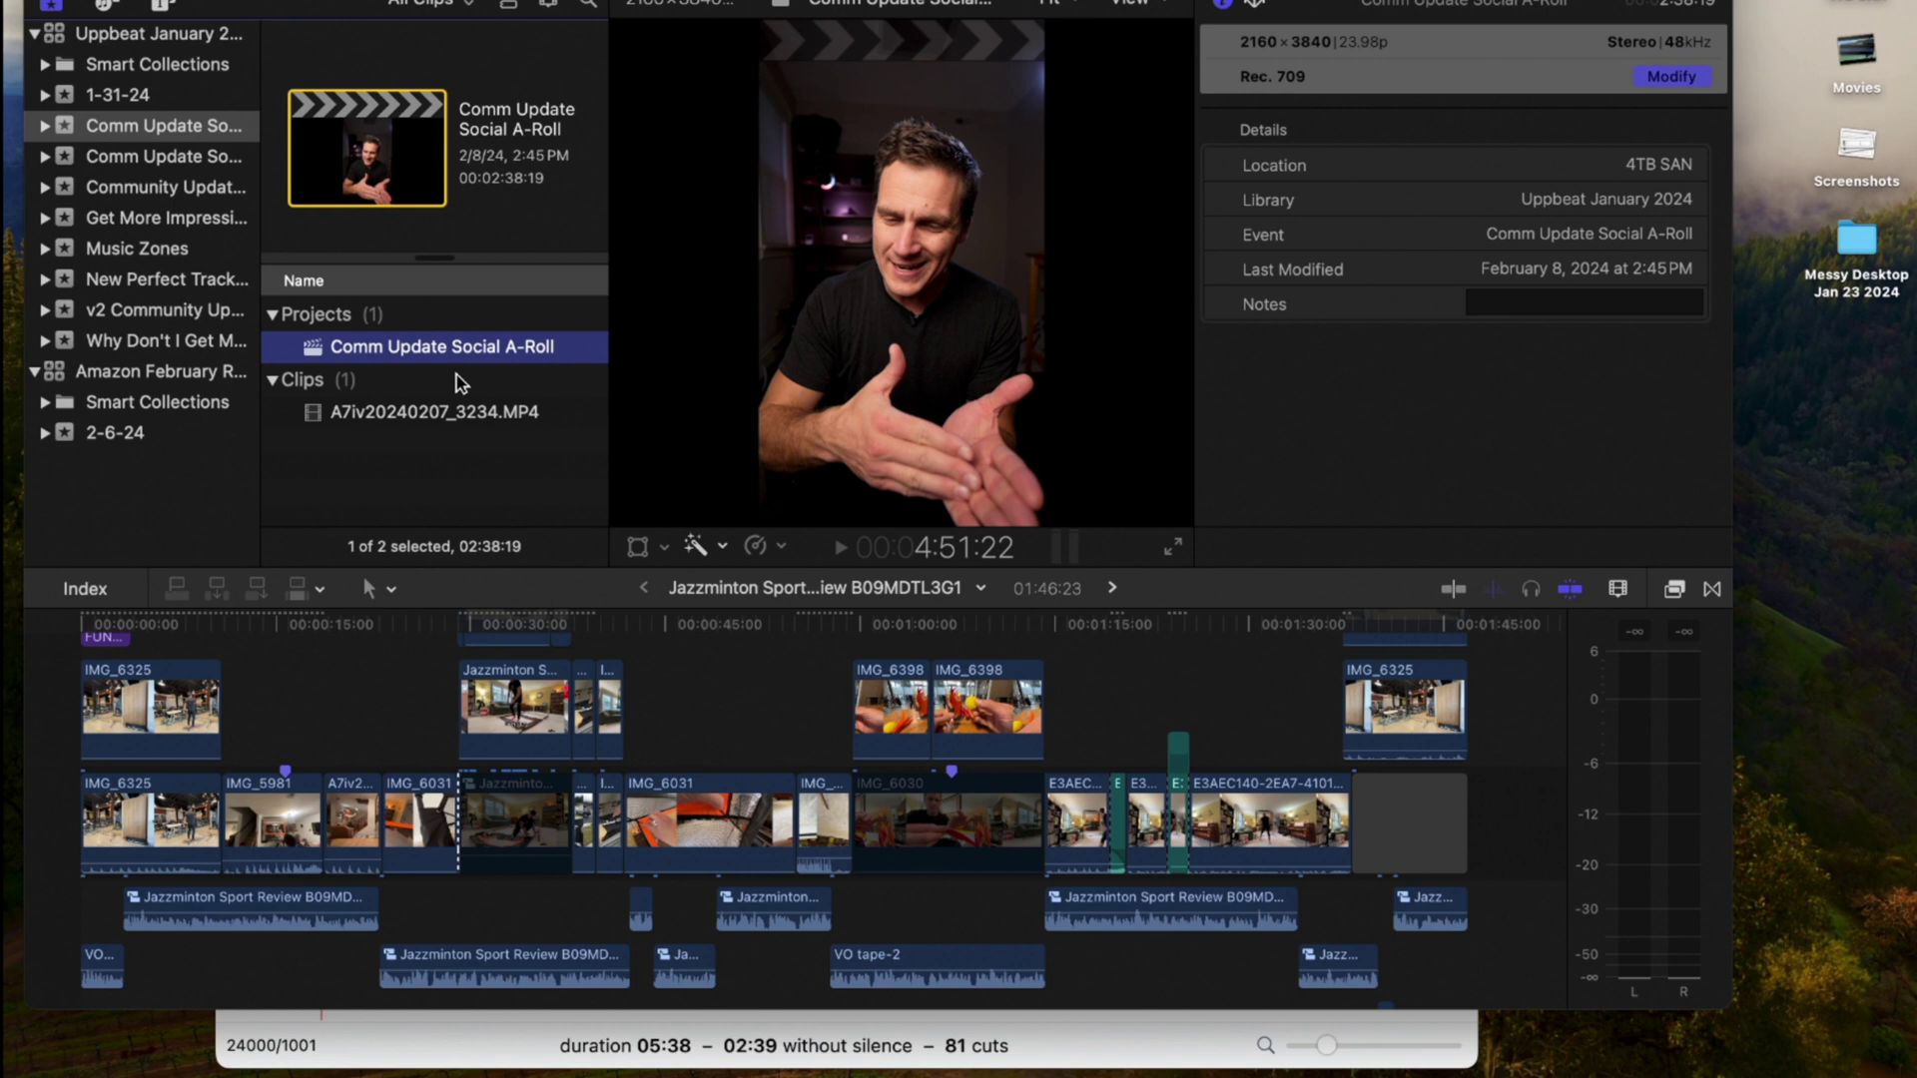
double_click(461, 349)
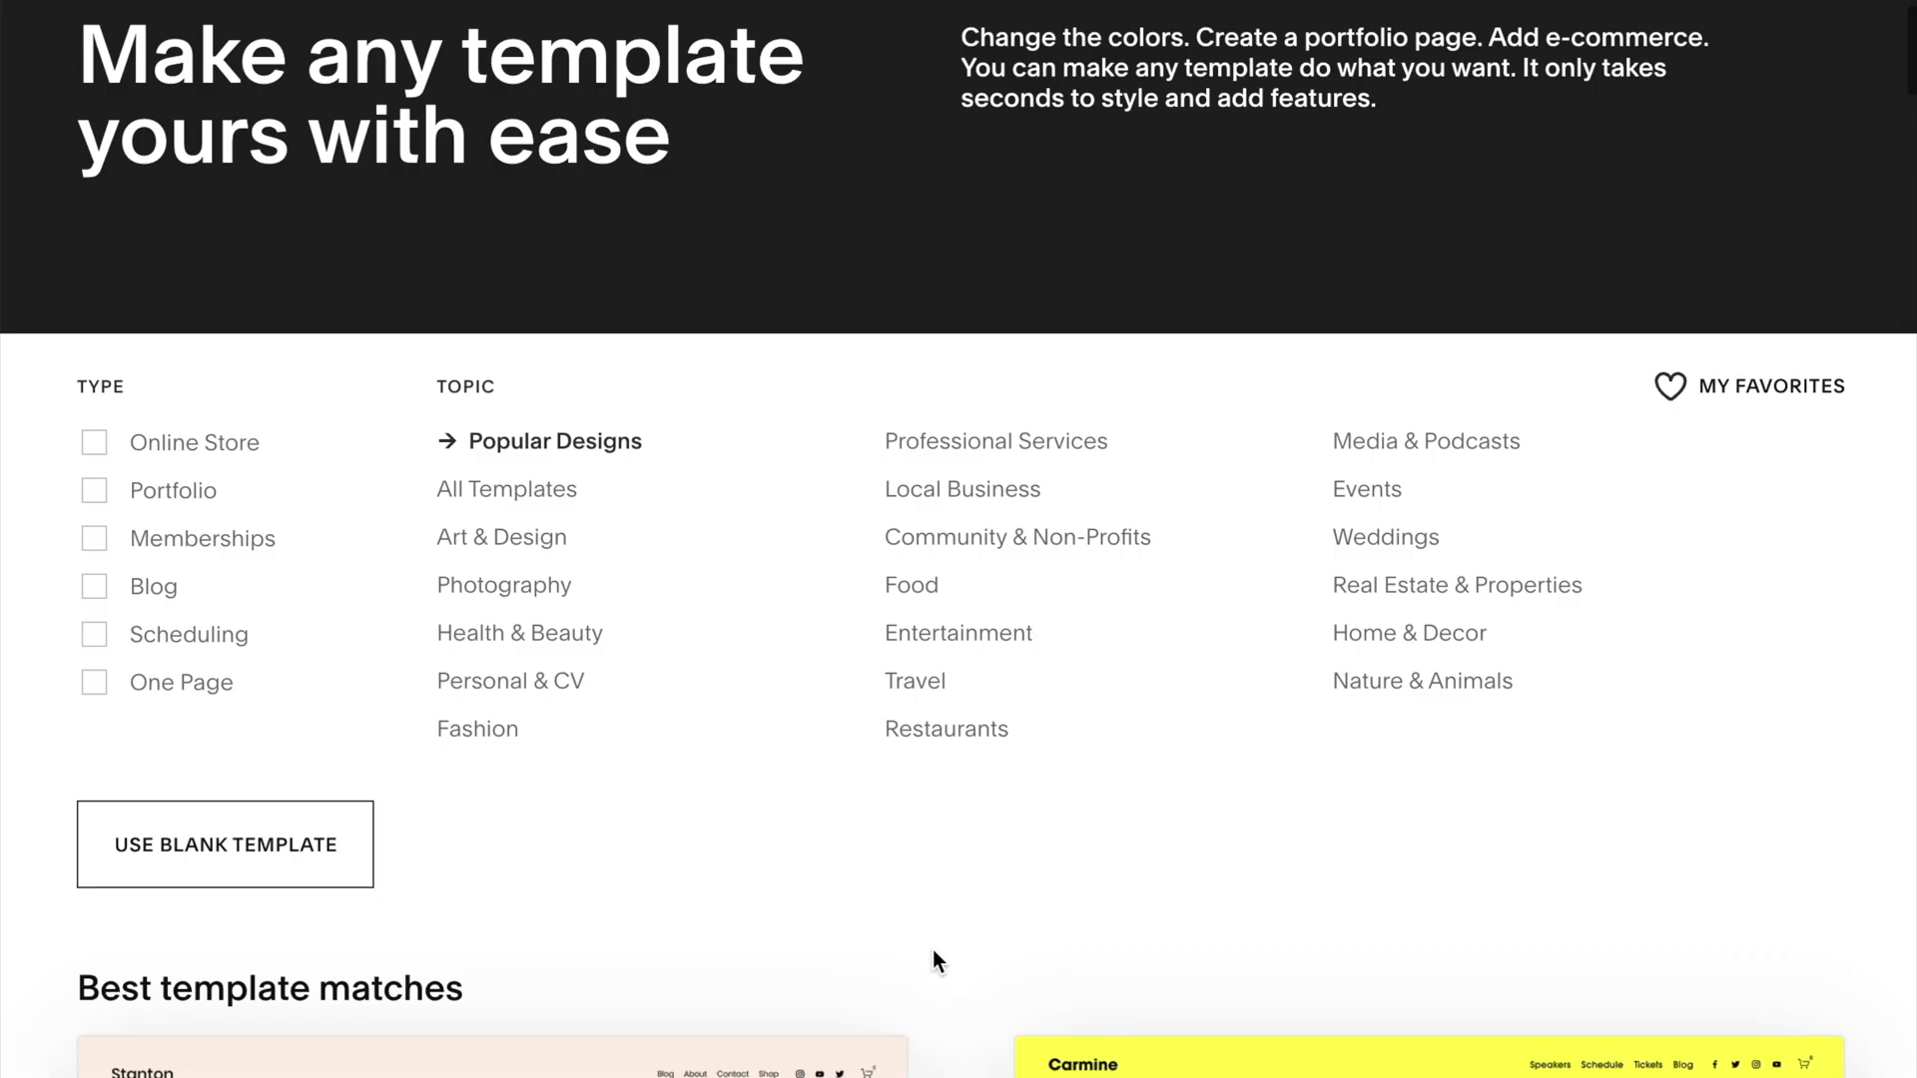
Step: Scroll down the Squarespace dashboard and go to the Scheduling section
scroll(932, 949, "down", 6)
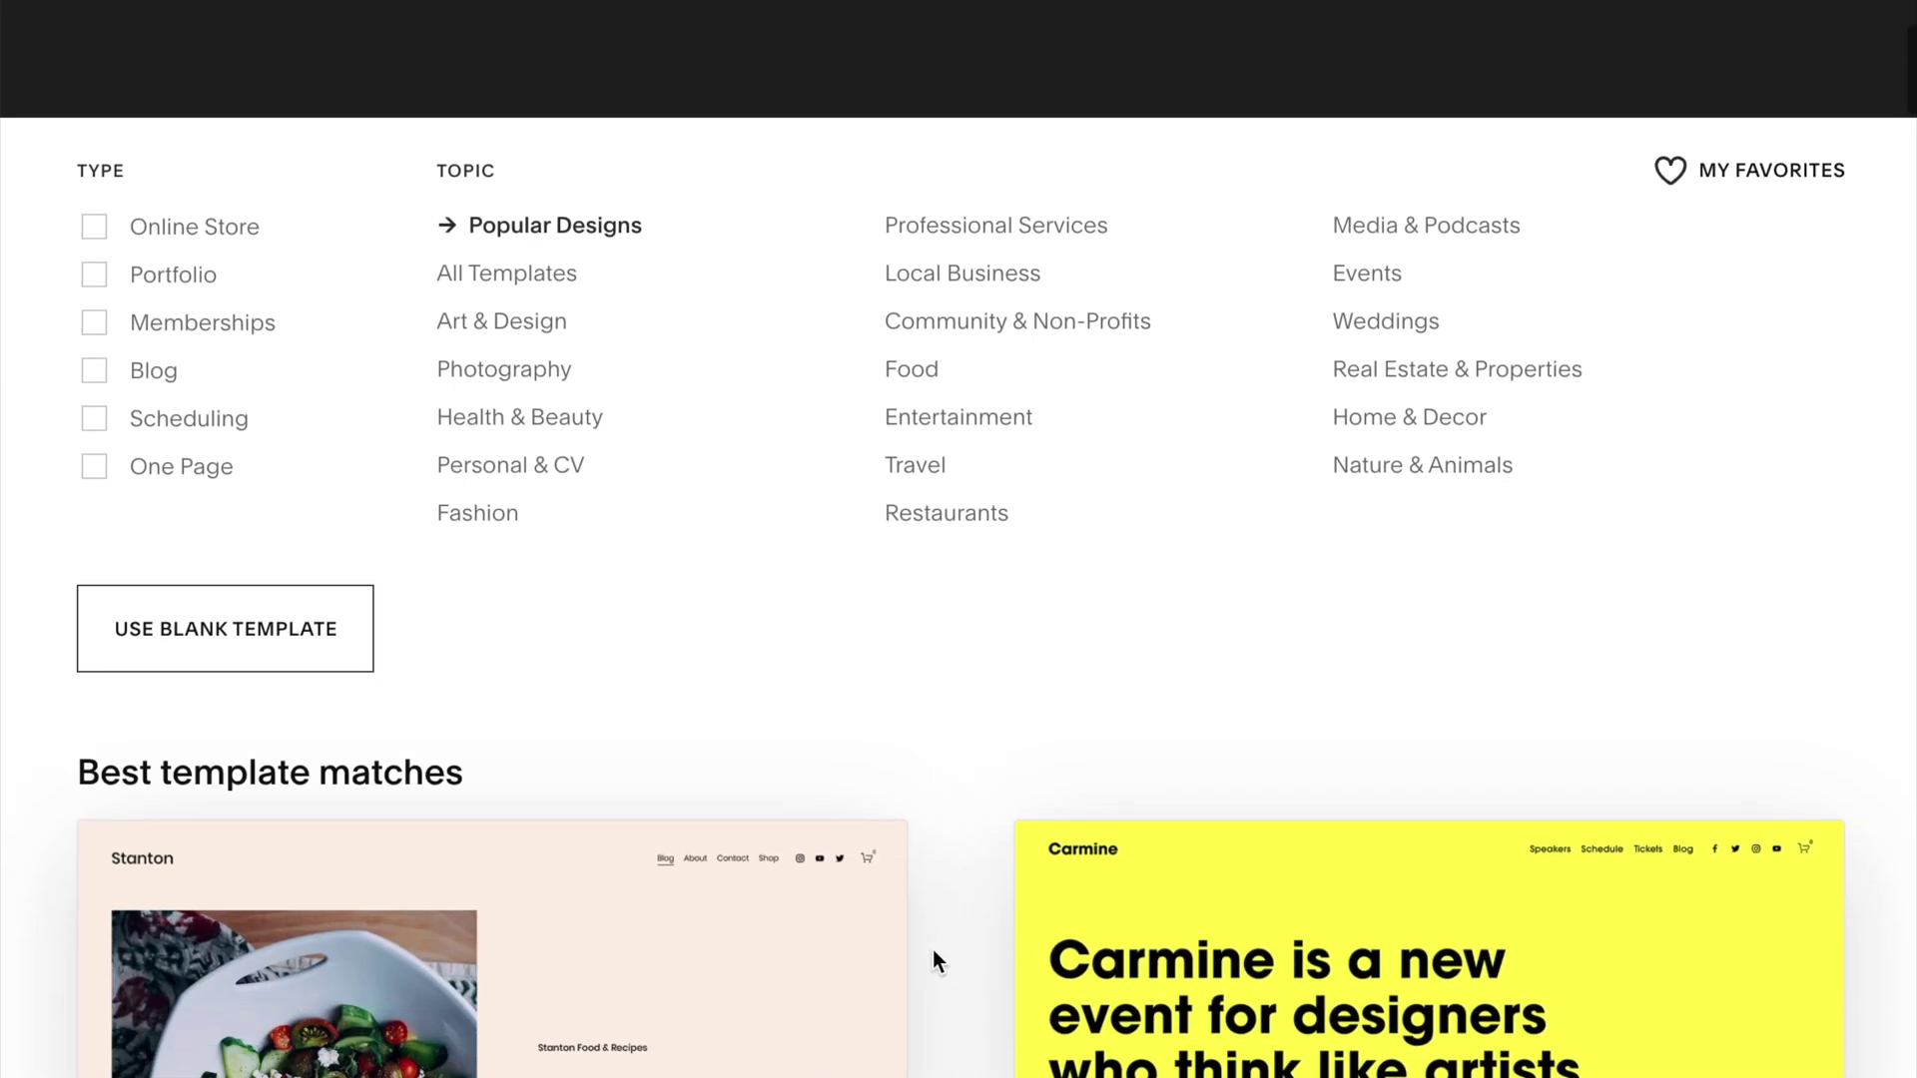
scroll(933, 949, "down", 10)
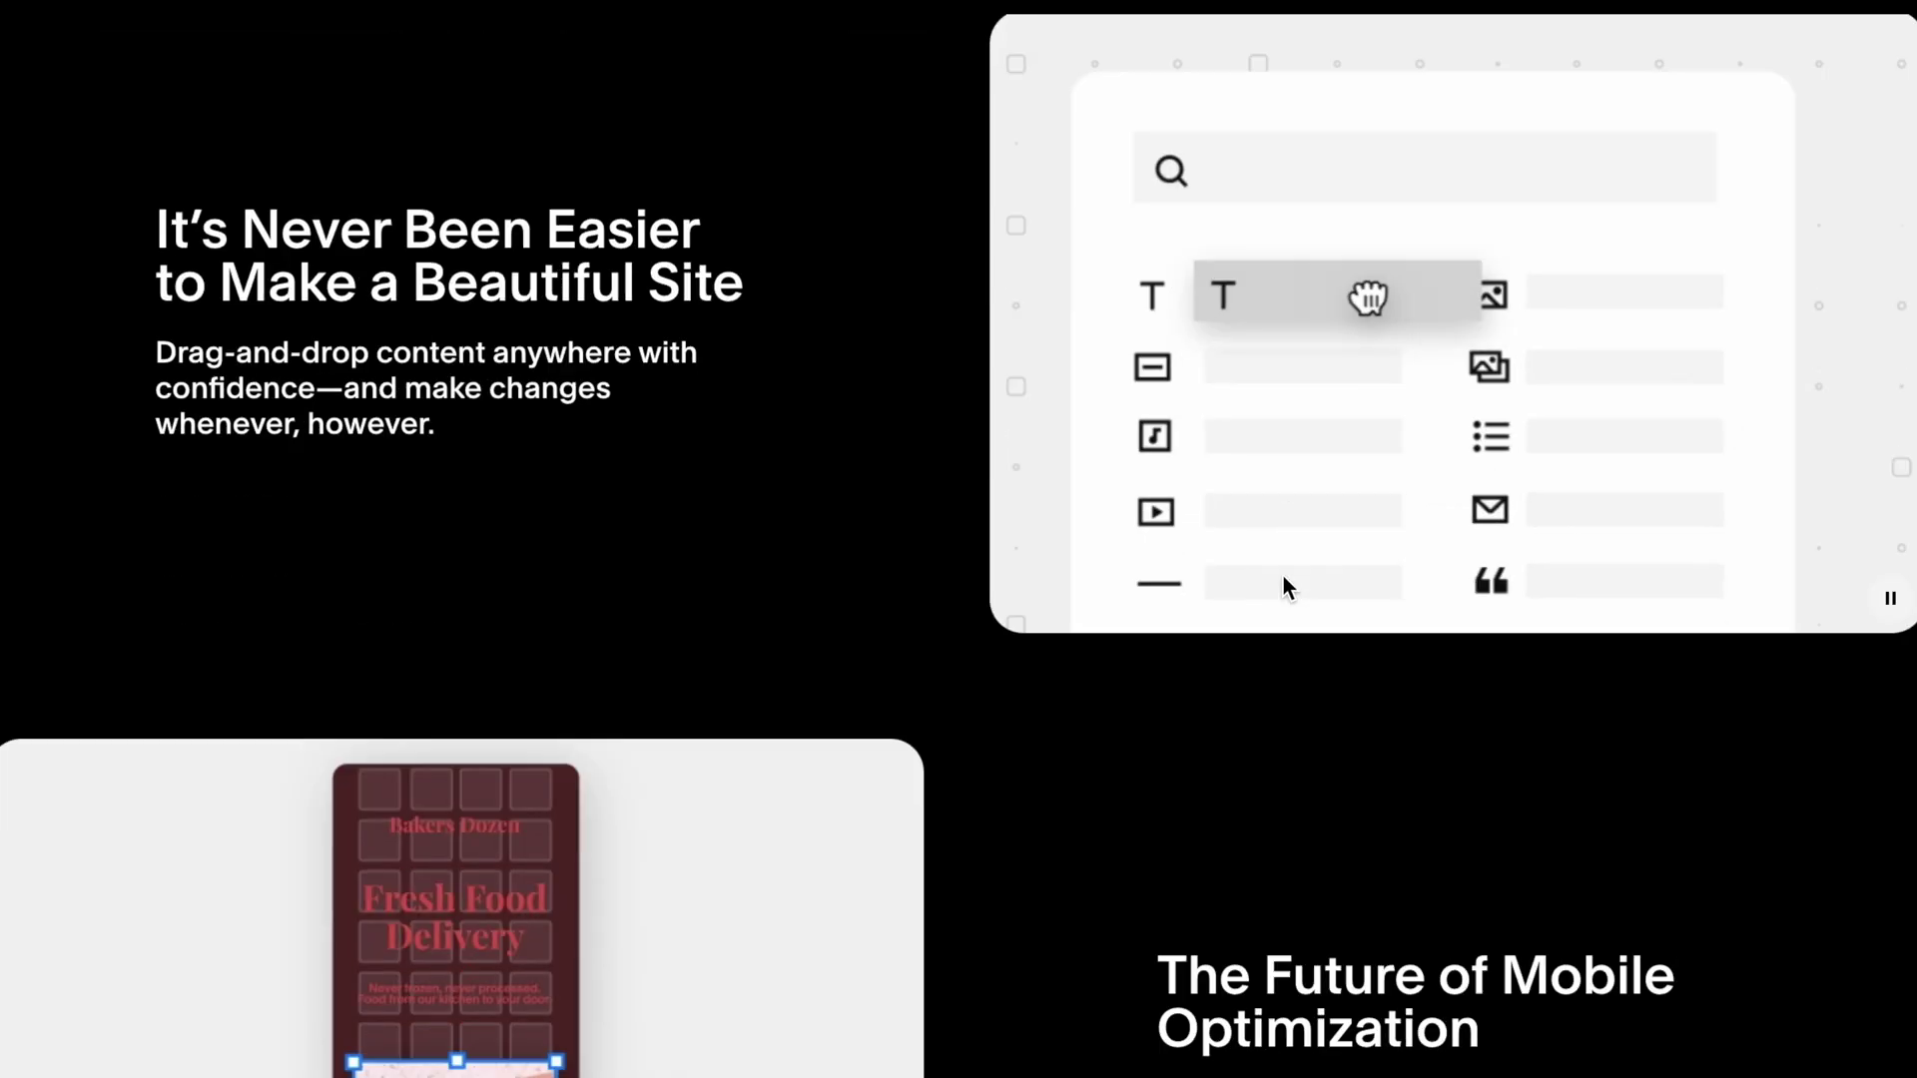
scroll(1283, 577, "down", 5)
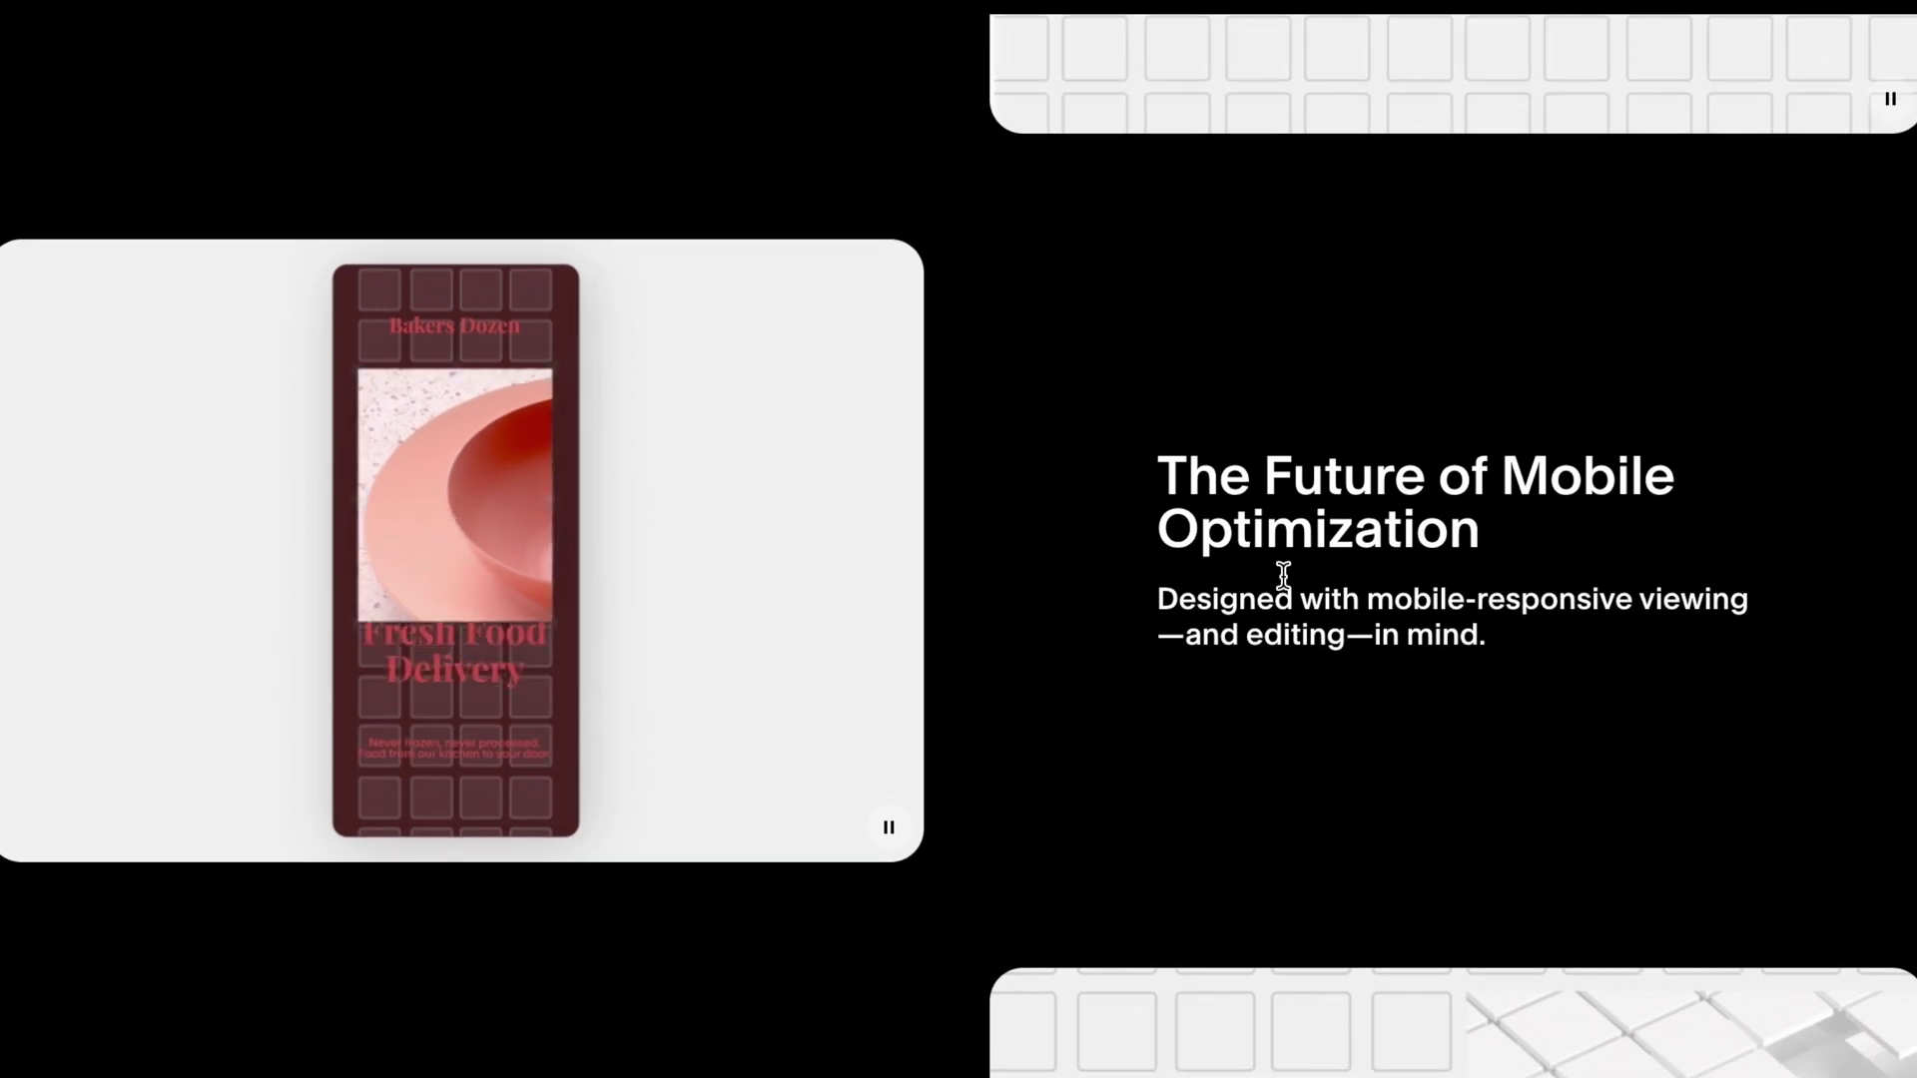
scroll(1284, 577, "down", 3)
scroll(1281, 575, "down", 5)
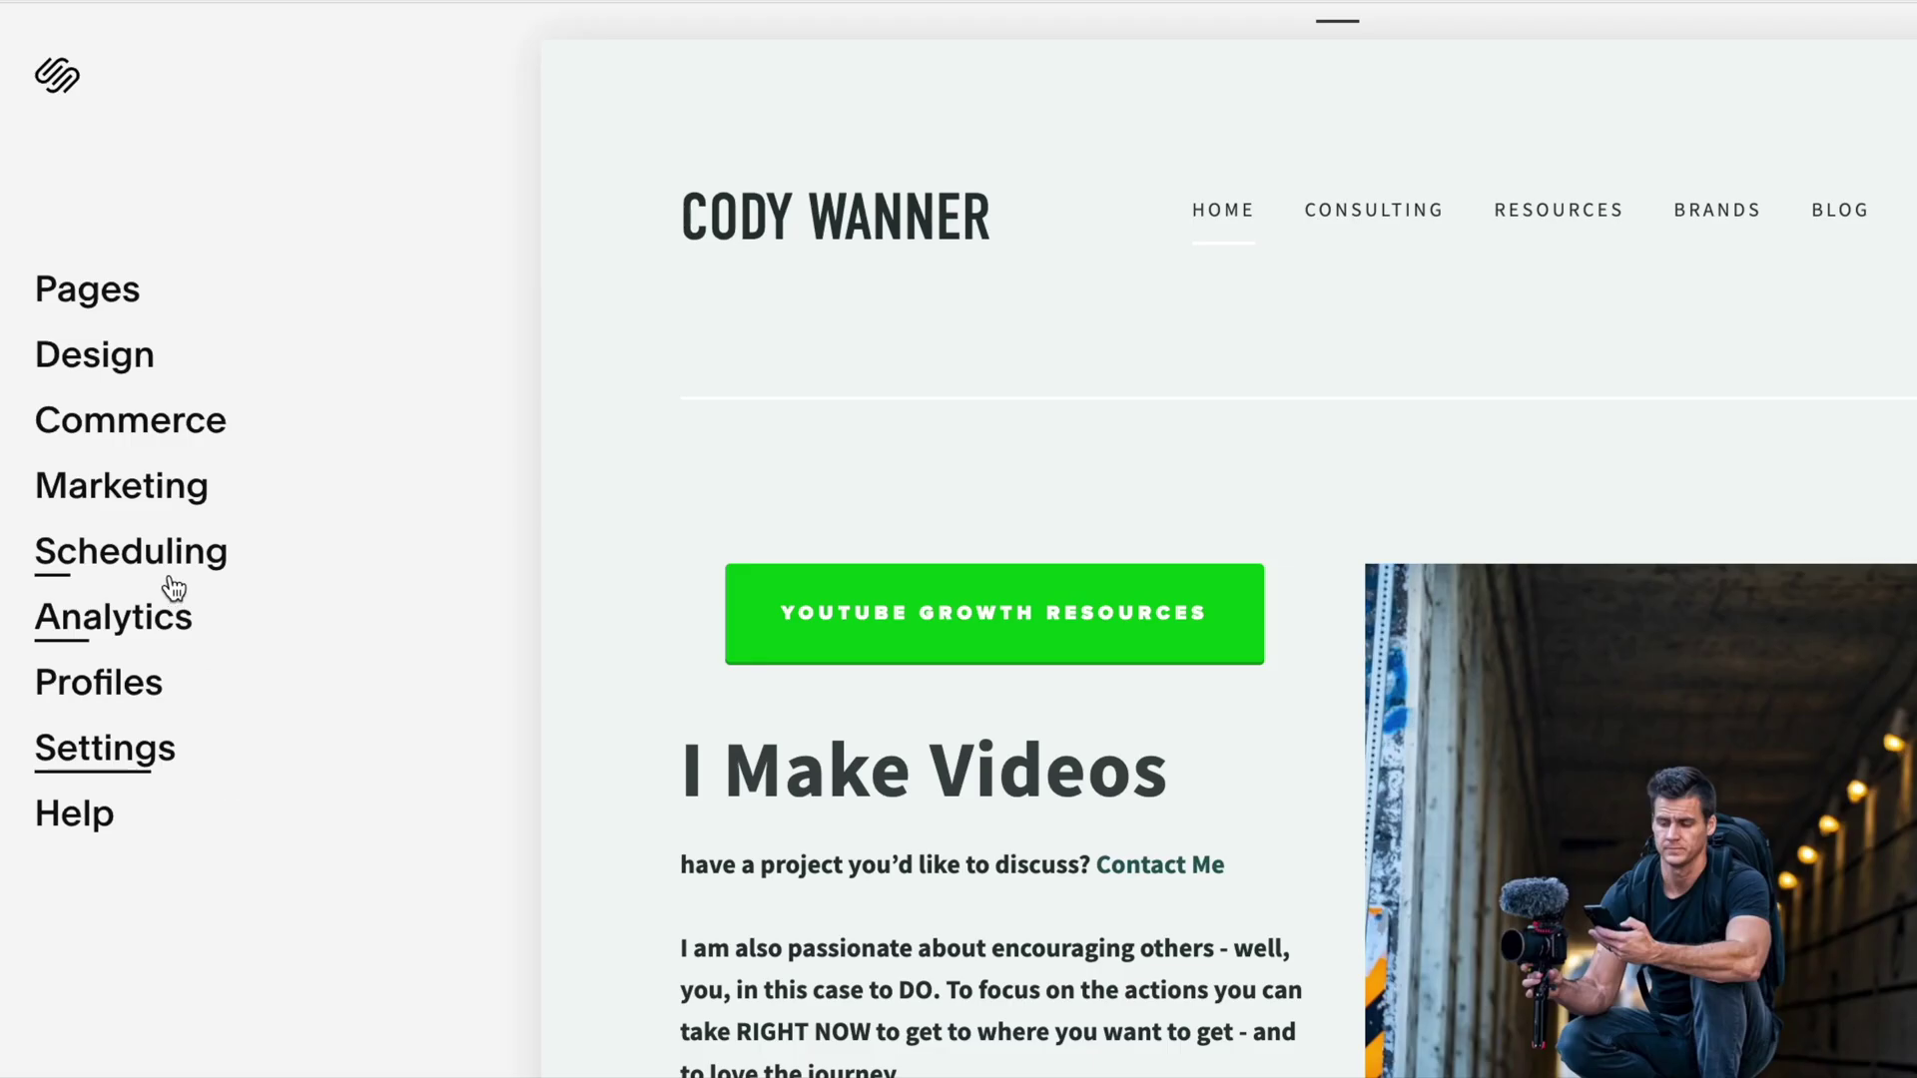
left_click(165, 565)
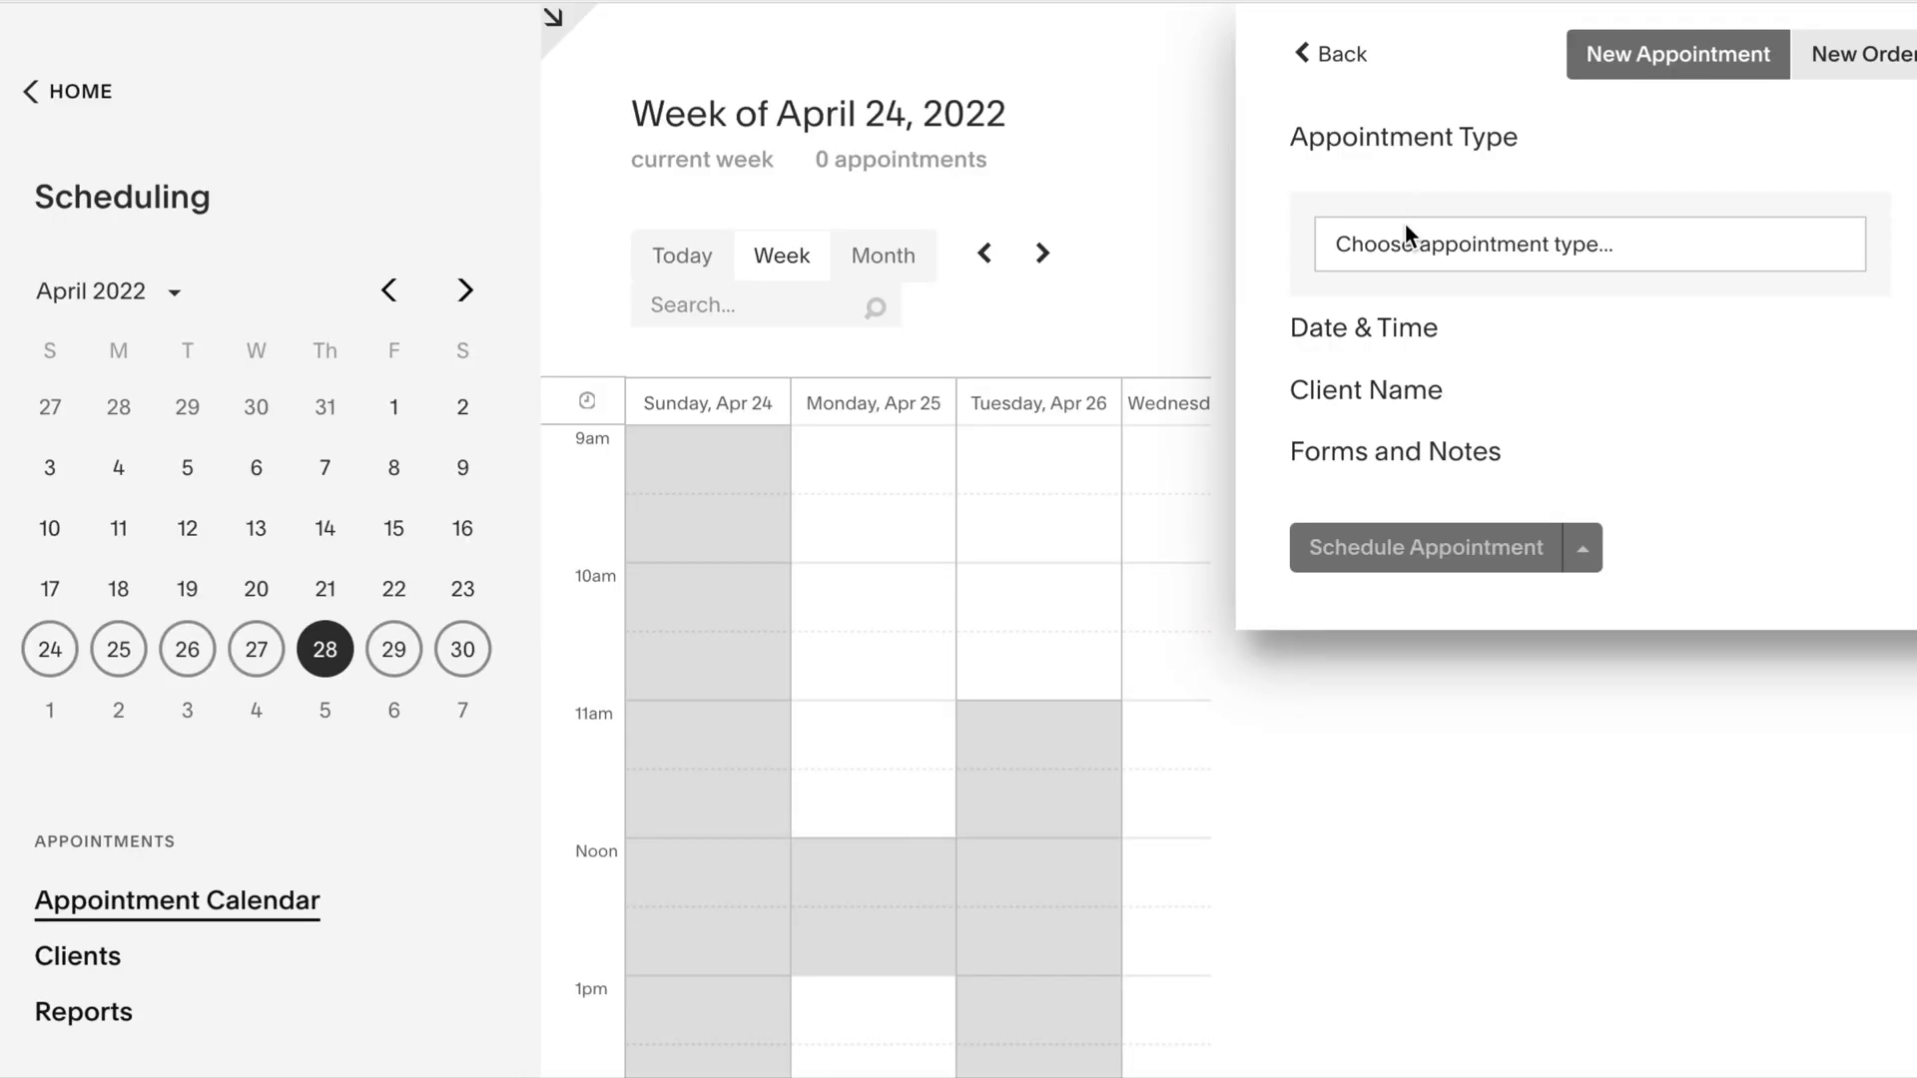
Step: Open the New Appointment type dropdown and scroll through the options
left_click(1411, 233)
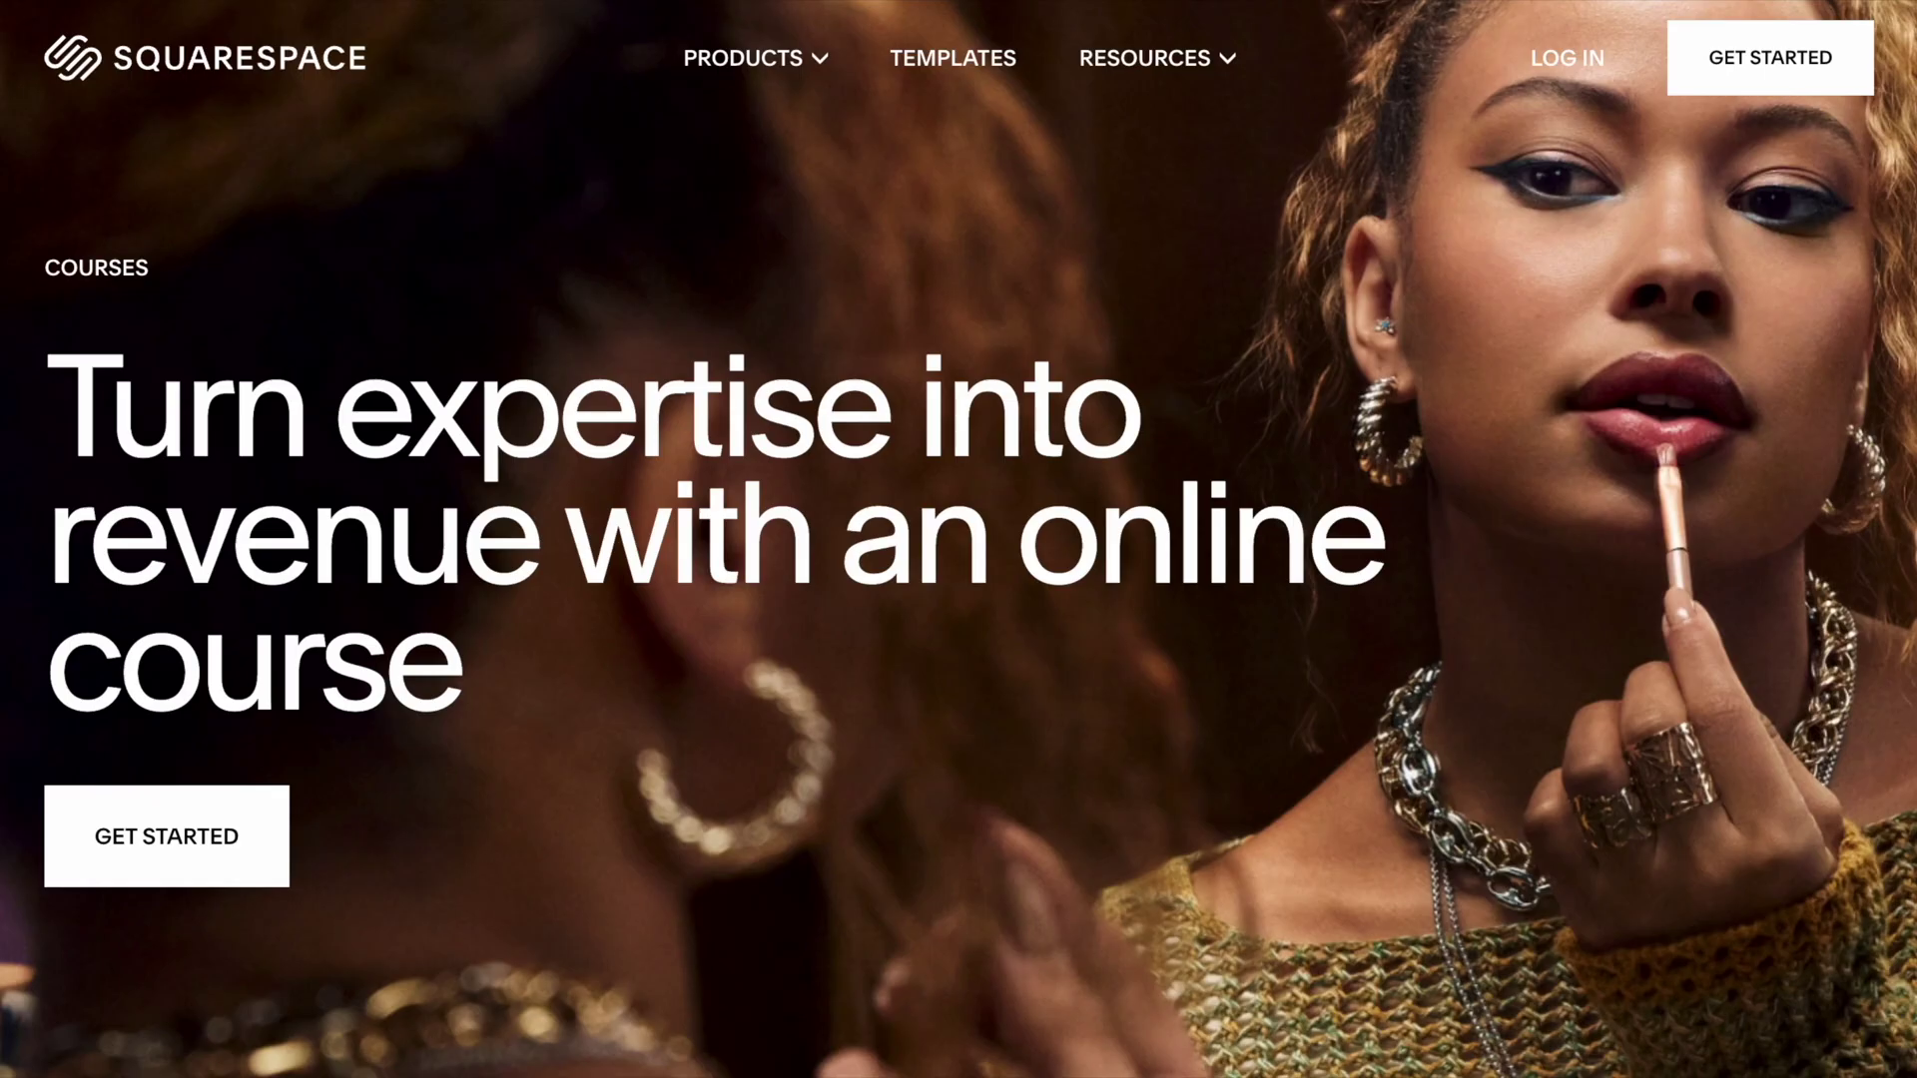
scroll(959, 539, "down", 10)
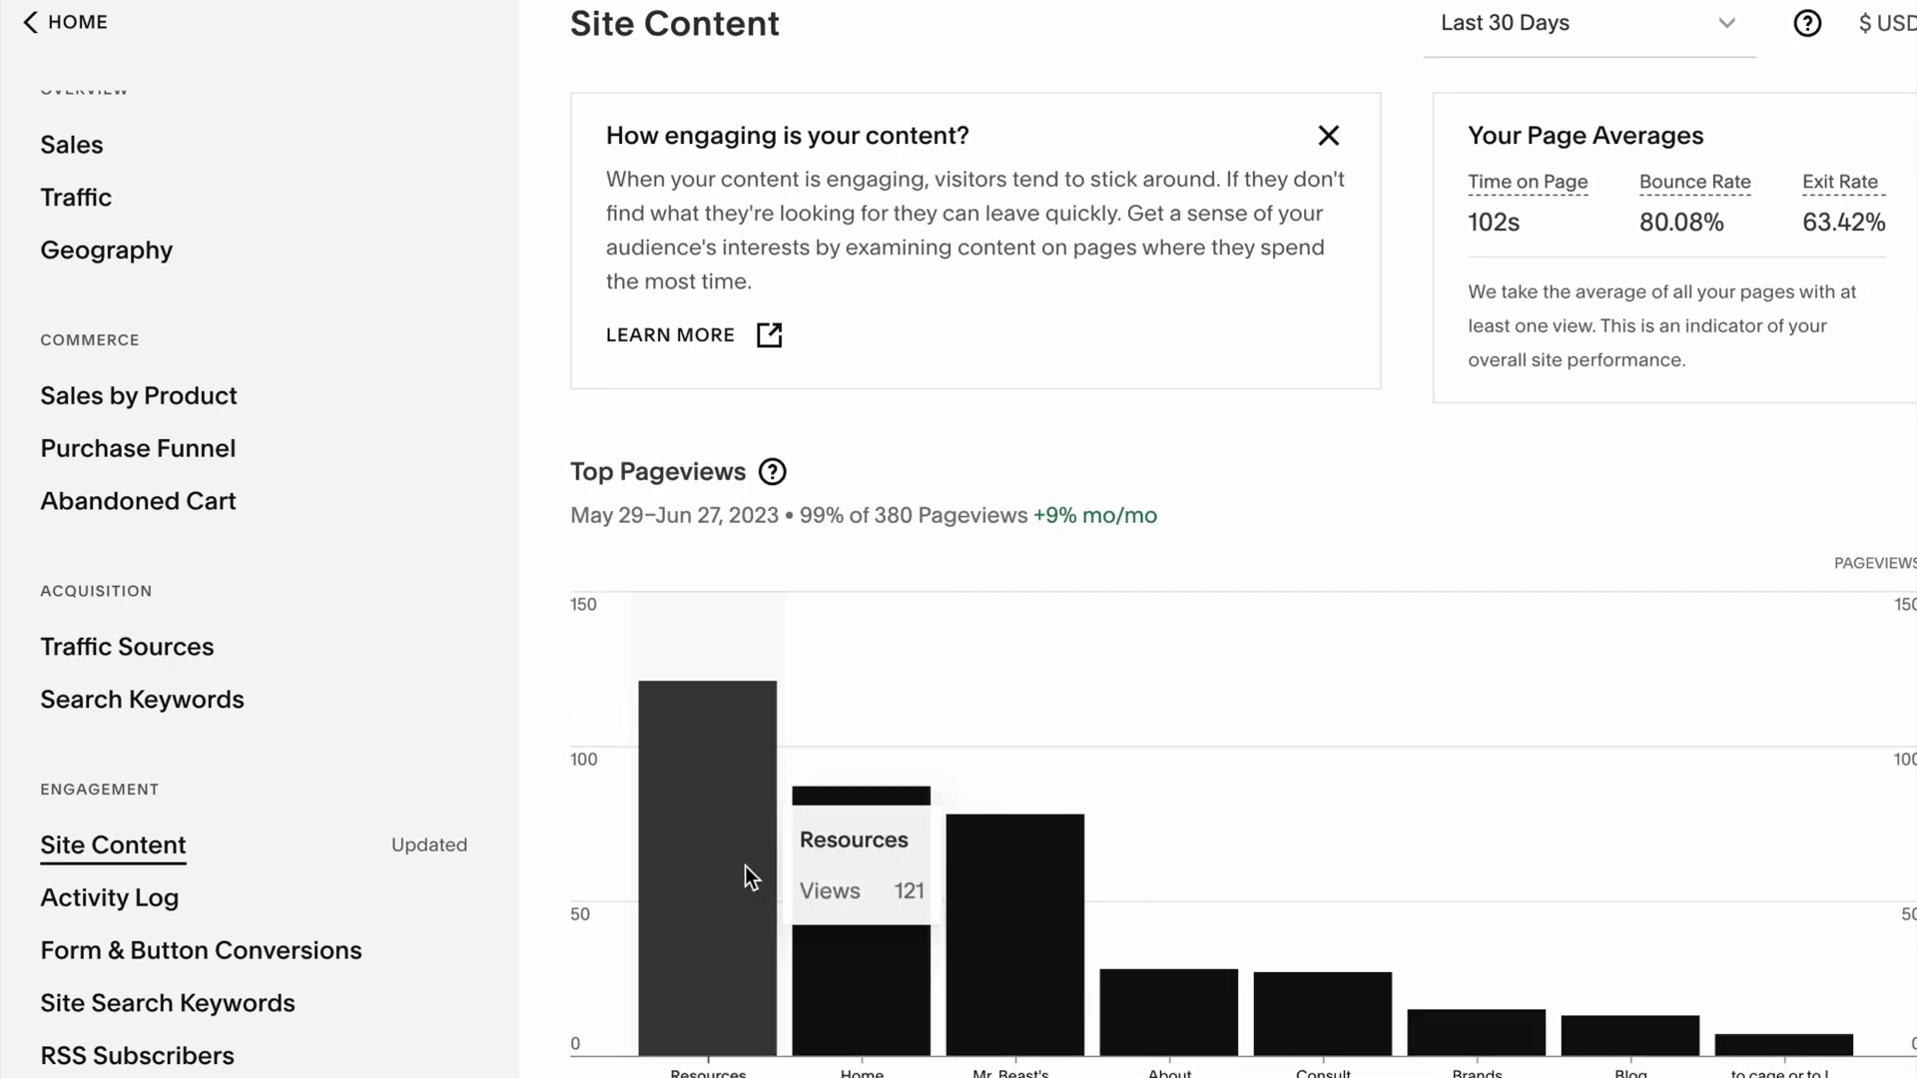
scroll(745, 866, "down", 3)
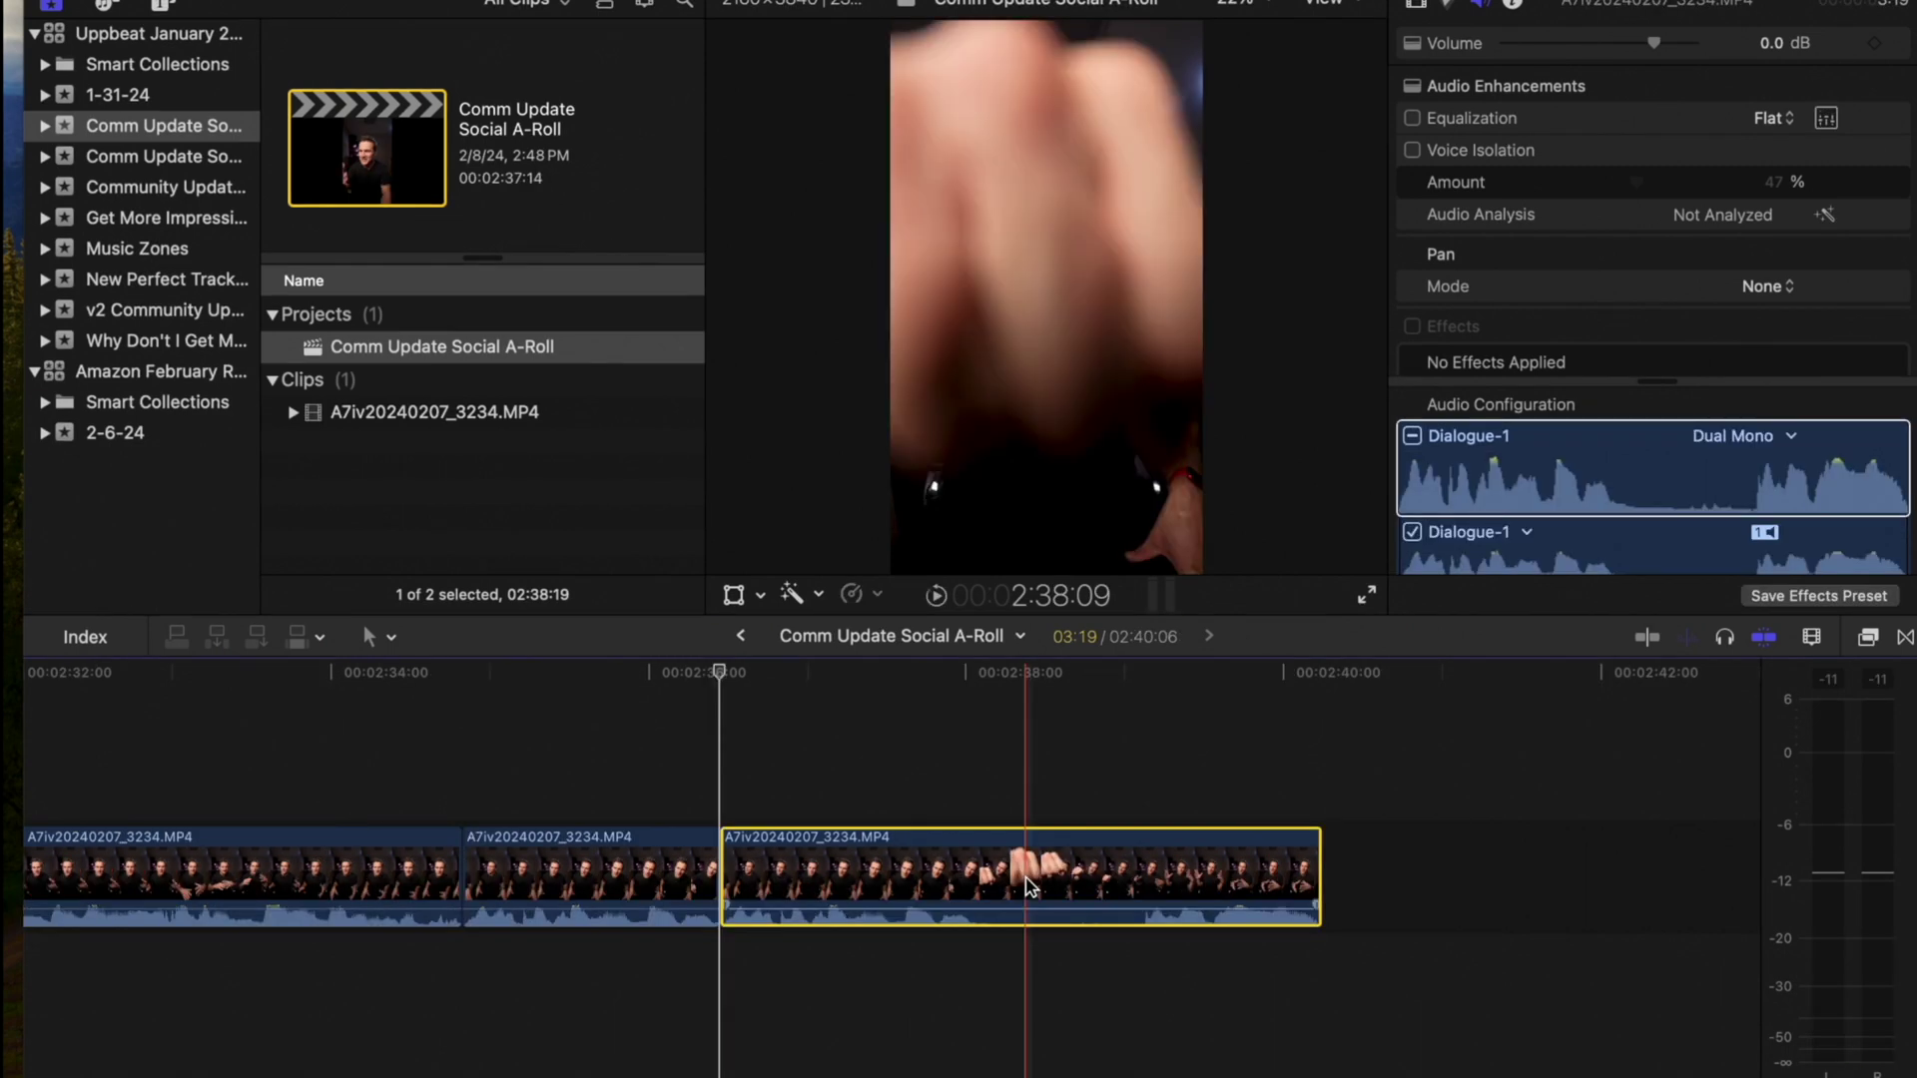
Step: Tag the reviewed clips near the timeline's end with the Effects role
key("6")
scroll(663, 795, "left", 5)
key("space")
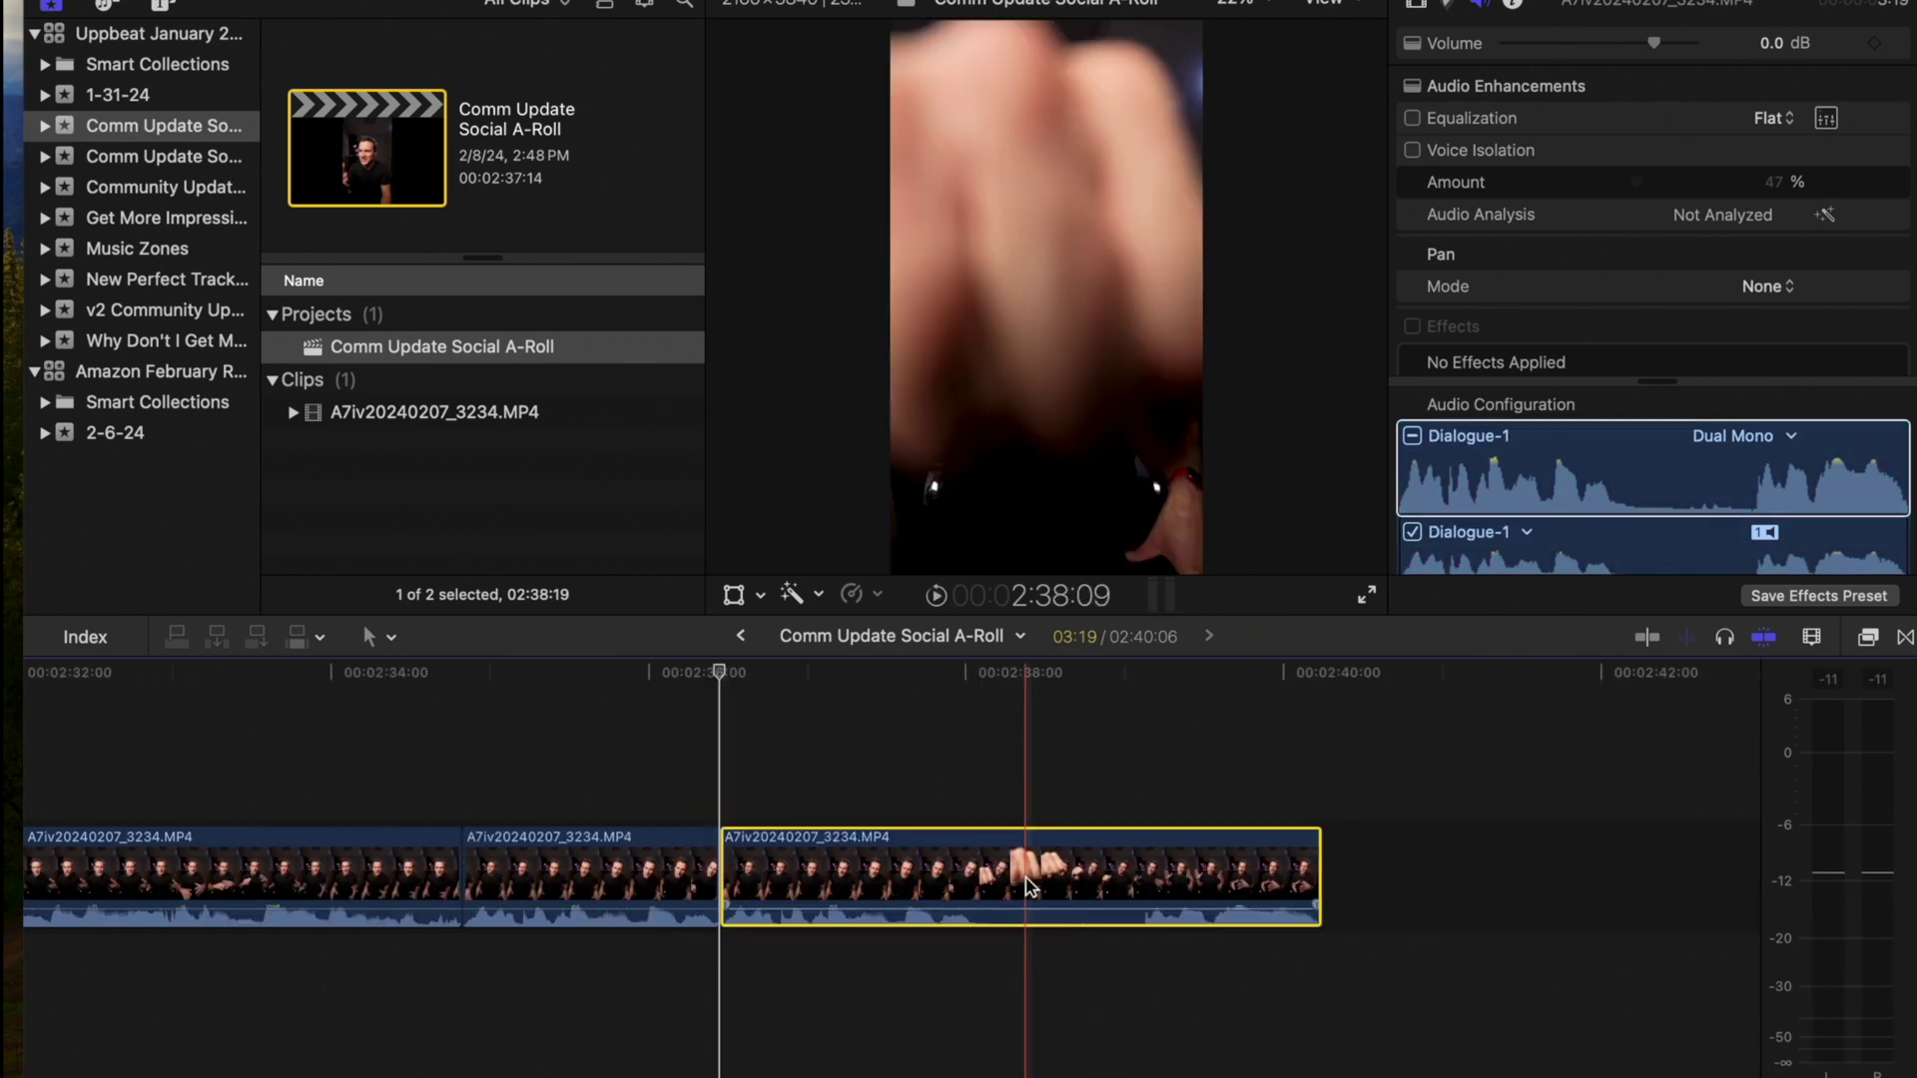
key("6")
scroll(669, 799, "left", 5)
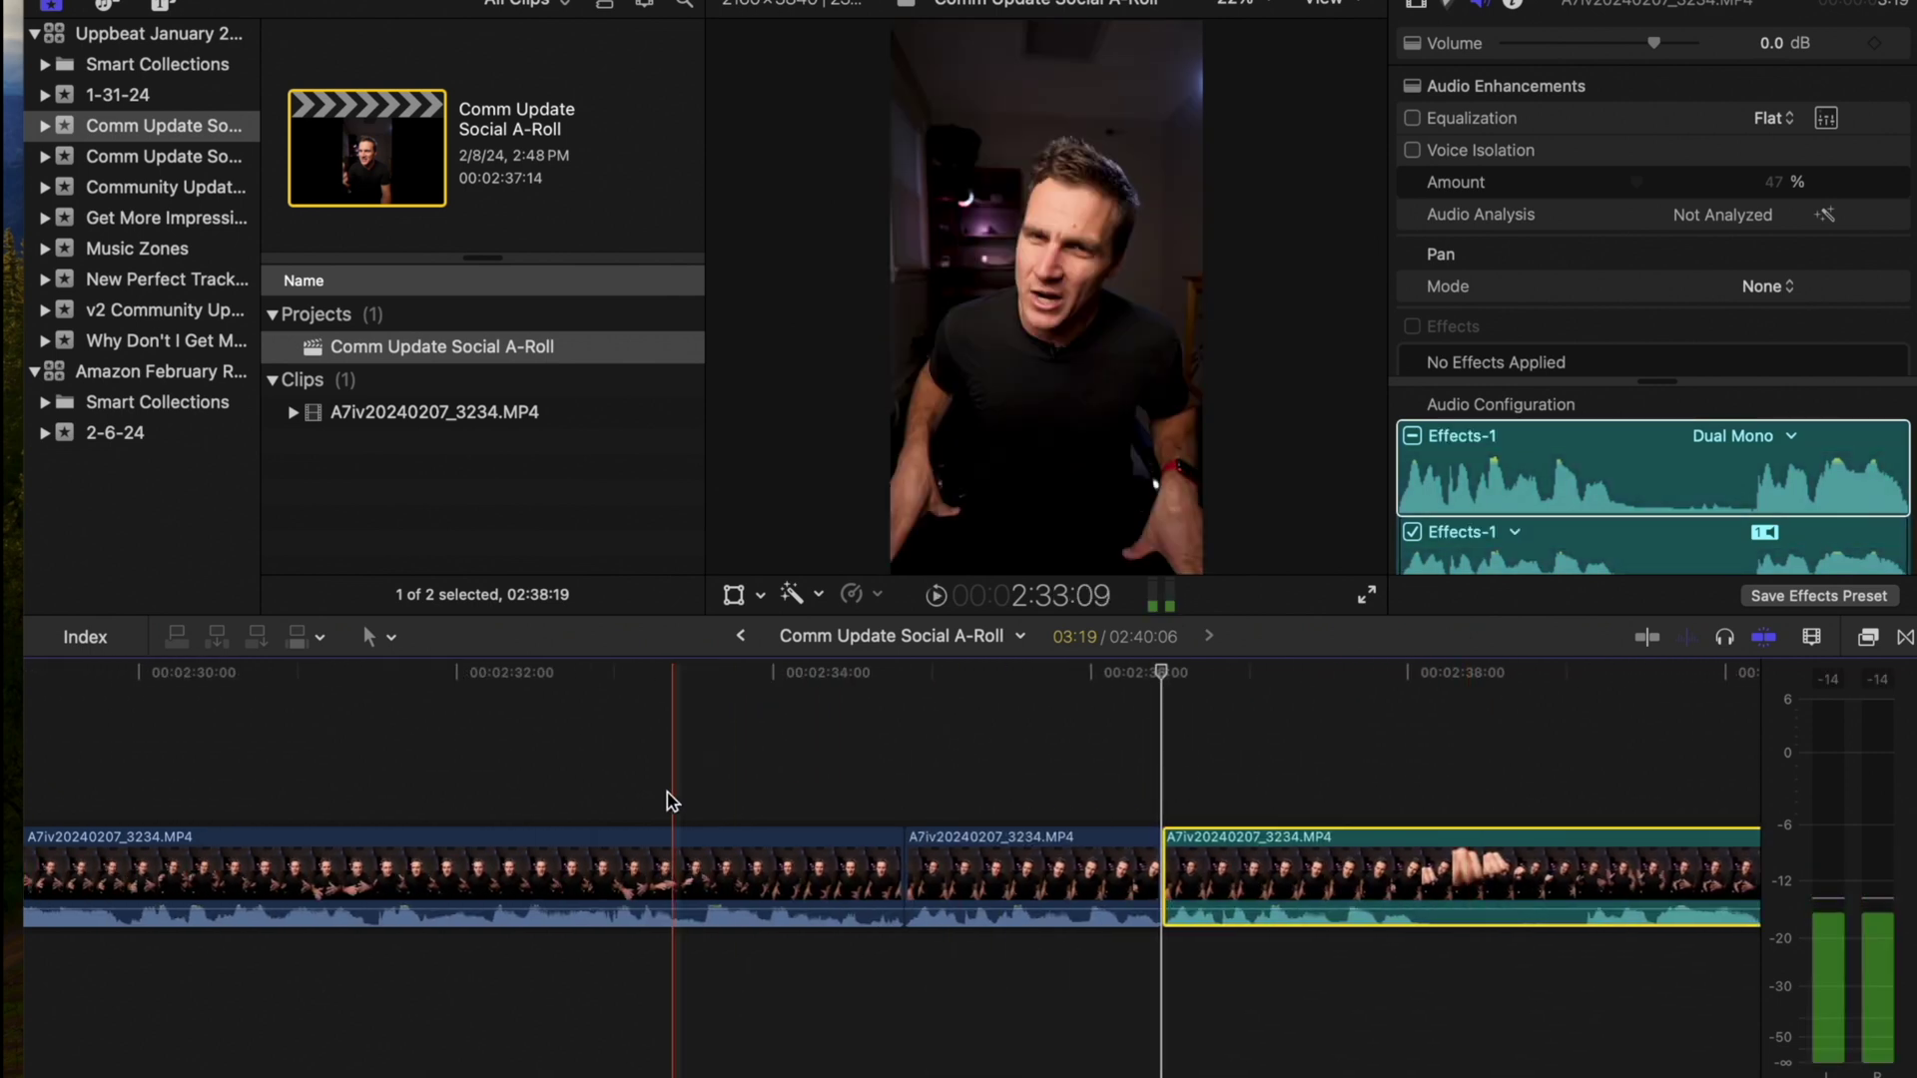
key("space")
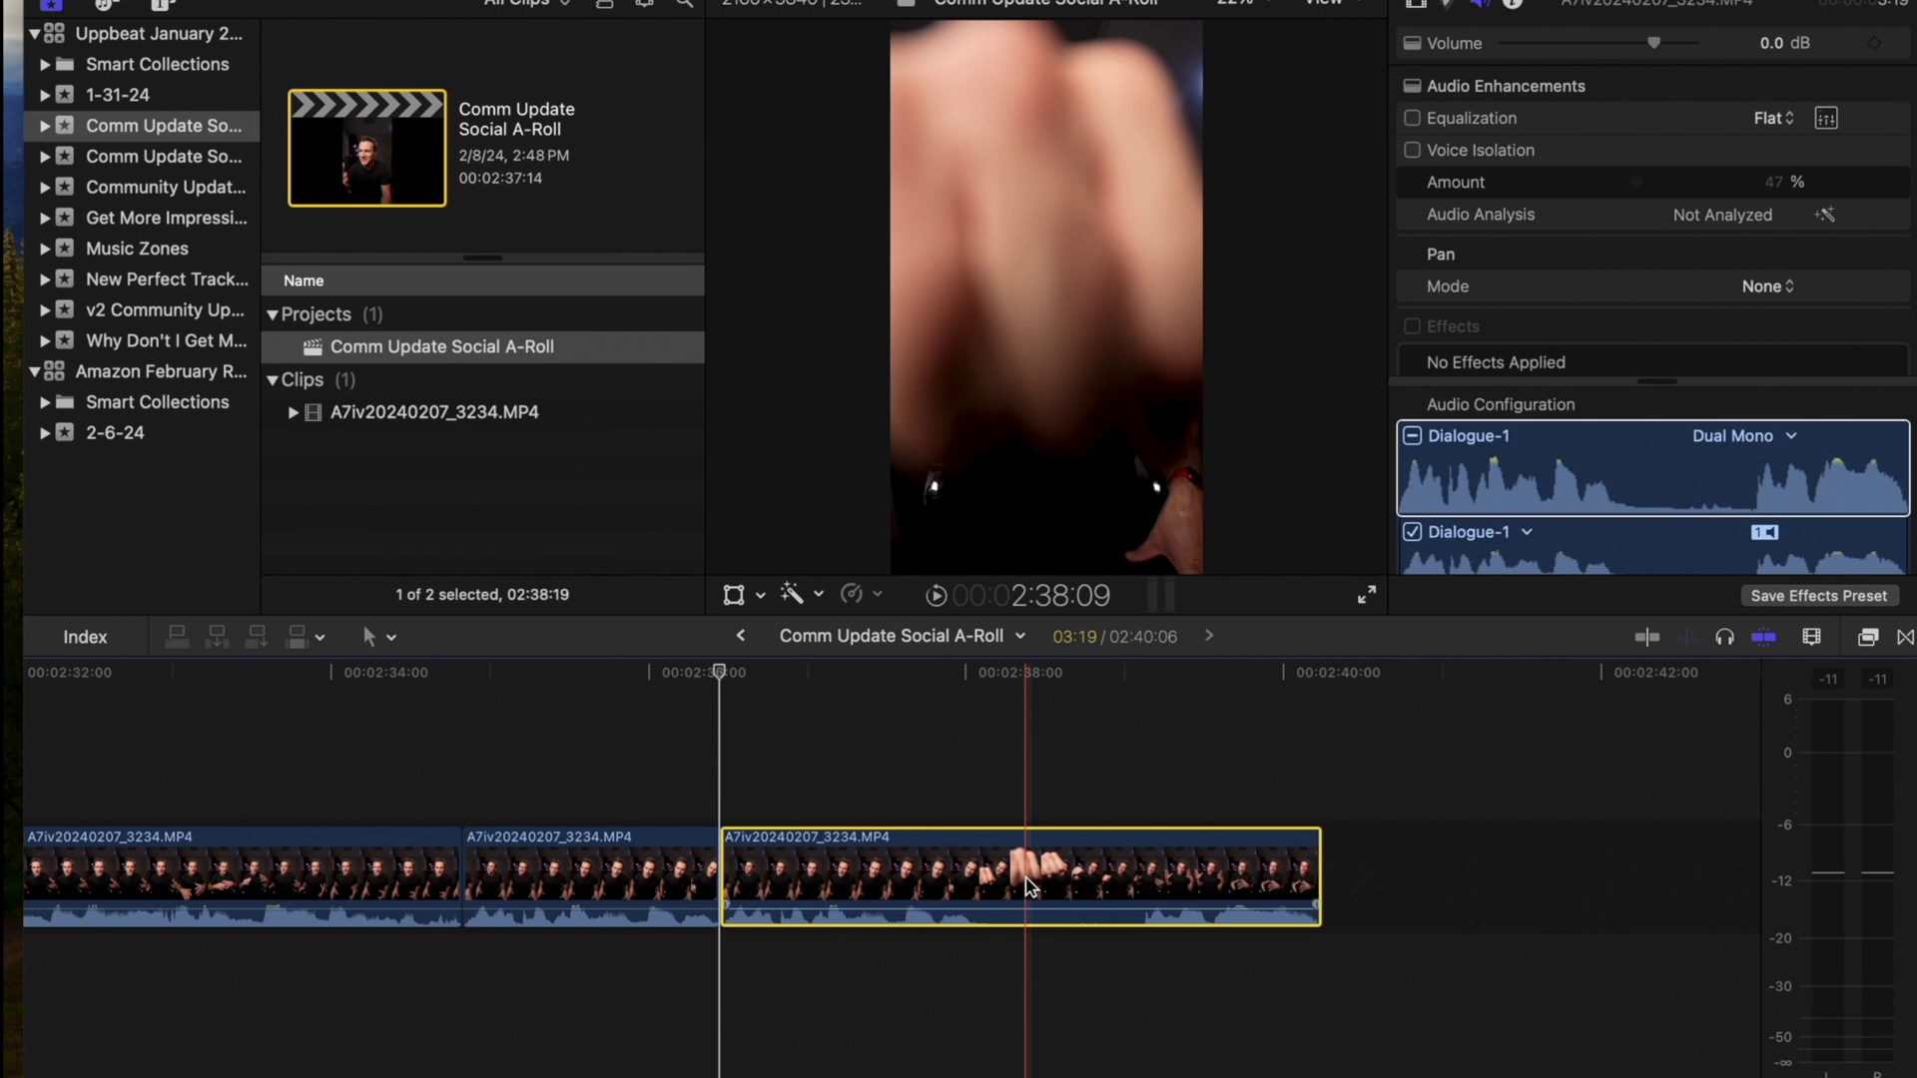
key("6")
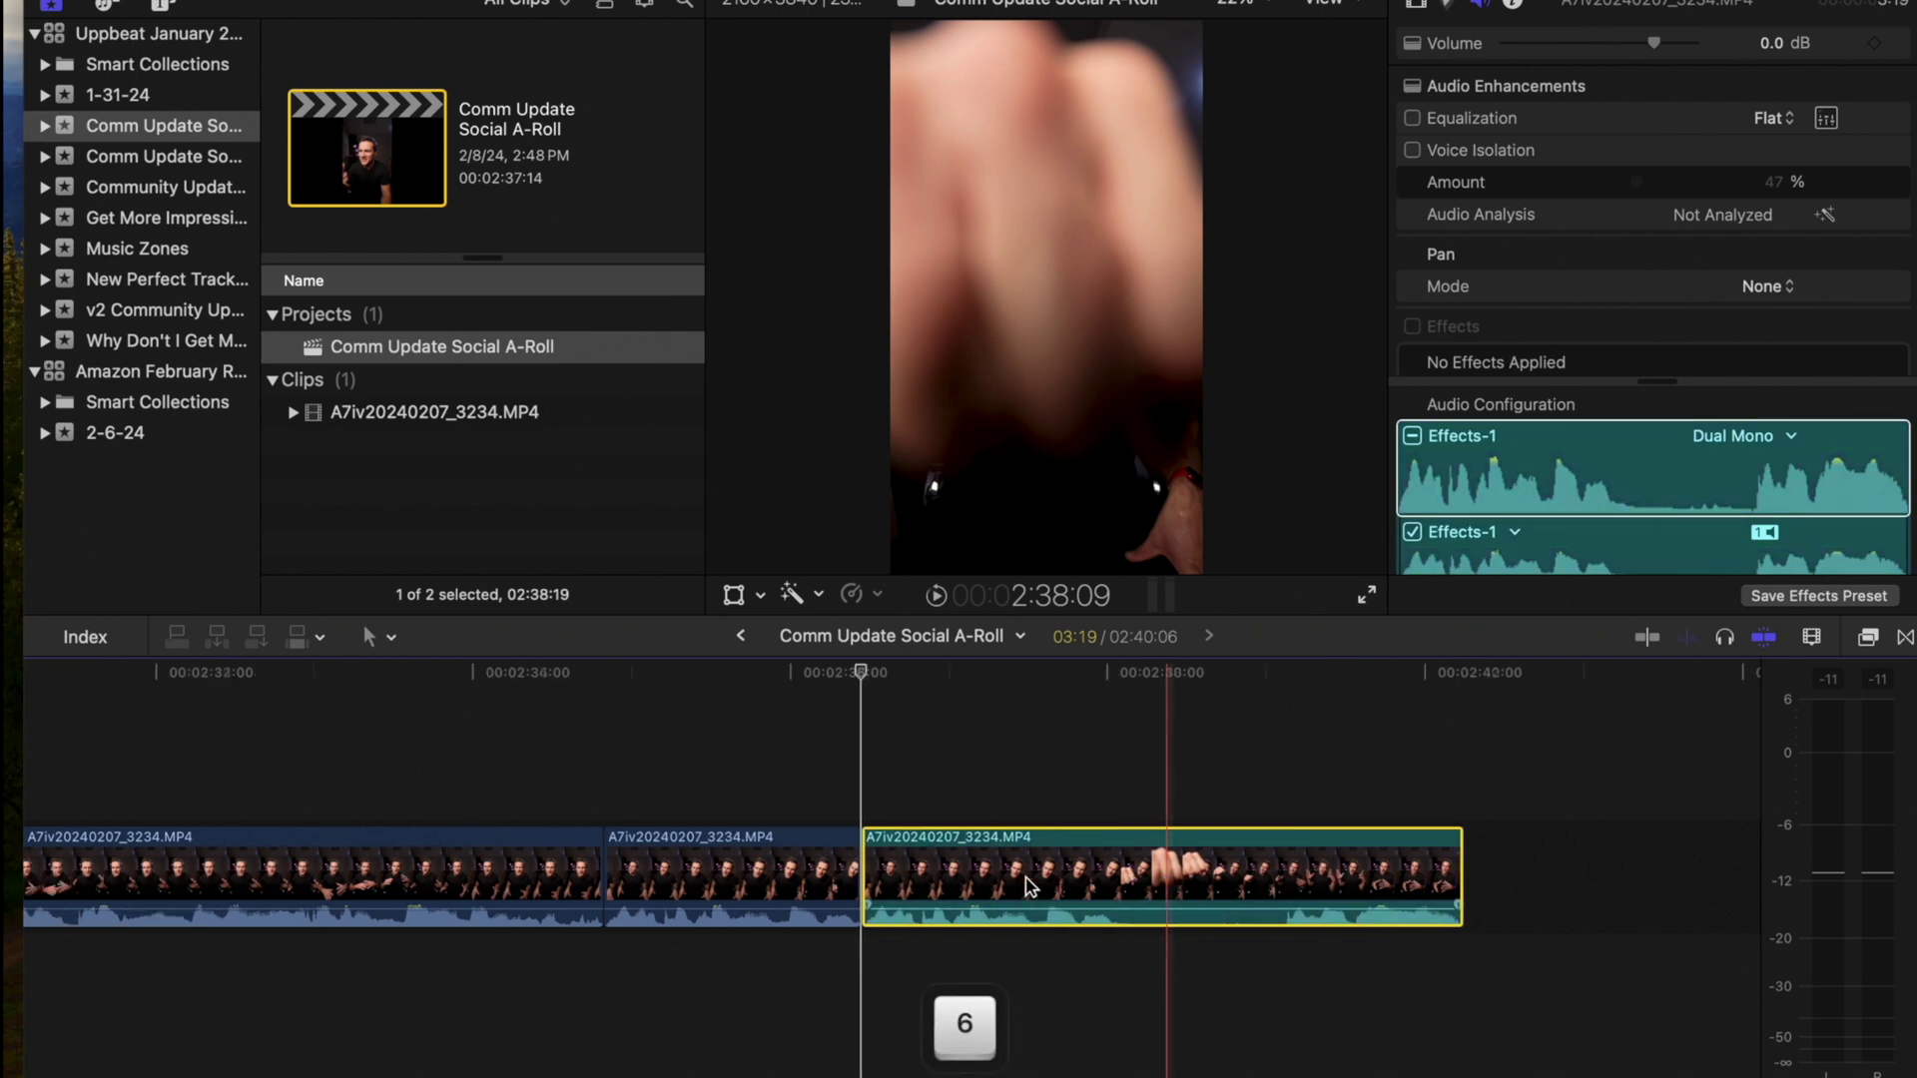
scroll(941, 809, "left", 5)
key("space")
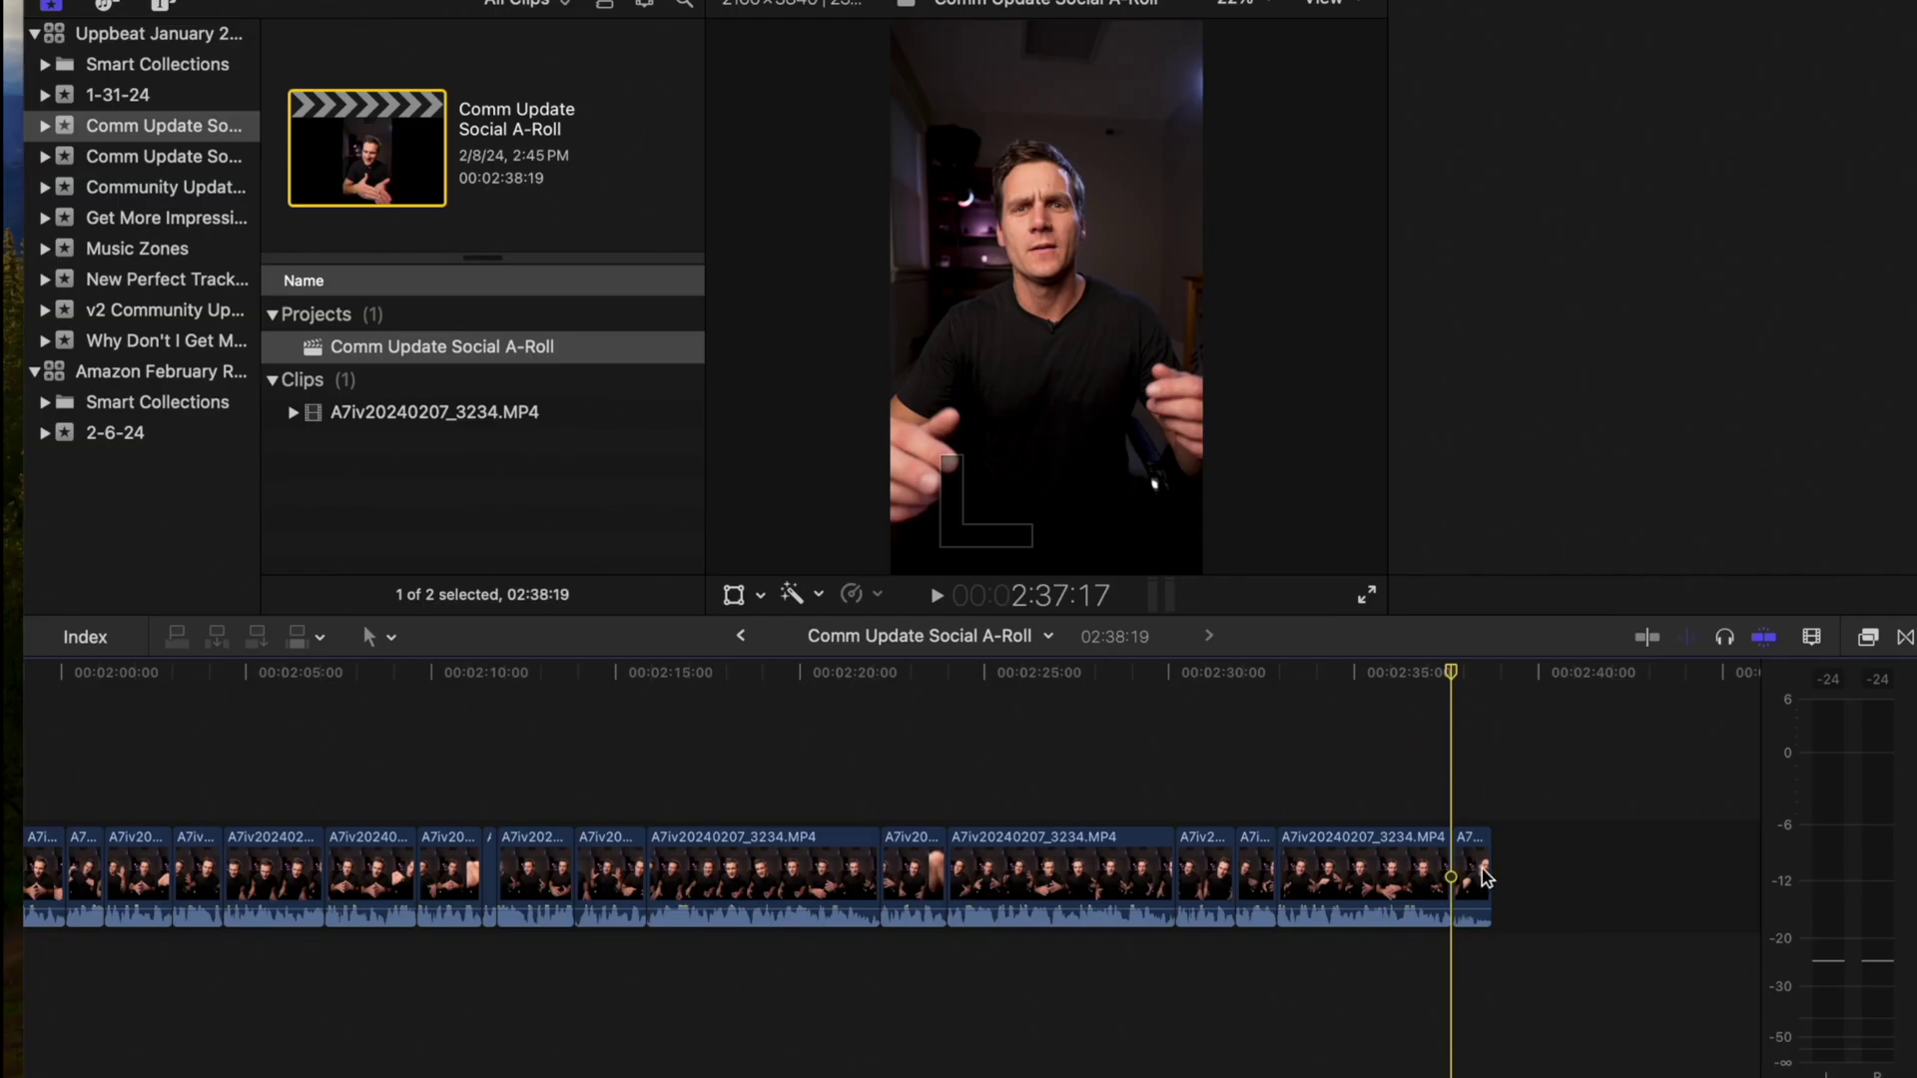
Step: Delete the short clip at the end of the timeline and replay the final clips
left_click(1468, 873)
key("BackSpace")
key("space")
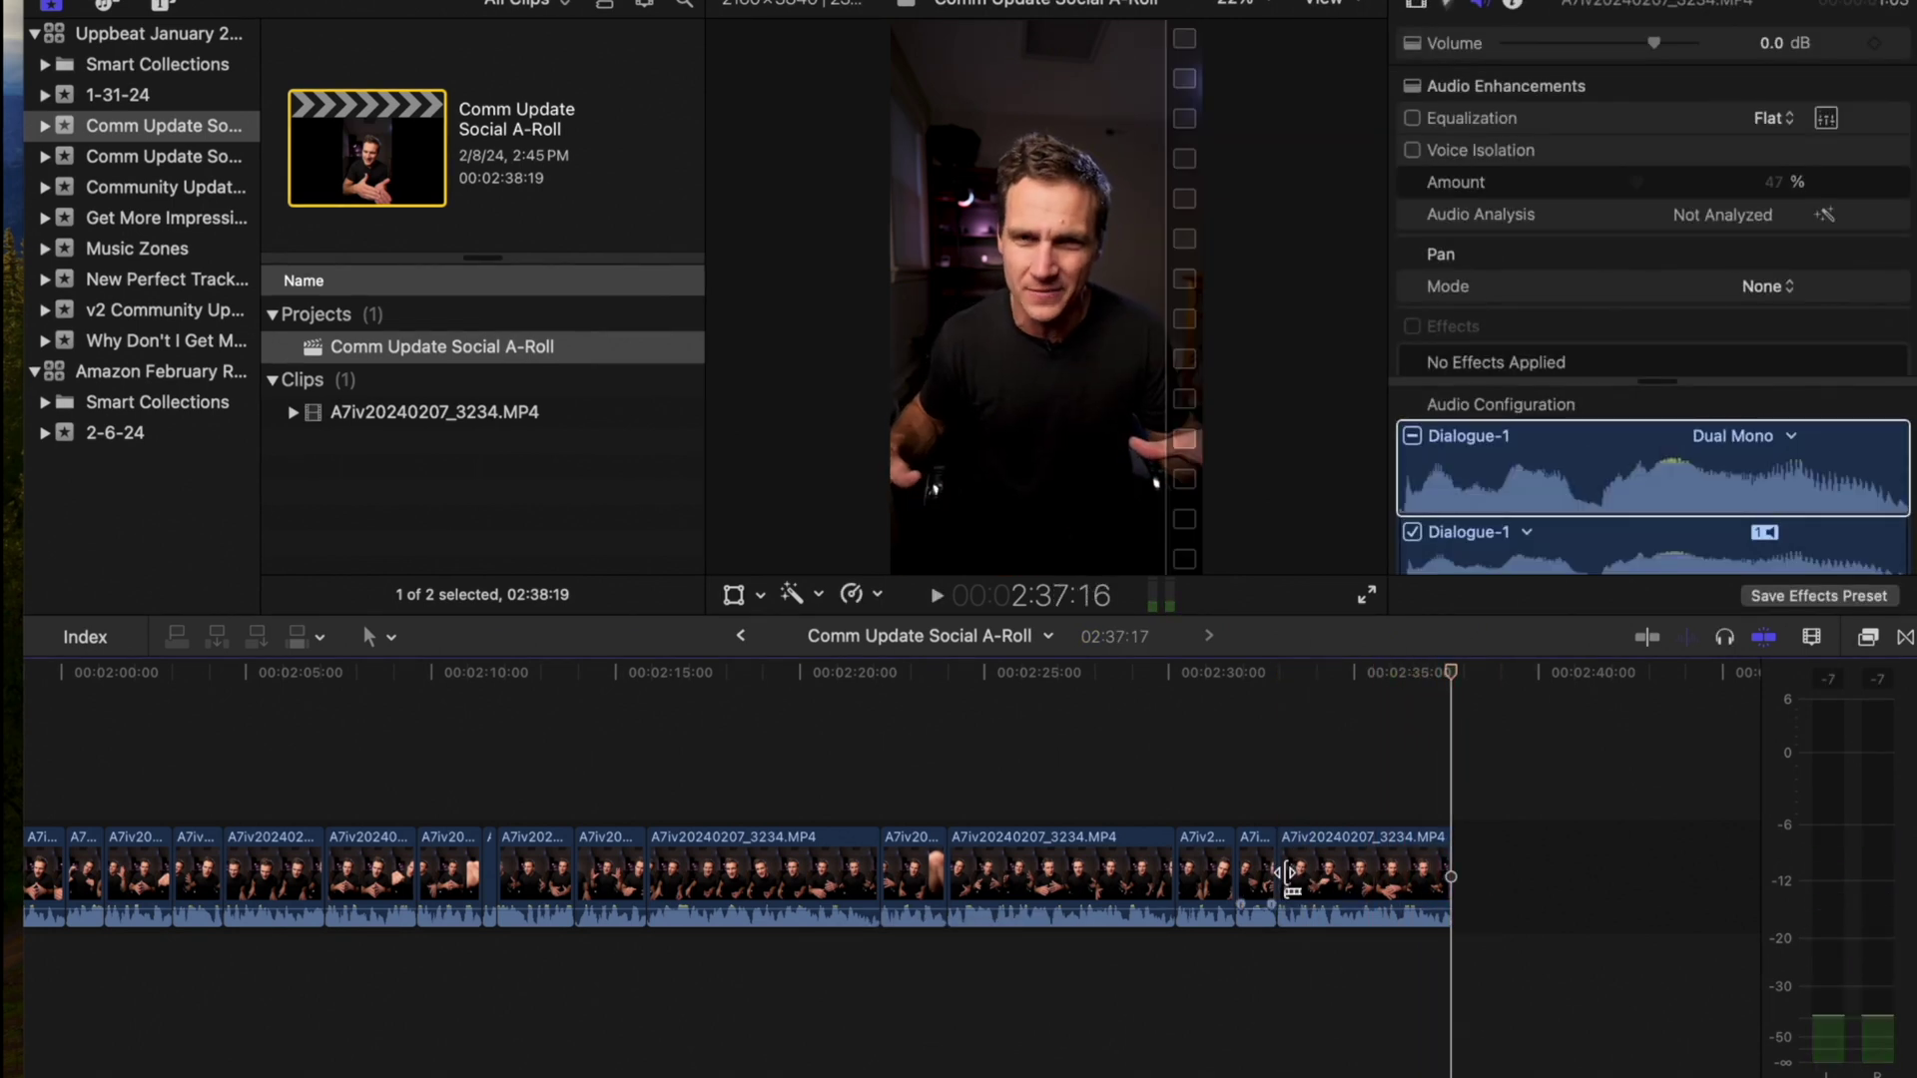
key("space")
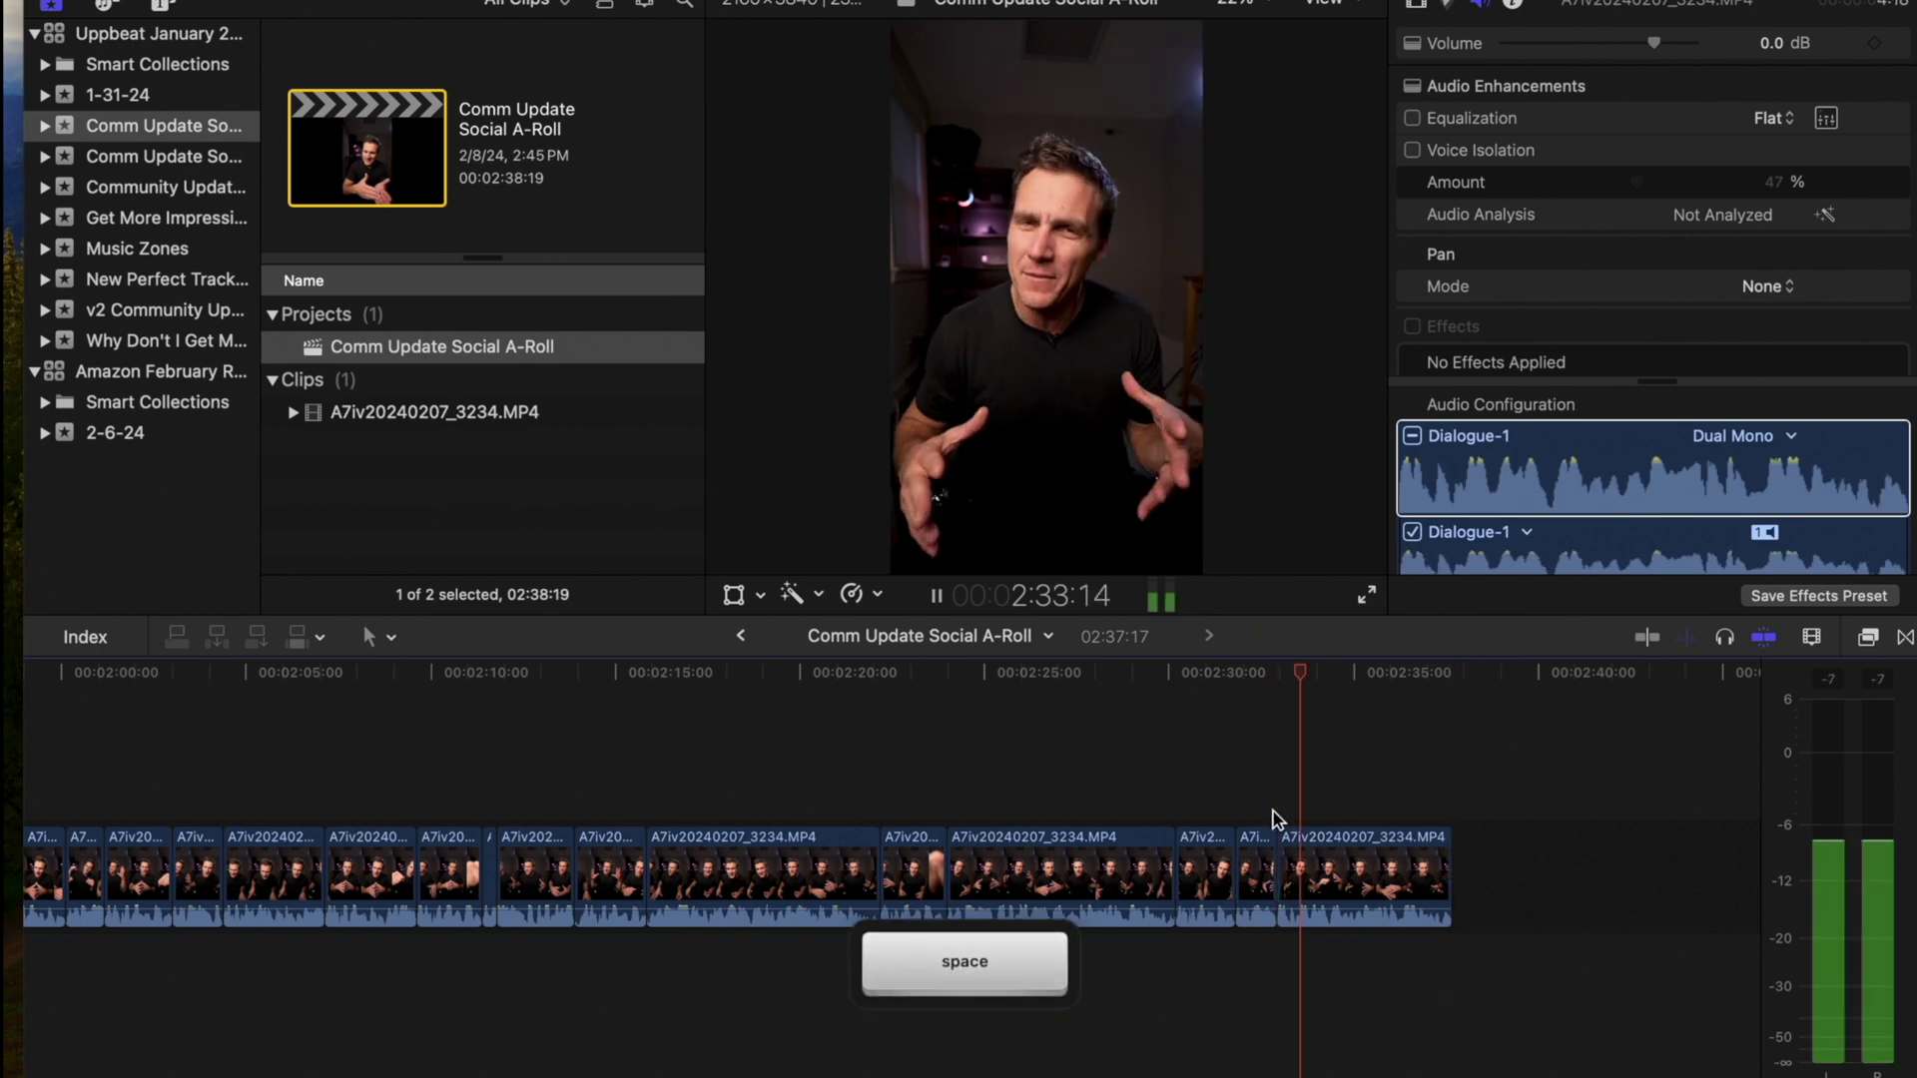
Step: Trim the last clip's start one frame past the cut point and tag Effects
key("space")
key("super+equal")
key("Right")
key("alt+bracketleft")
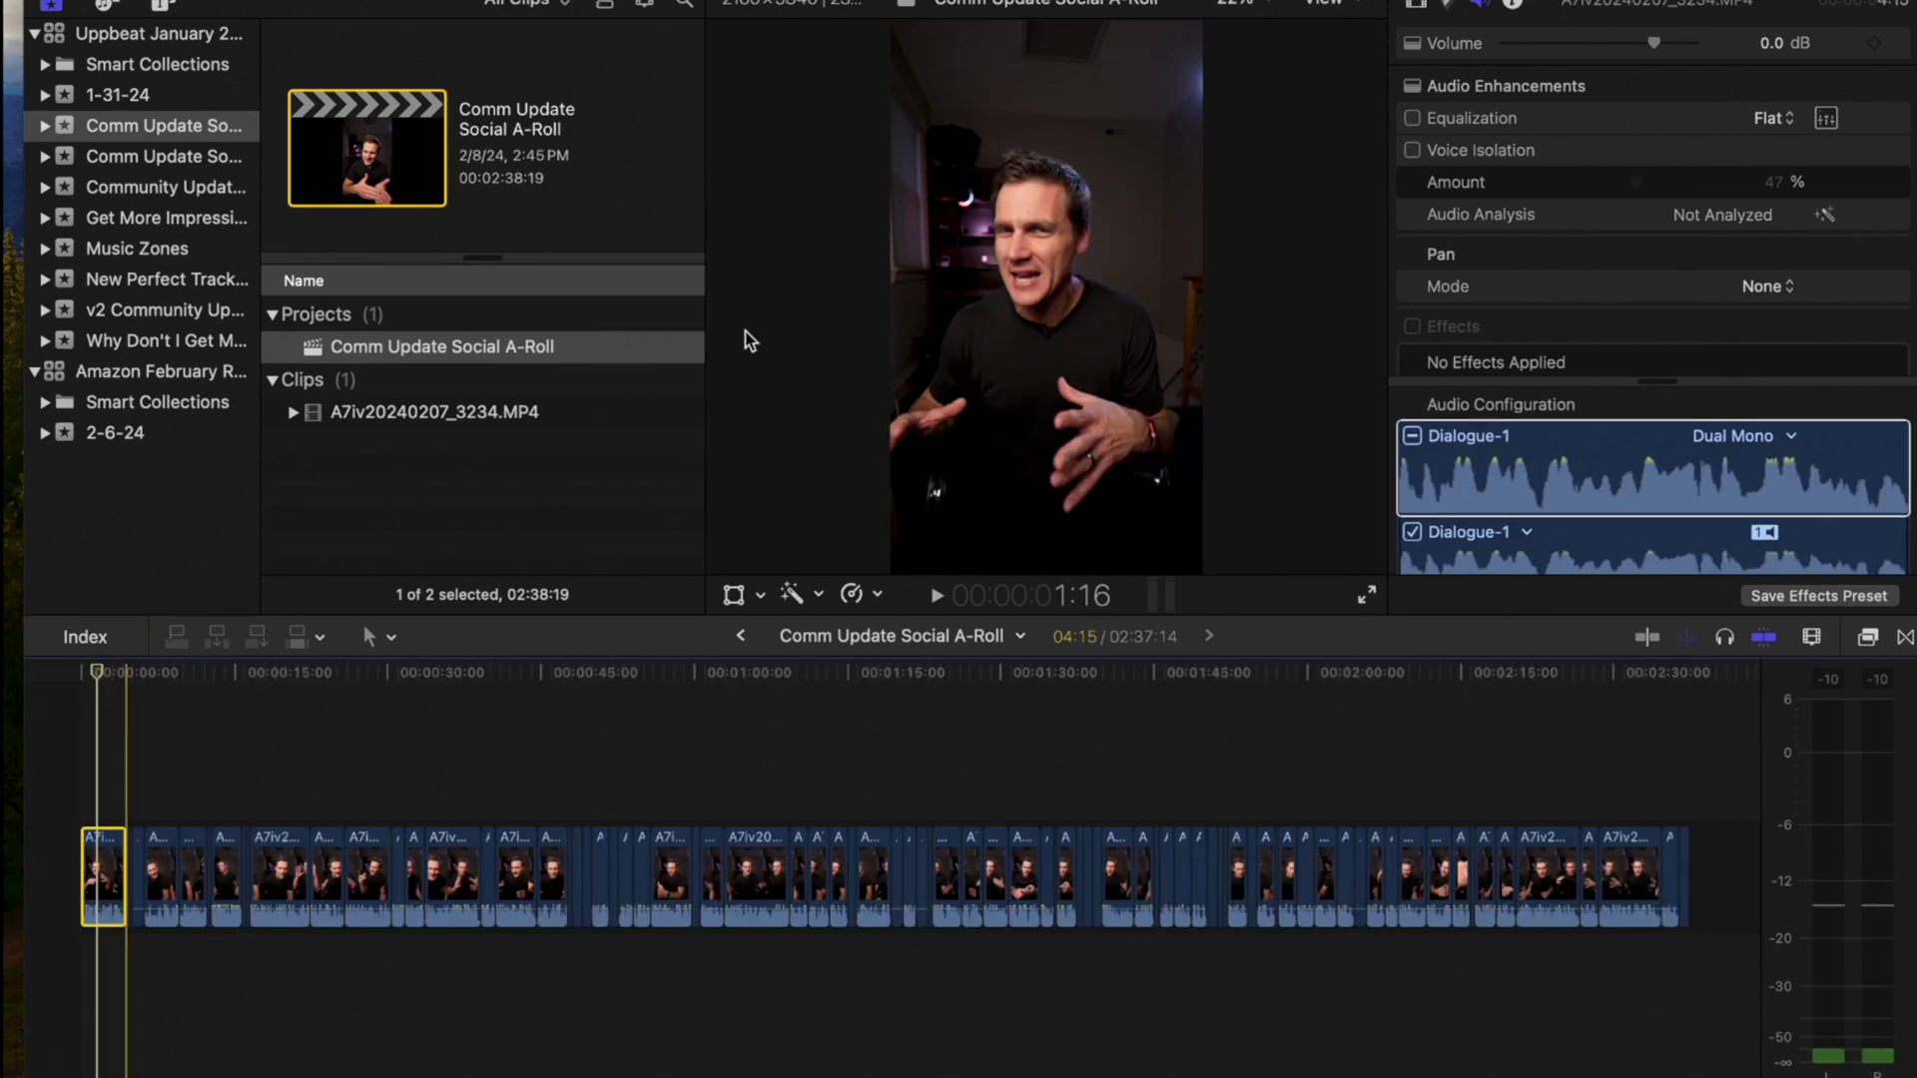
key("6")
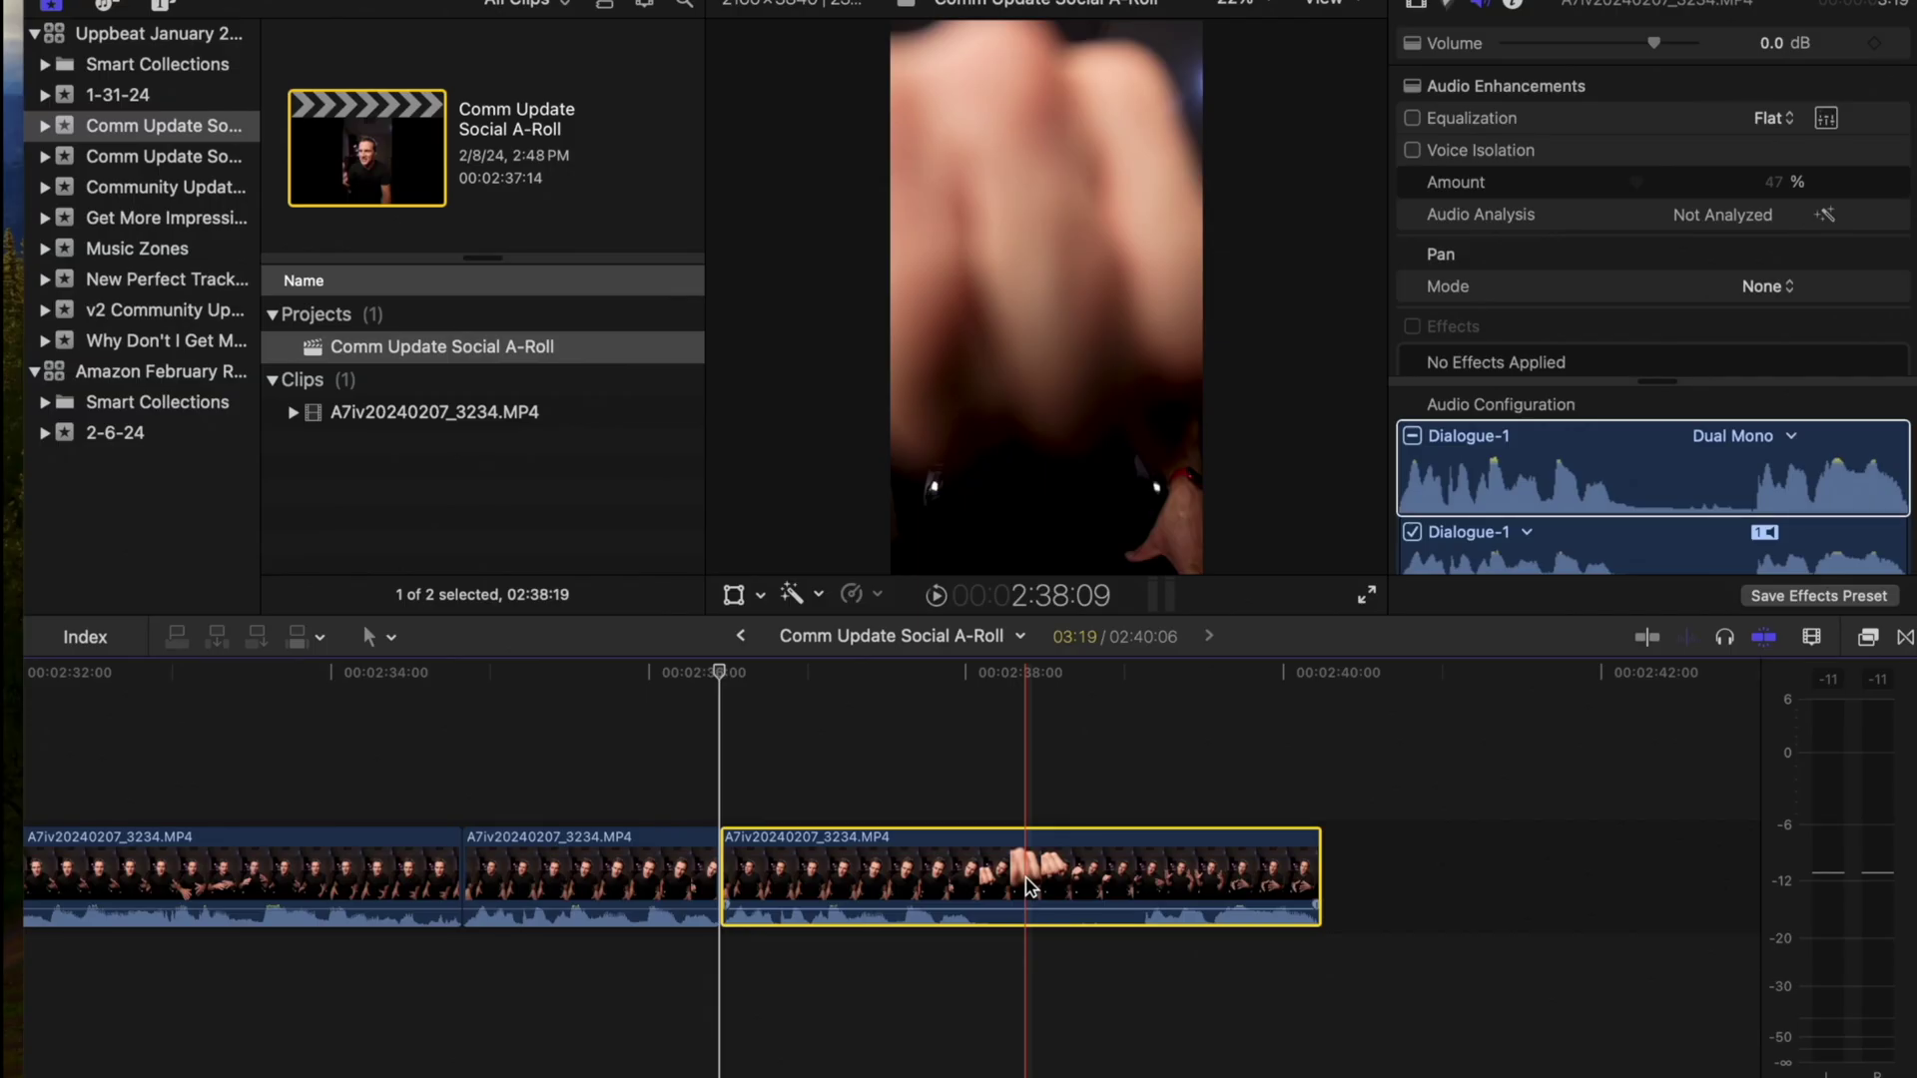
Step: Tag the closing clip as Effects, then select and delete the block of clips before it
key("6")
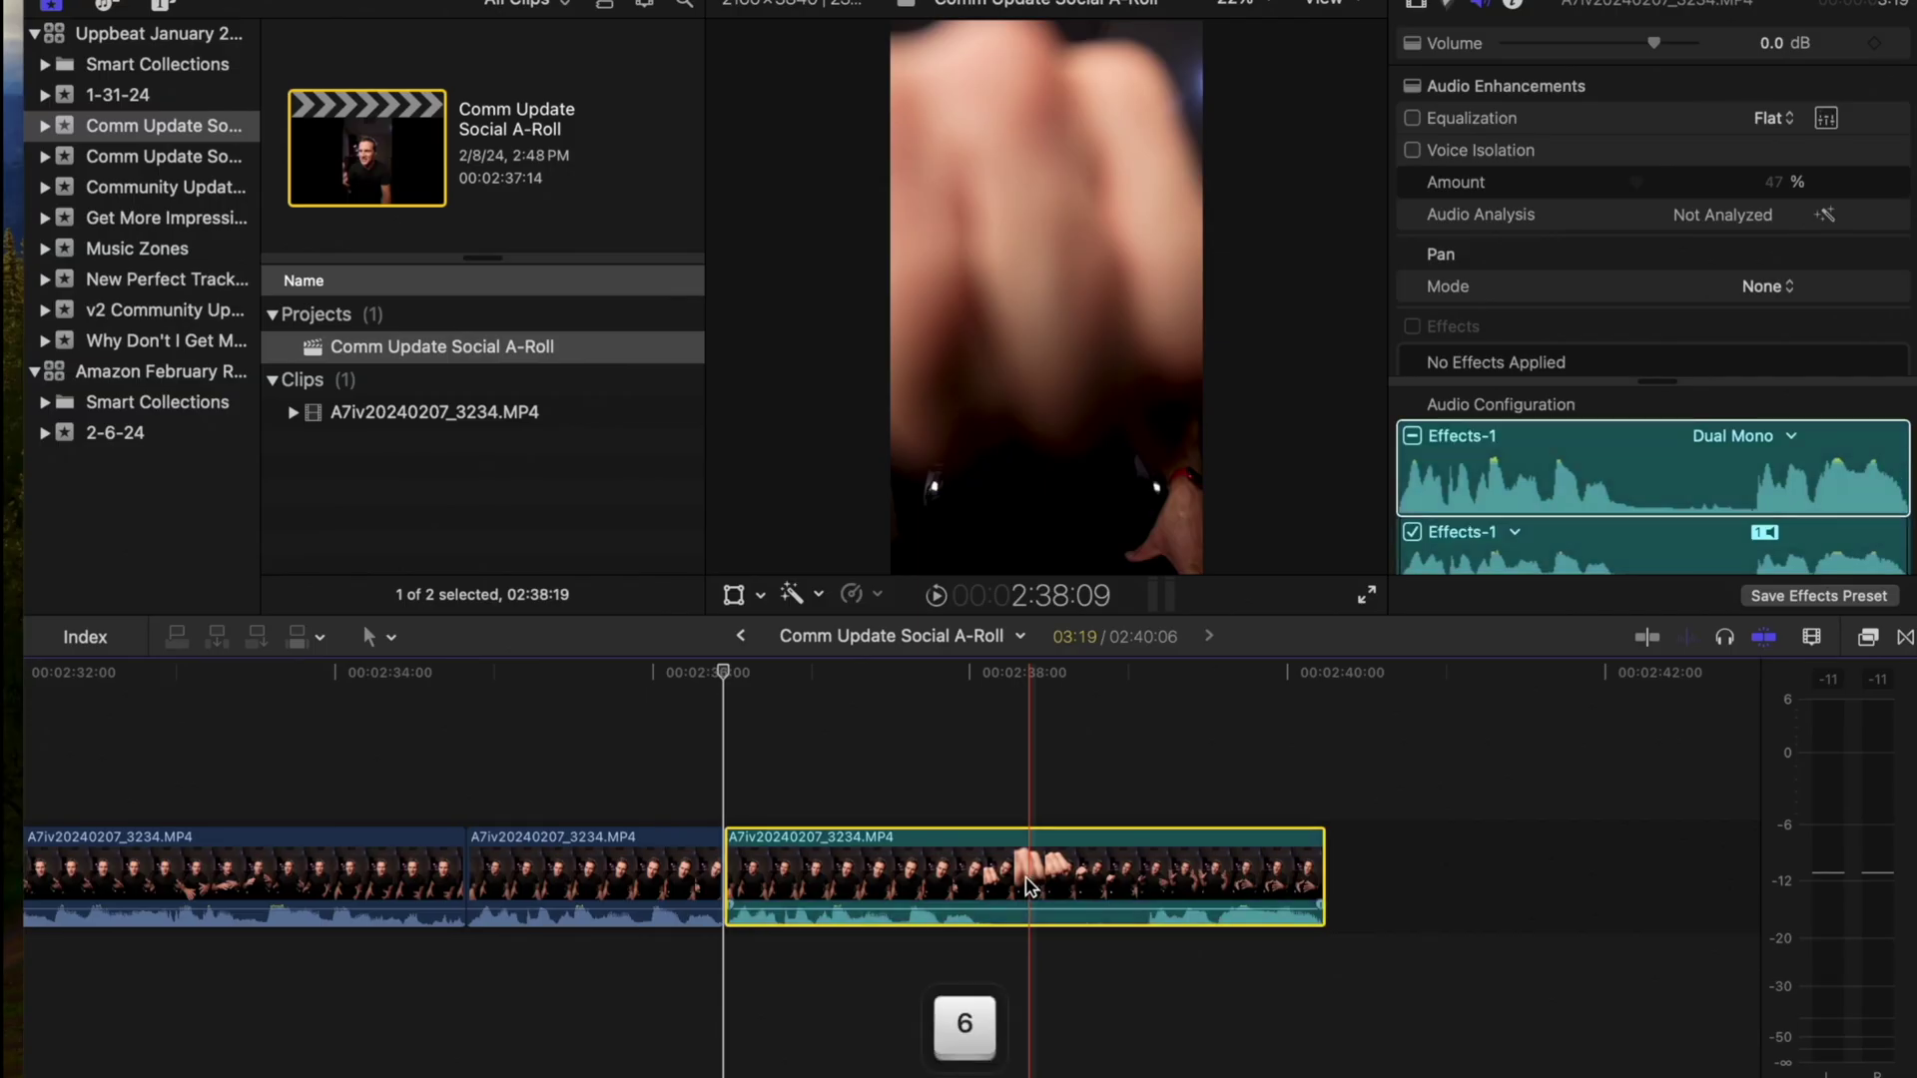
scroll(1026, 883, "left", 5)
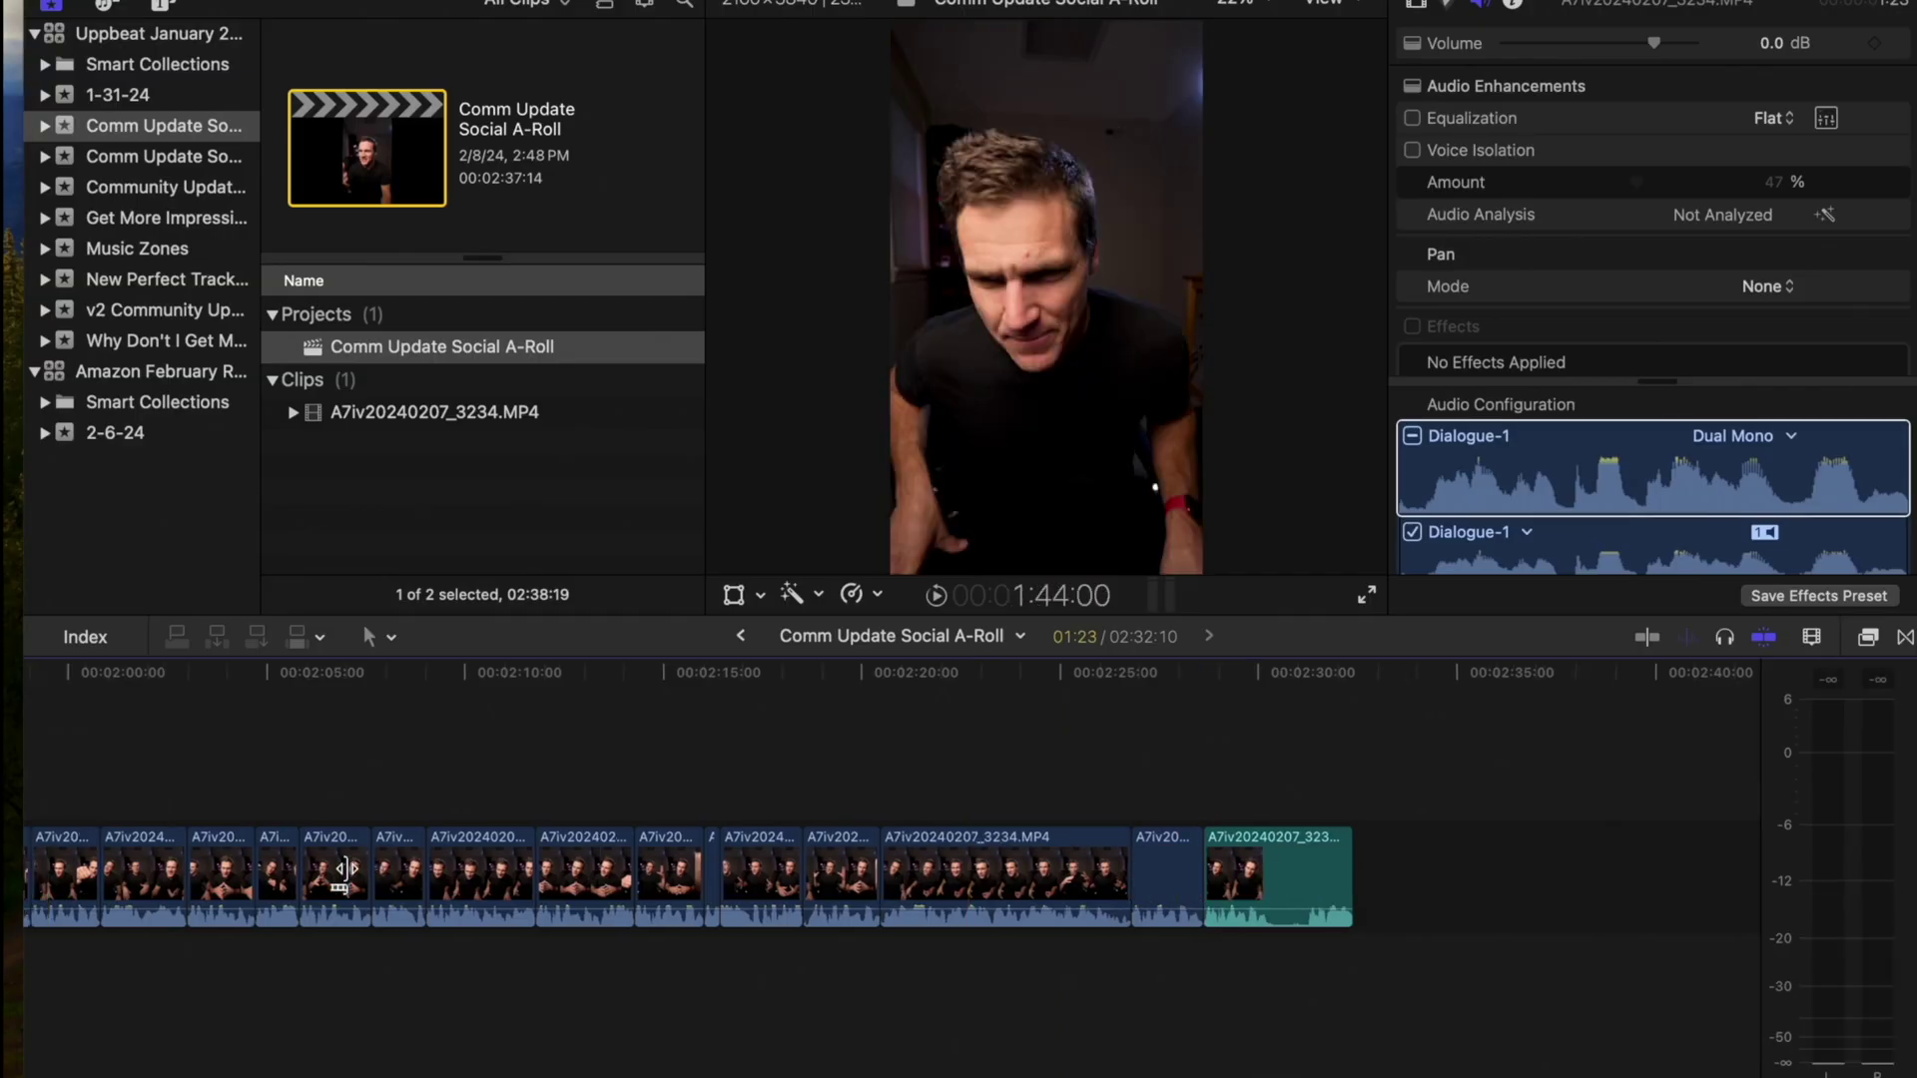
key("space")
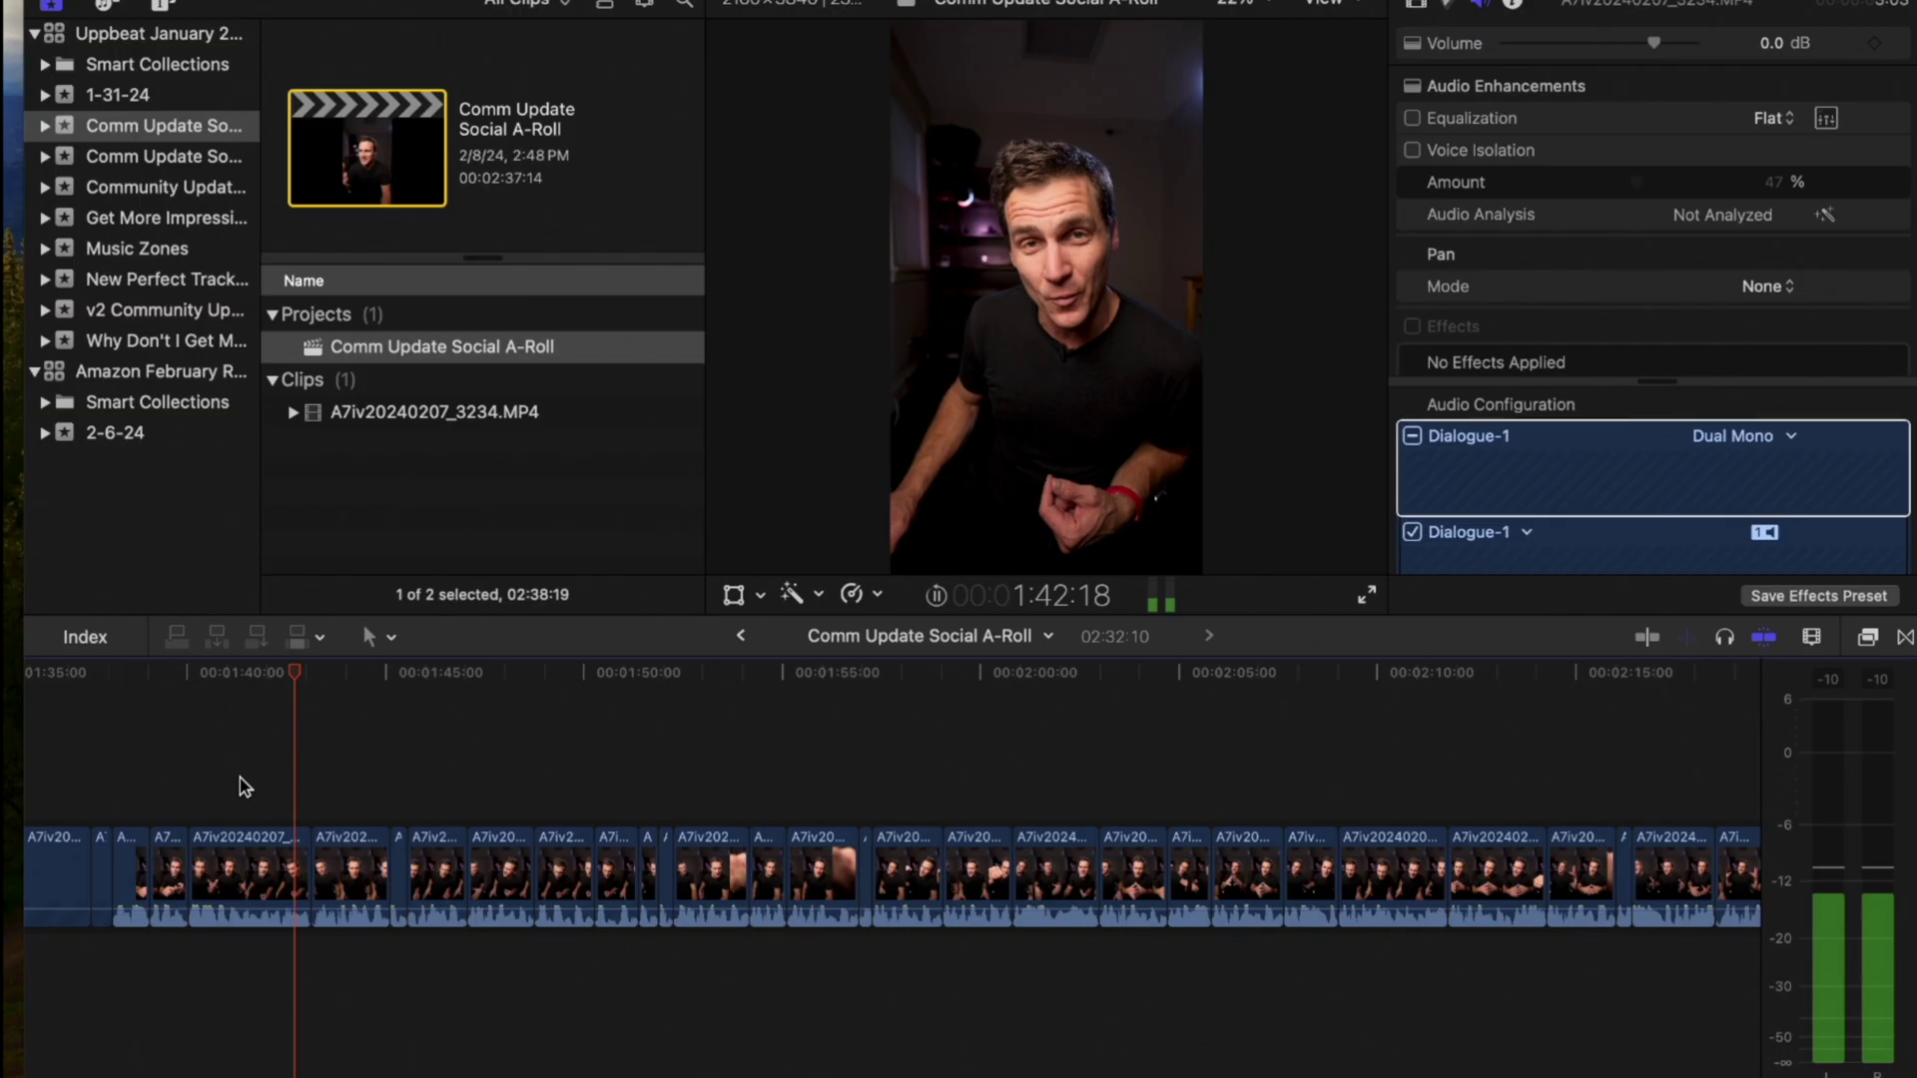
left_click_drag(351, 851, 1183, 853)
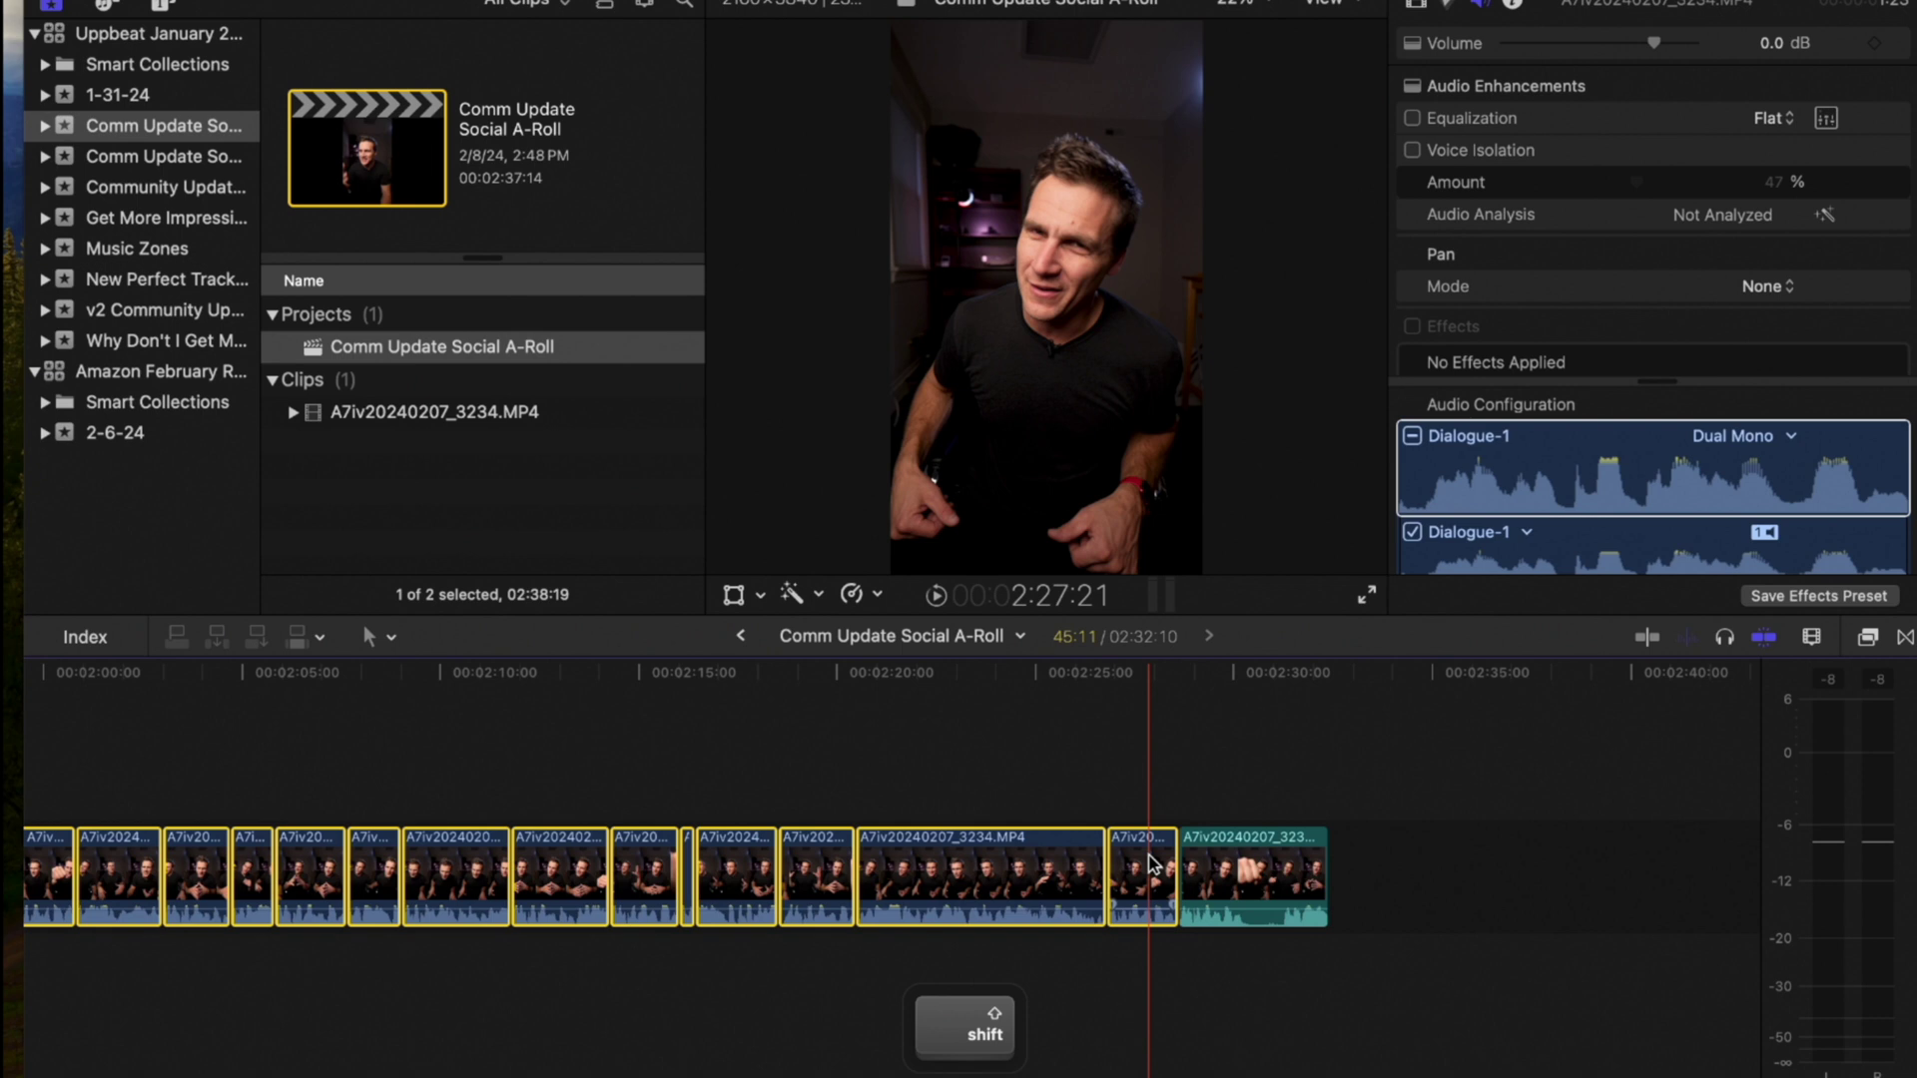
key("Delete")
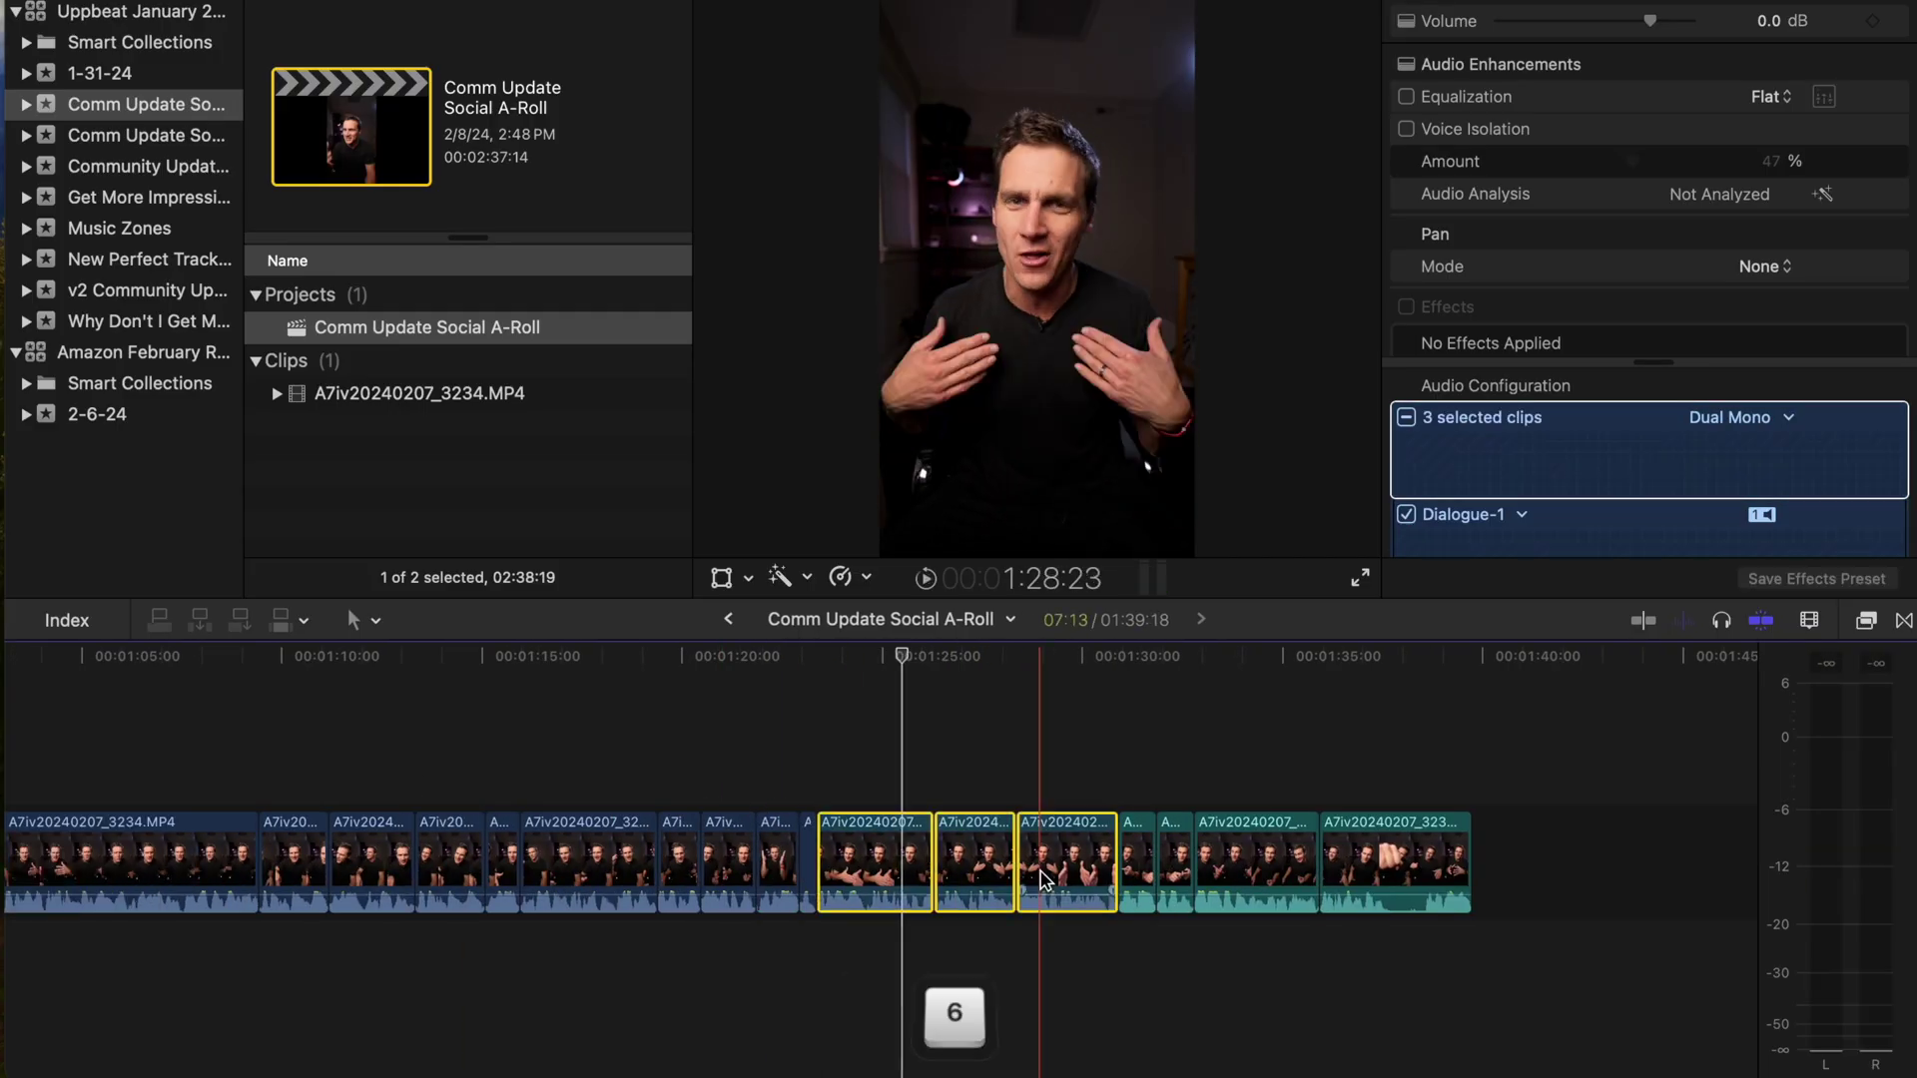
Step: Play the timeline and drag the edit point between two talking-head clips to tighten it
key("space")
left_click_drag(991, 863, 1098, 834)
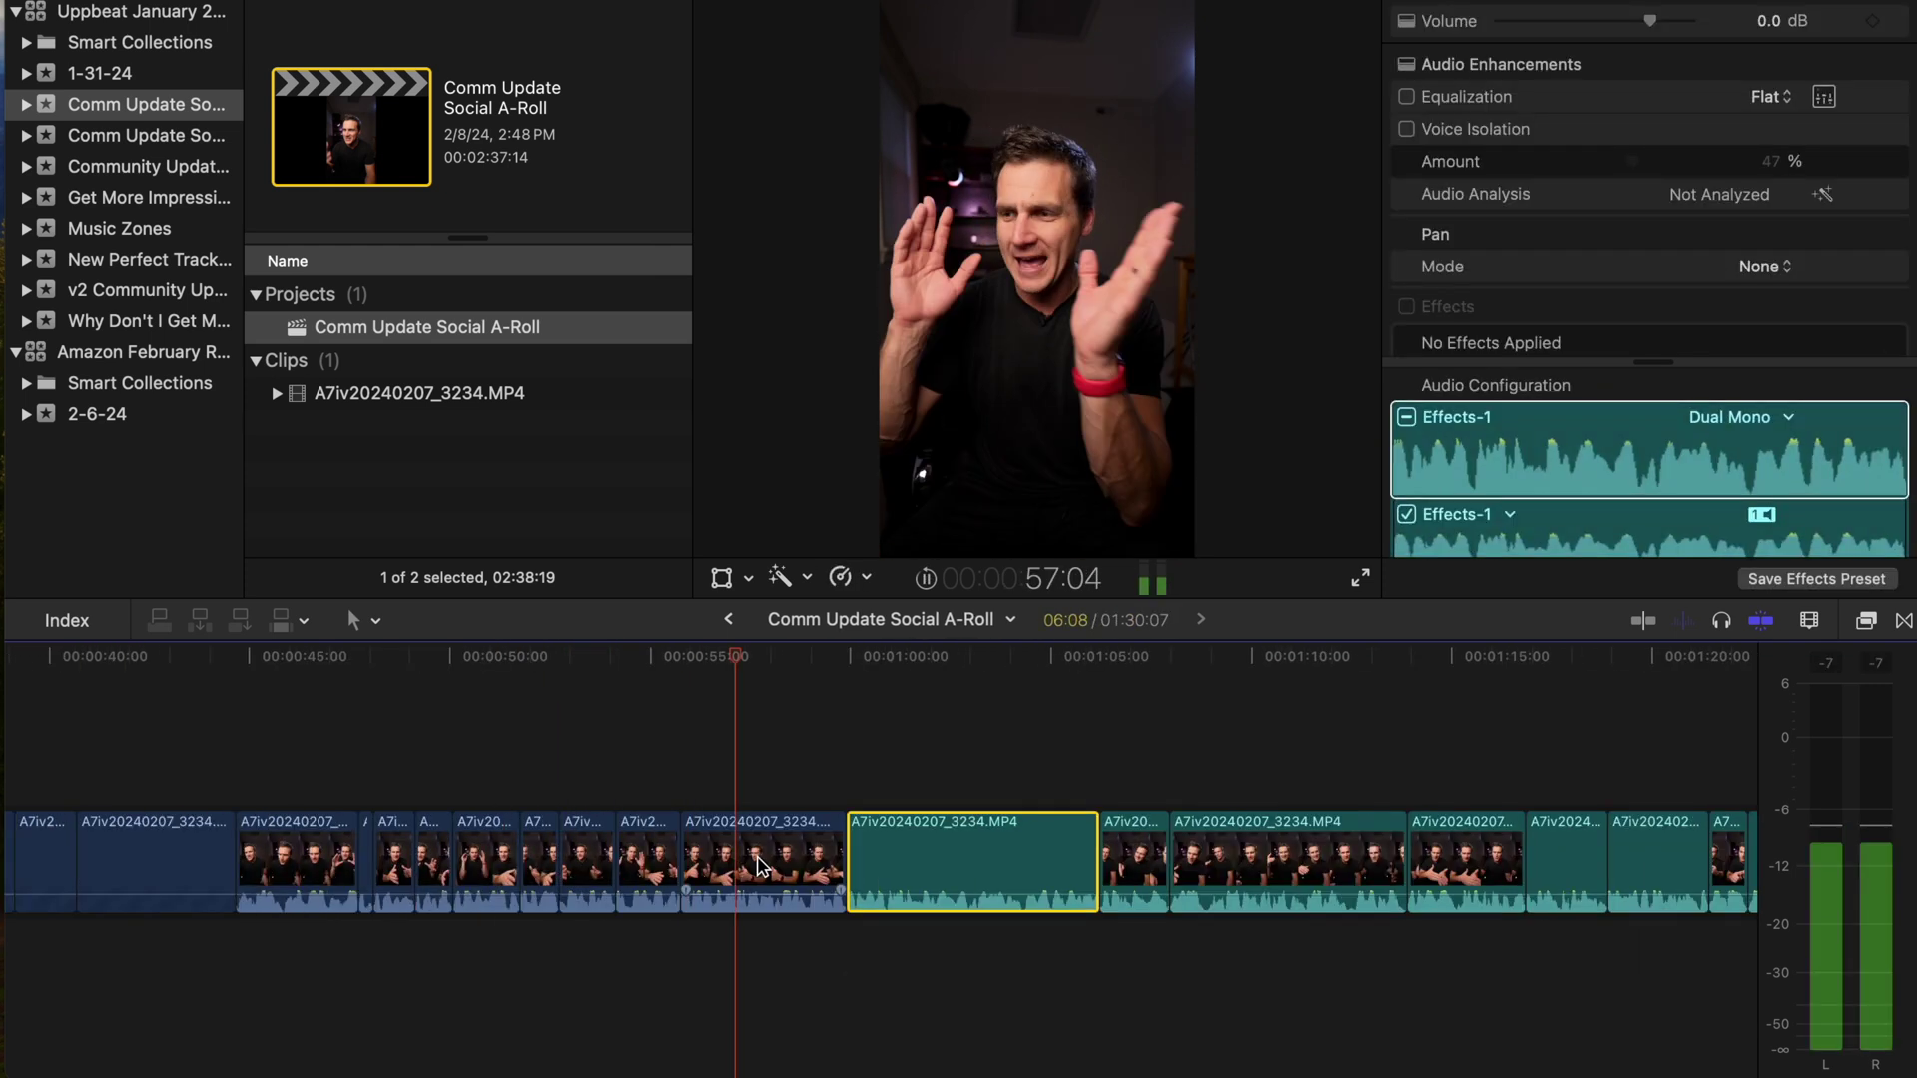
Step: Tag the next clip with the Effects role and play back the shortened edit
left_click(678, 863)
key("6")
key("space")
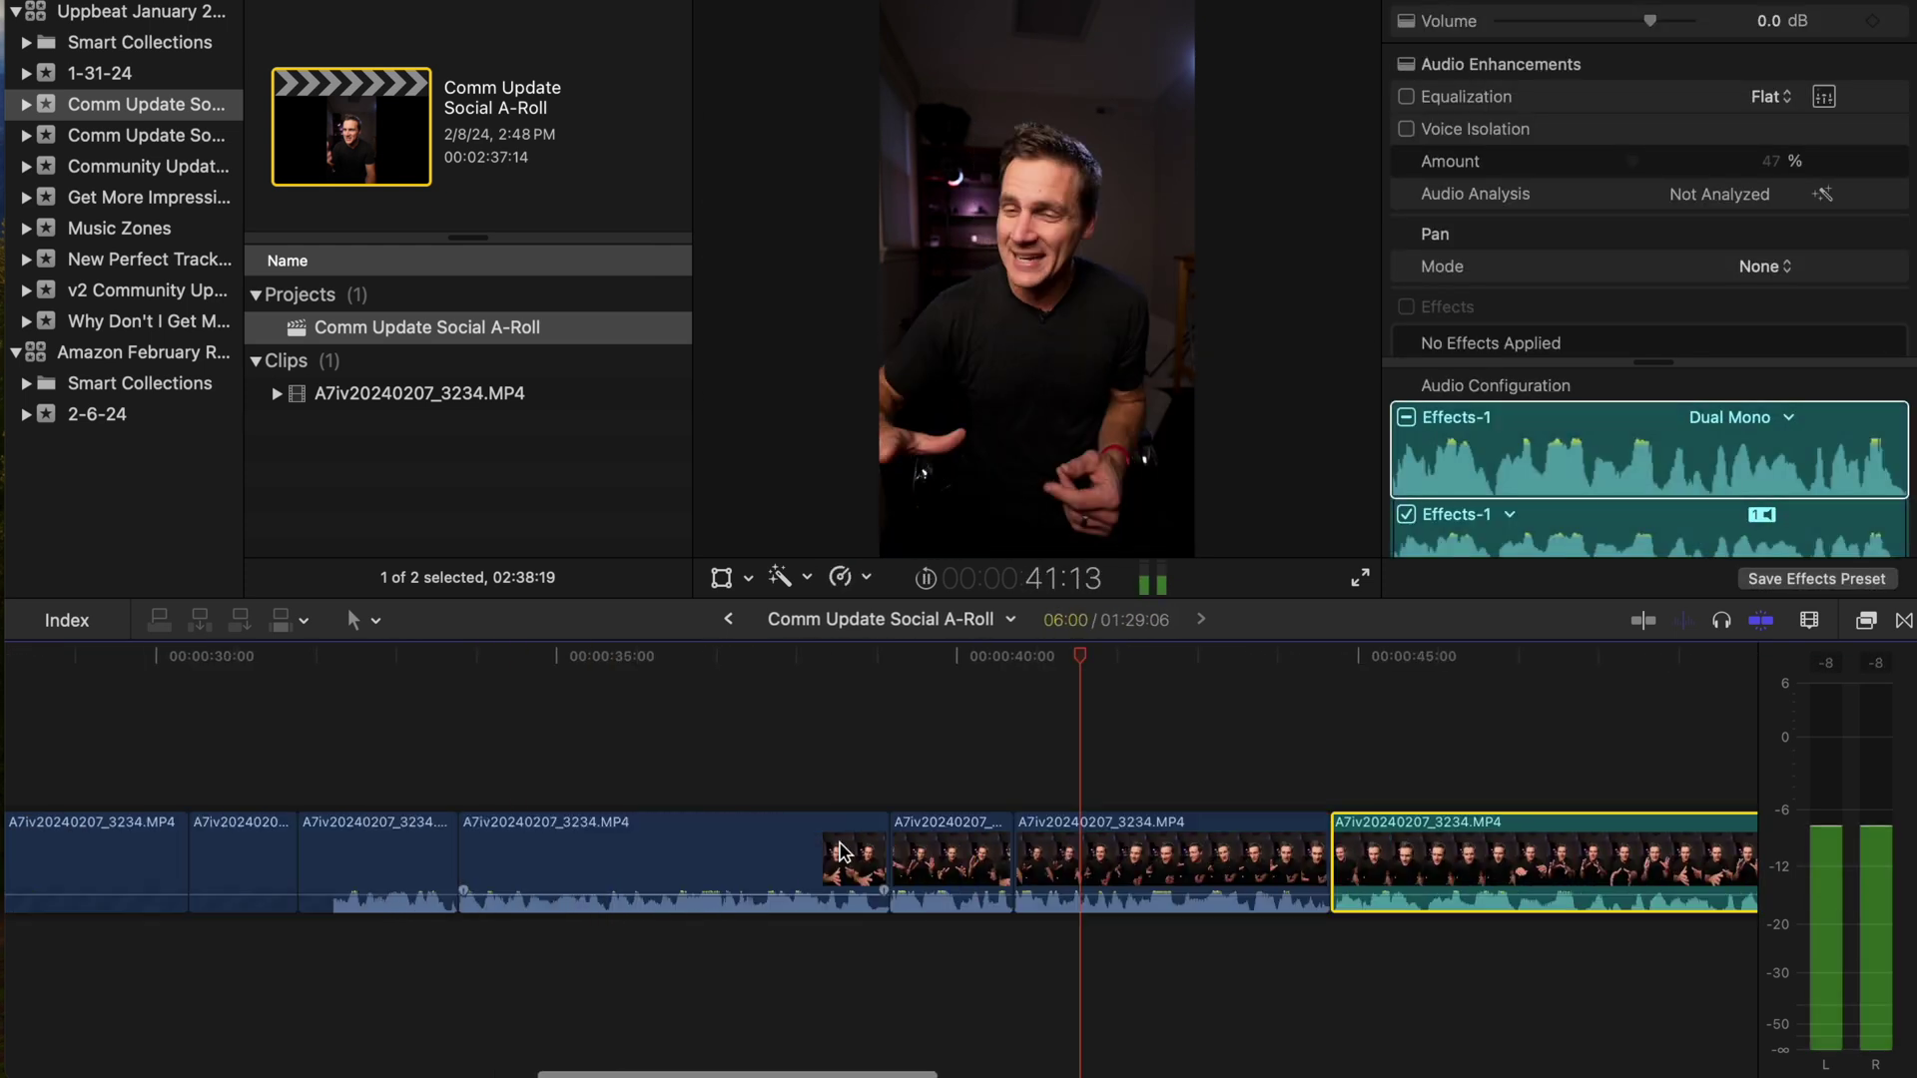
key("space")
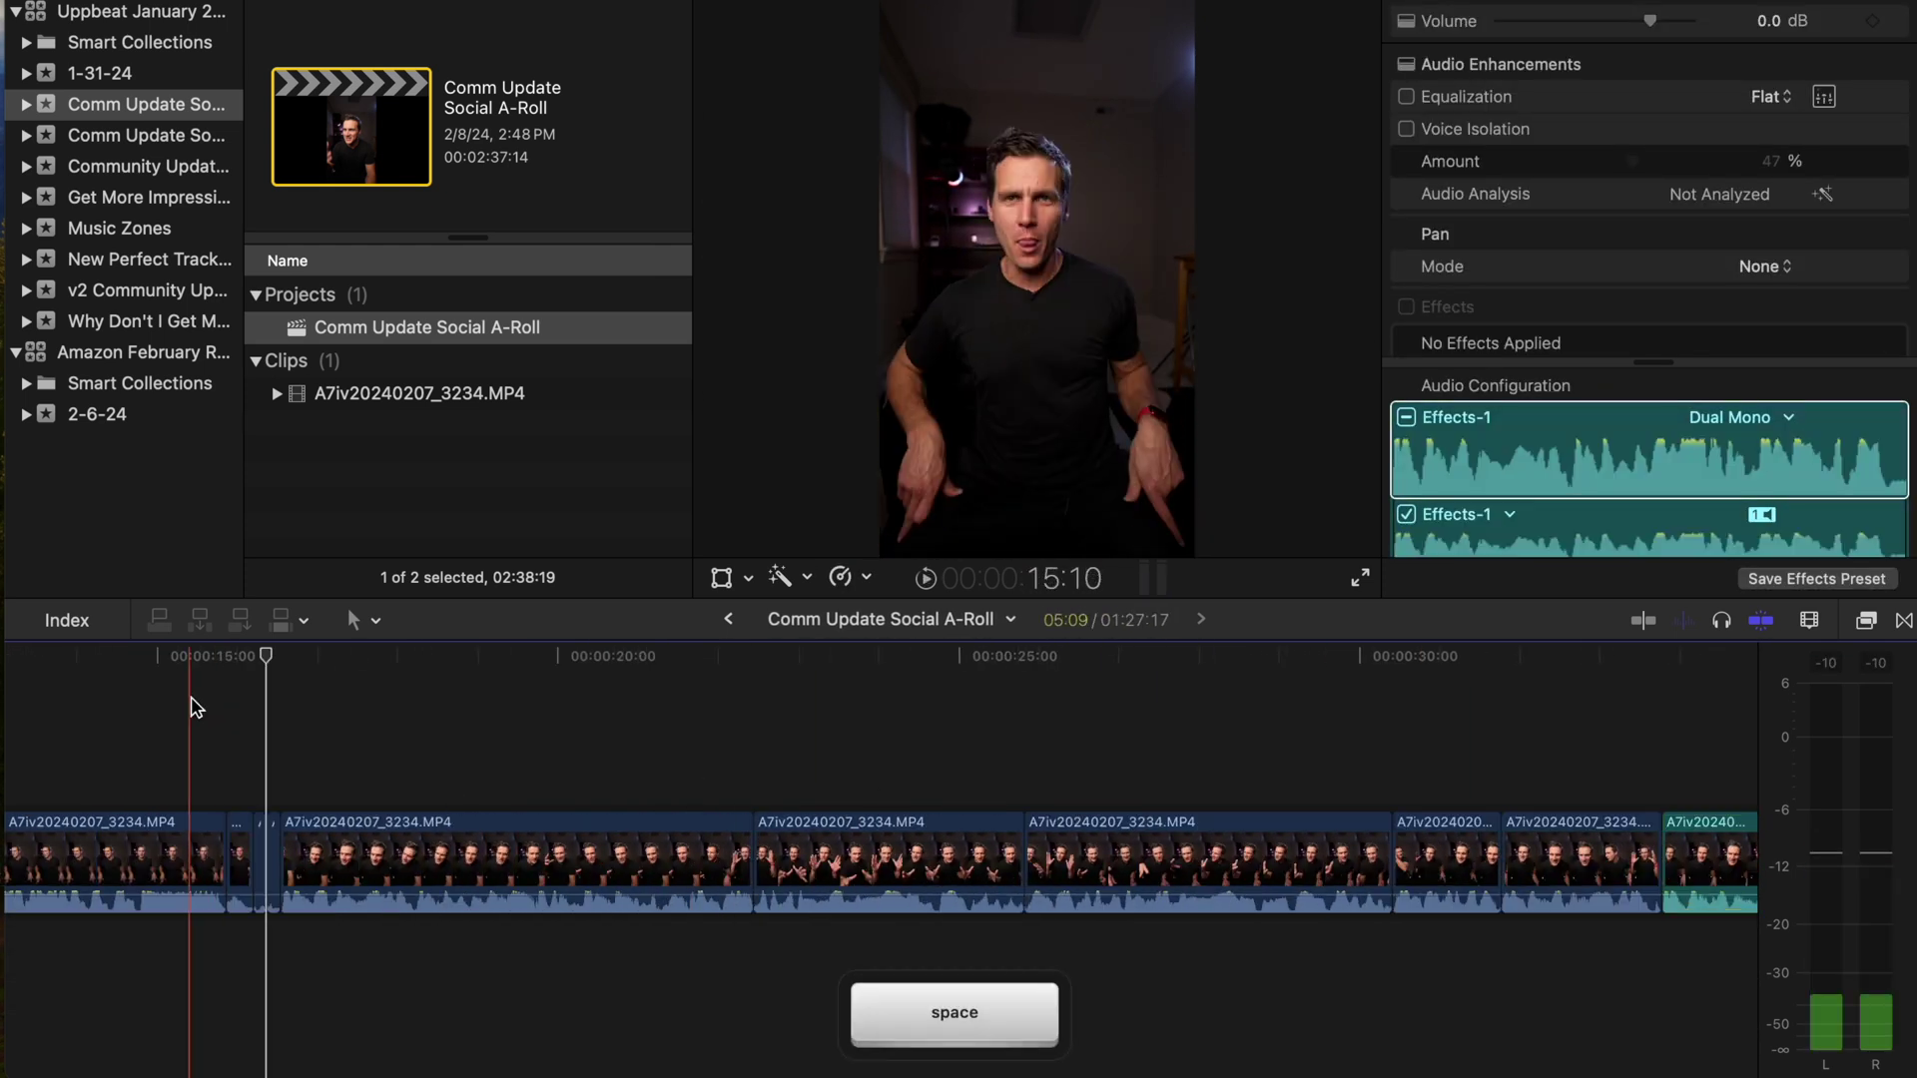
key("l")
key("h")
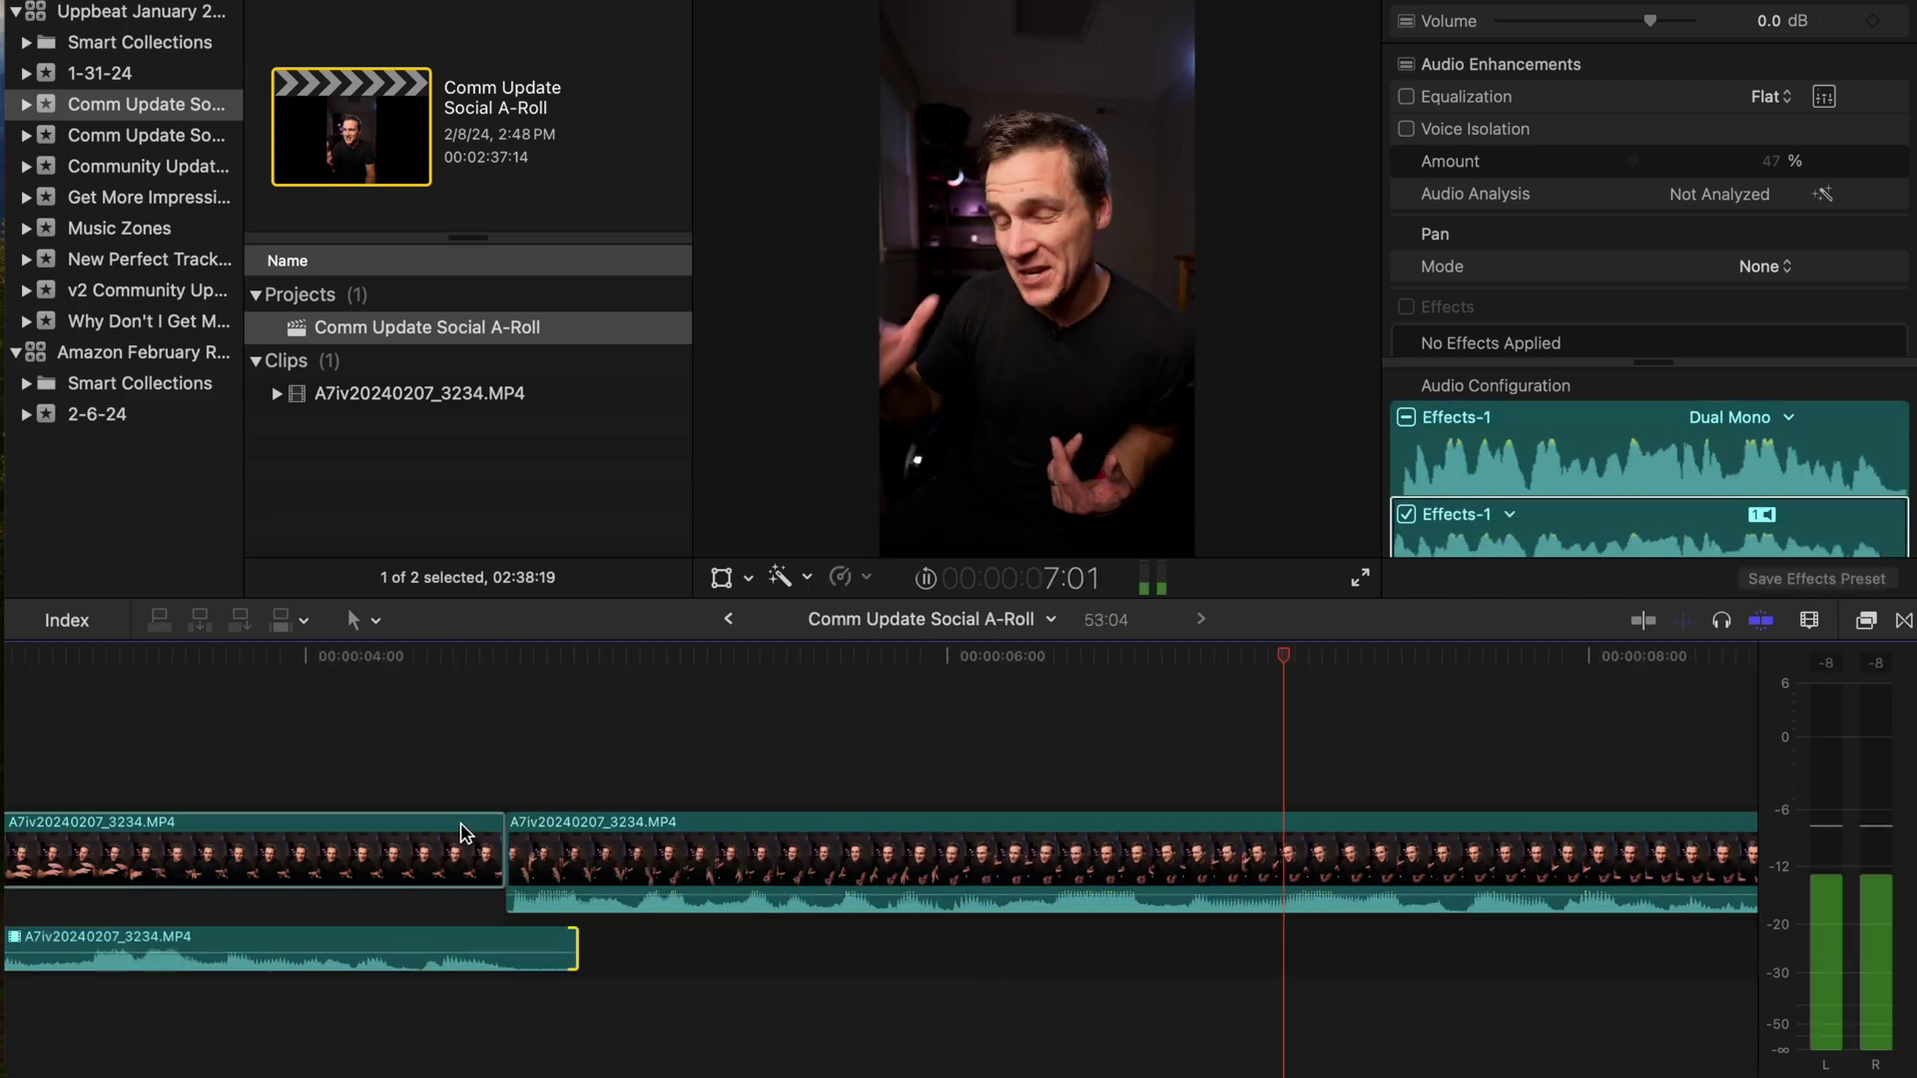
key("space")
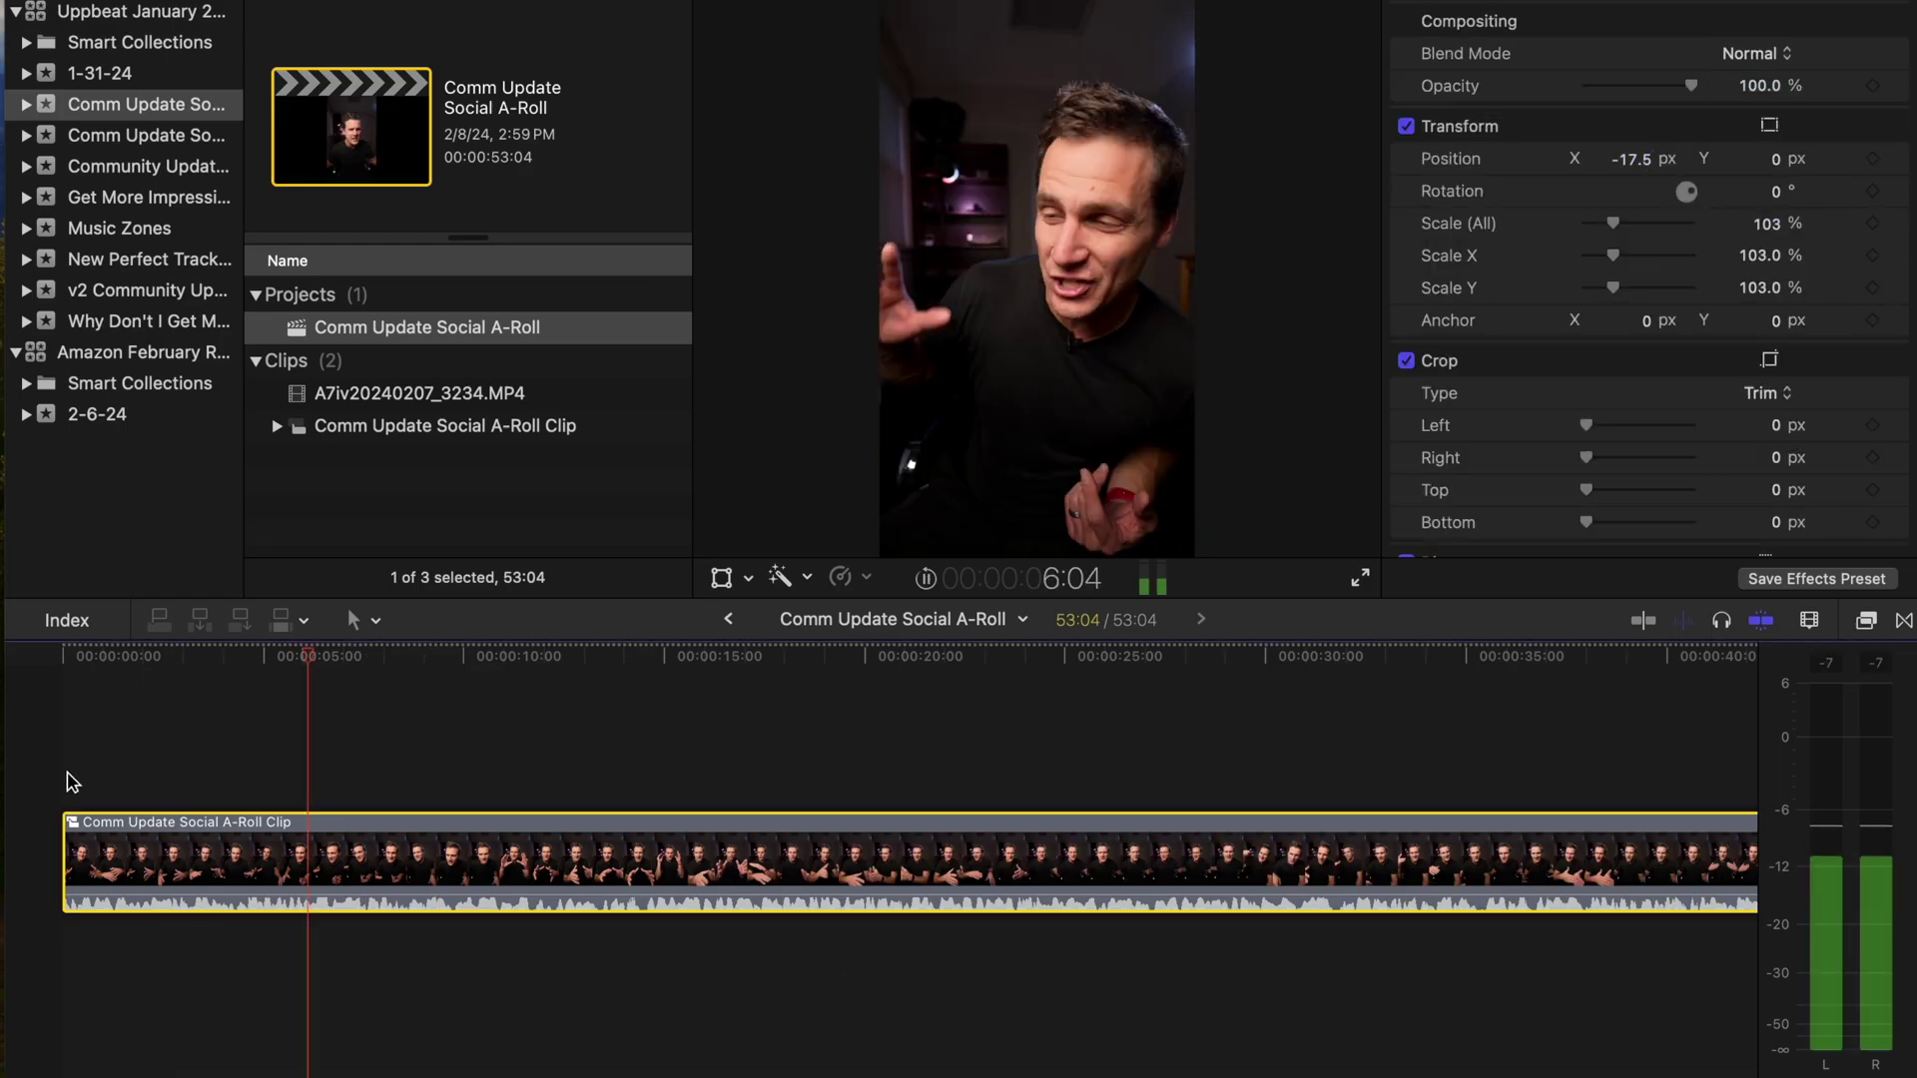